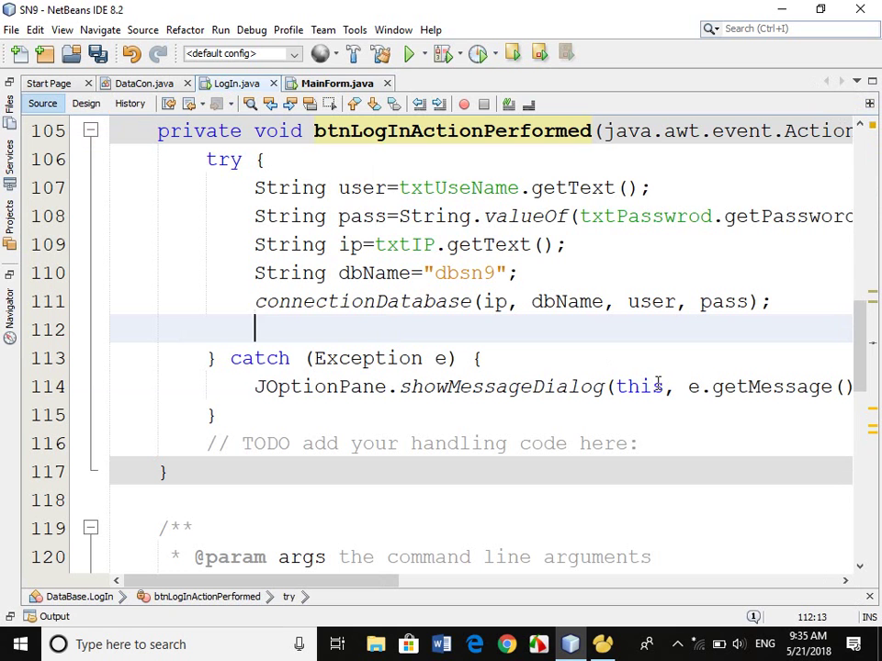
# Add the call MainForm.main(null); to the login handler using code completion.
pyautogui.write('Main')
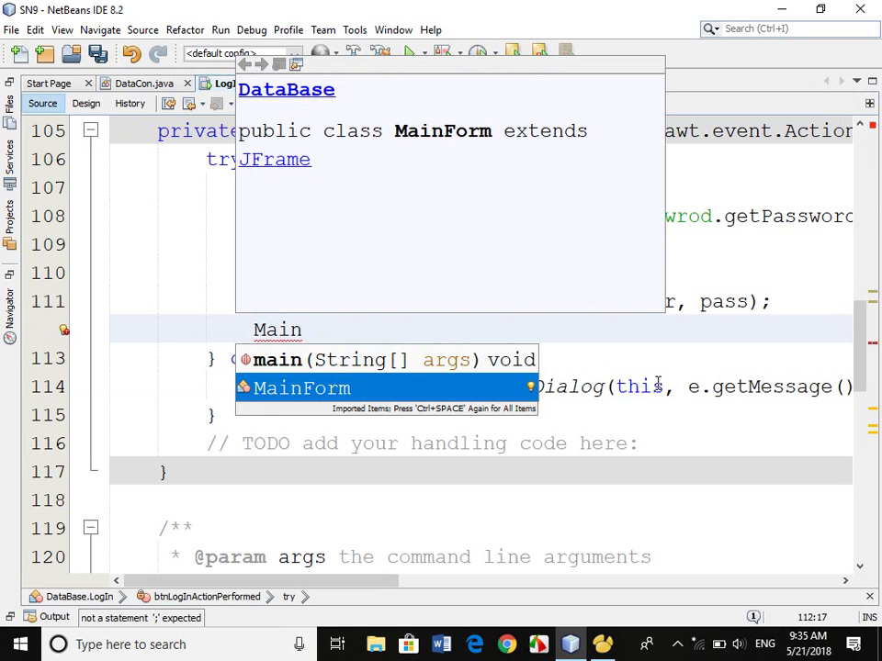
pyautogui.press('Return')
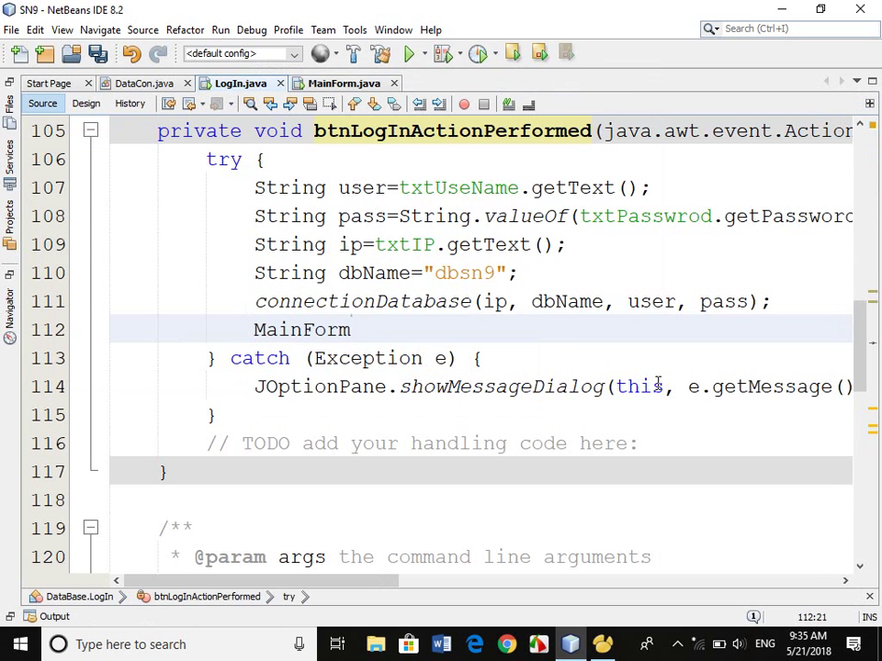
pyautogui.write('.')
pyautogui.write('ma')
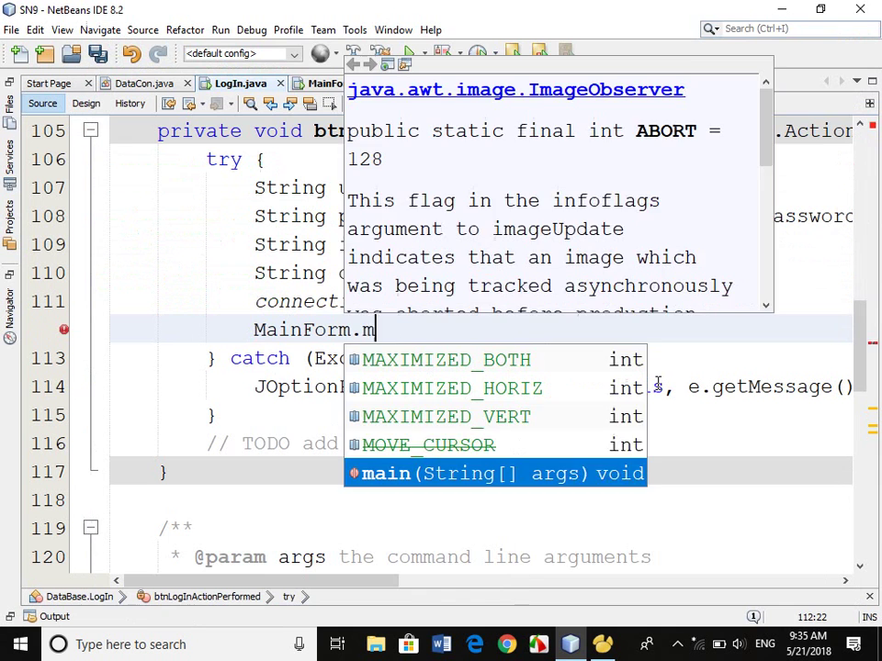
pyautogui.press('Return')
pyautogui.write('null);')
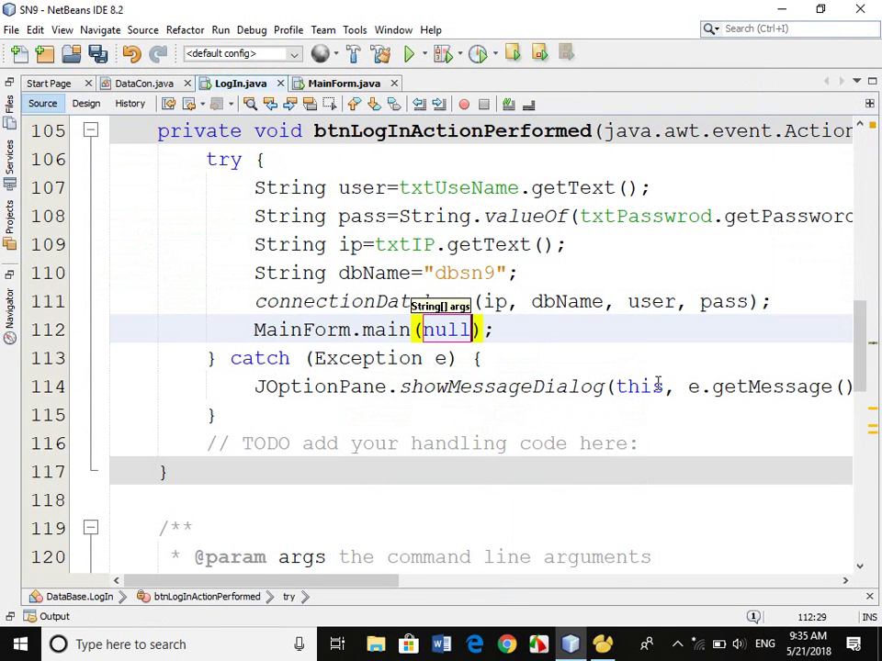
pyautogui.press('Return')
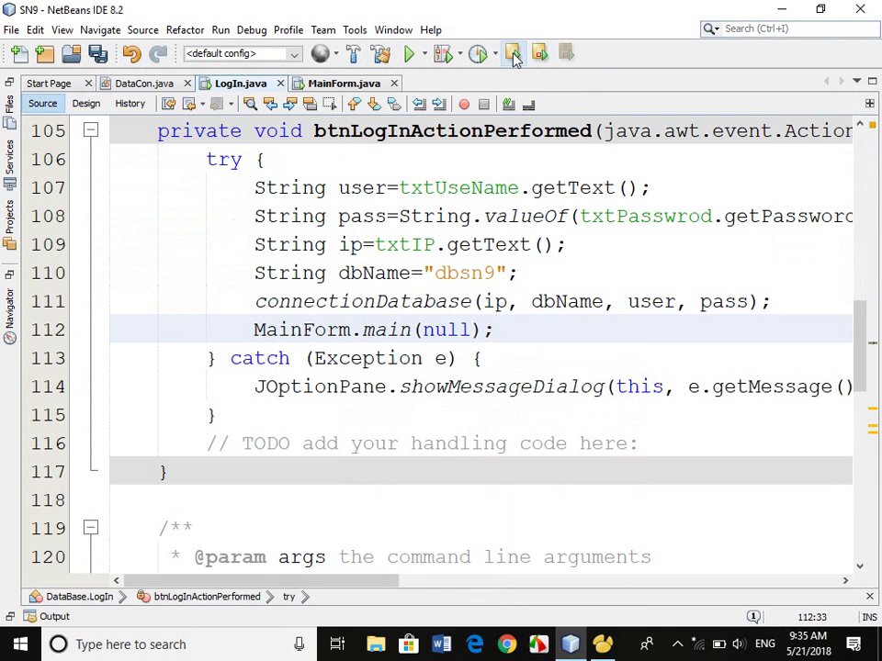
# Run the project, log in as root with the account password, then close the main window.
pyautogui.press('F6')
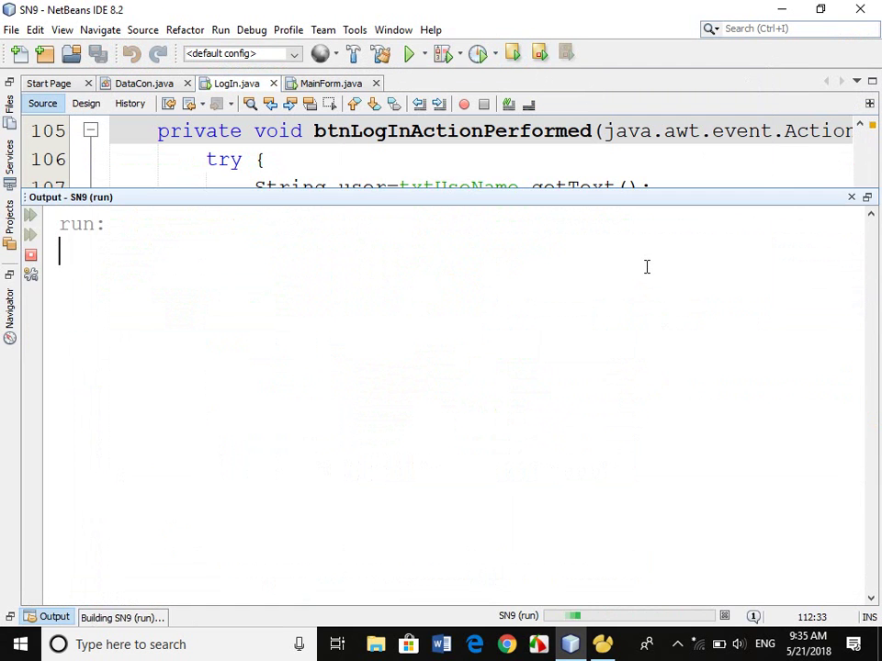
pyautogui.click(450, 257)
pyautogui.write('root')
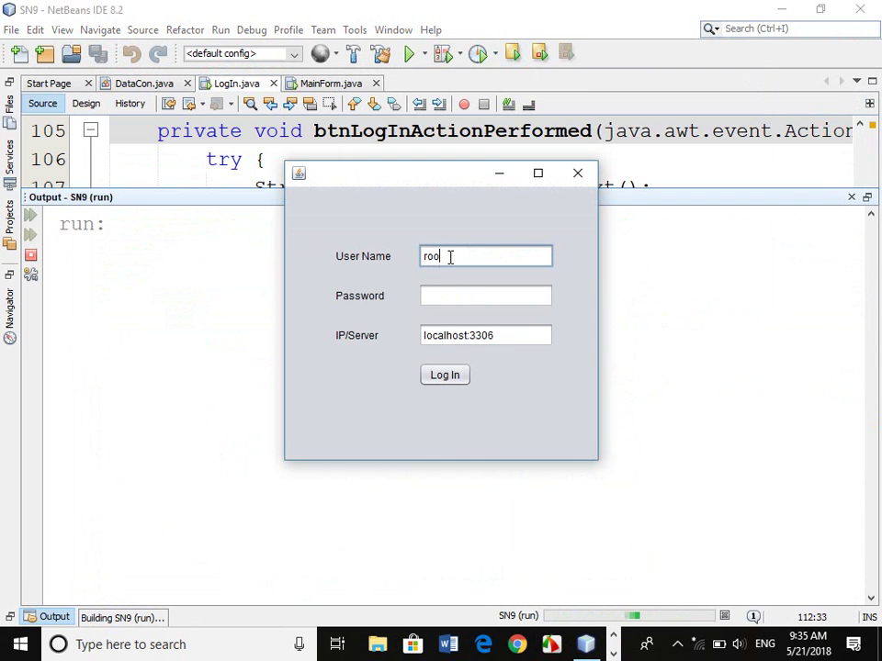
pyautogui.press('Tab')
pyautogui.write('12345')
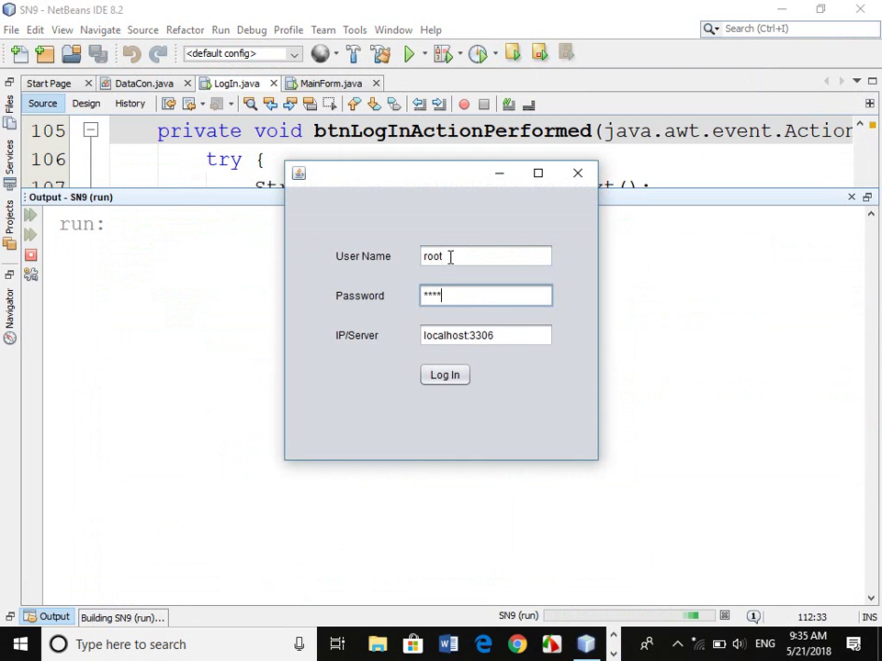
pyautogui.click(460, 376)
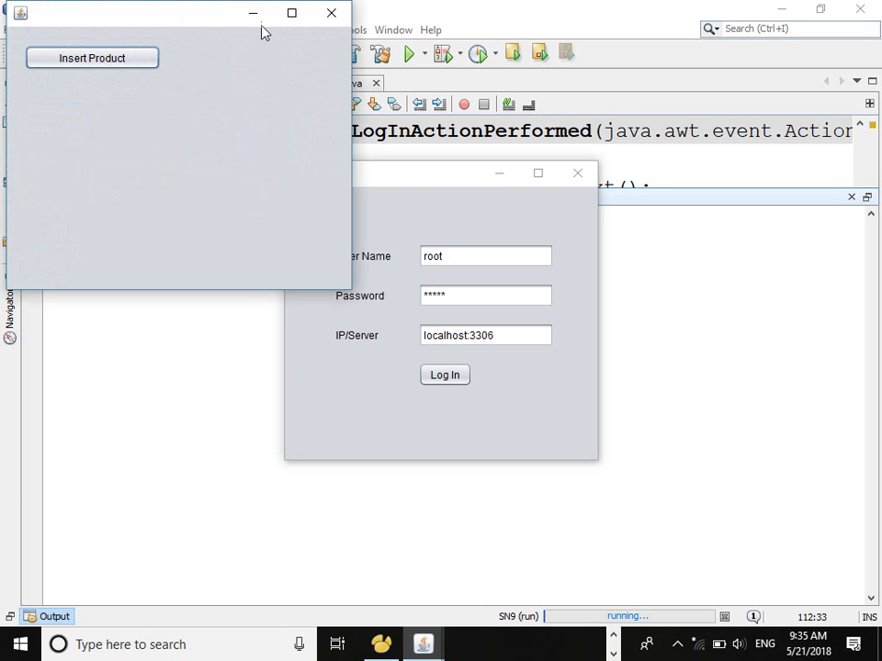
pyautogui.click(332, 14)
pyautogui.click(385, 166)
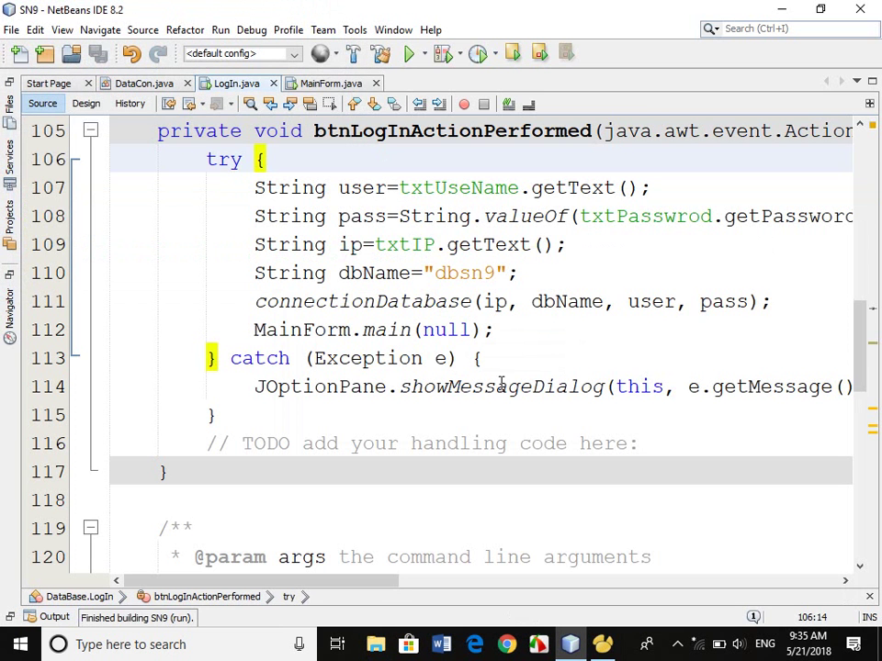
# Add this.dispose(); on a new line below the MainForm.main call.
pyautogui.click(612, 325)
pyautogui.press('Return')
pyautogui.write('this.dis')
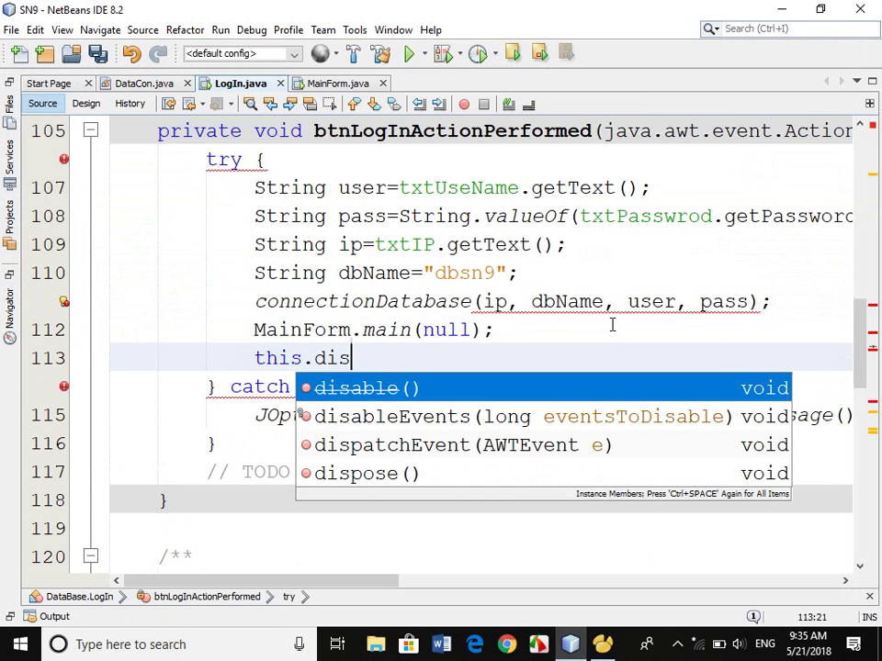
pyautogui.press('Down')
pyautogui.press('Down')
pyautogui.press('Down')
pyautogui.press('Return')
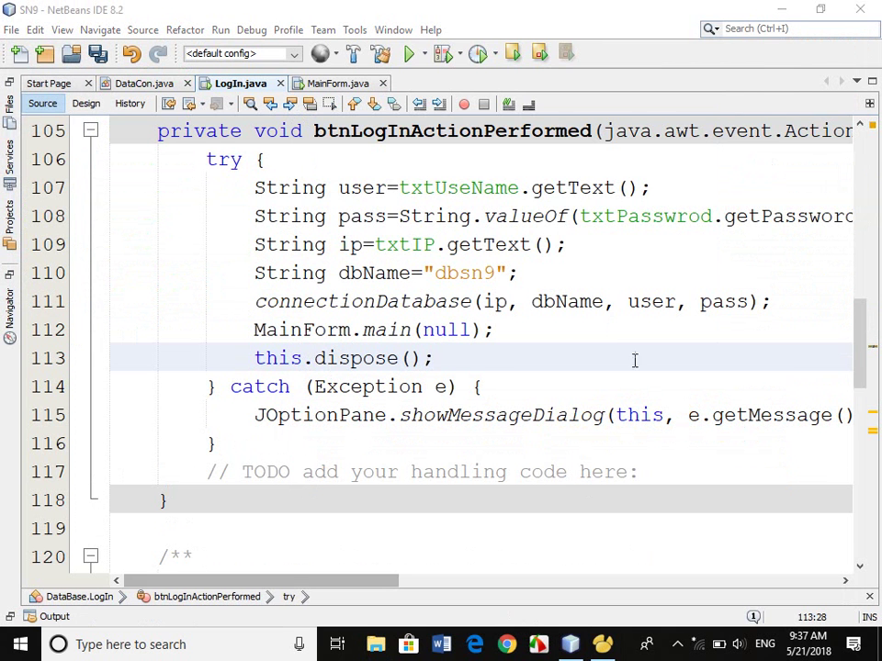
# Switch to Navicat and move tblmanagement lower on the dbsn9 diagram.
pyautogui.click(601, 644)
pyautogui.moveTo(450, 263); pyautogui.dragTo(561, 493)
pyautogui.rightClick(371, 232)
# Create a new table with CID as a bigint primary key, auto increment and unsigned.
pyautogui.click(397, 240)
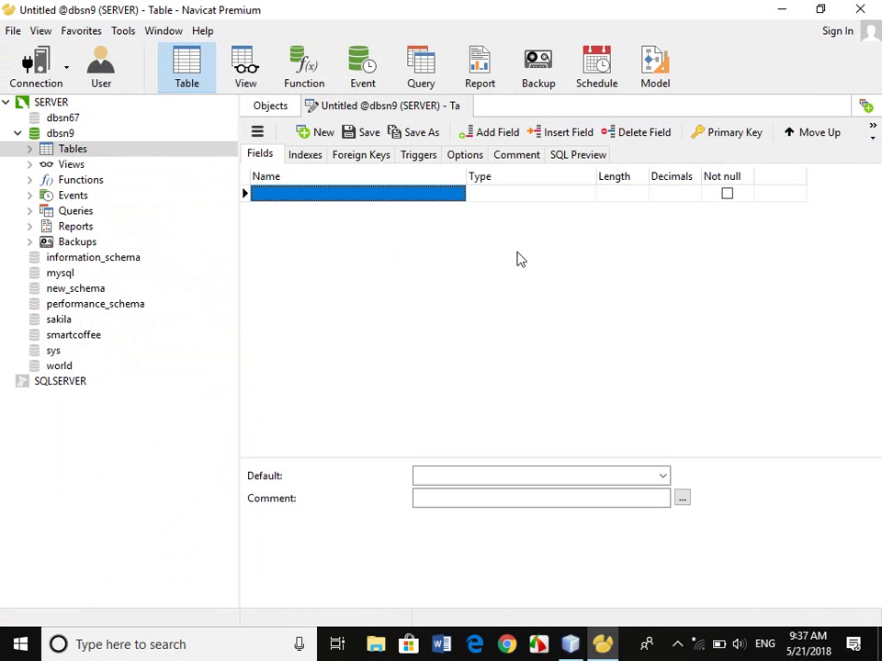
pyautogui.write('Cl')
pyautogui.press('Tab')
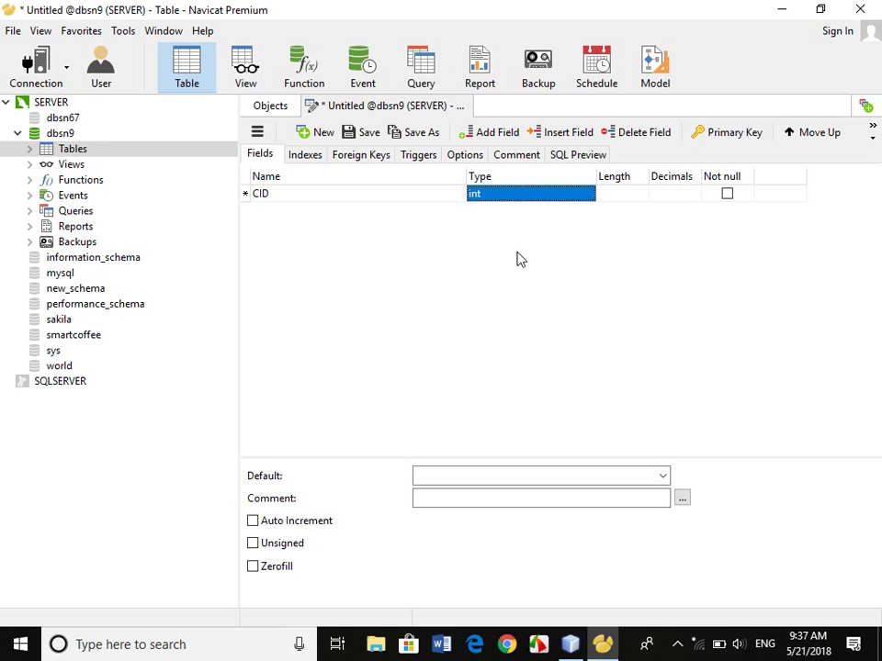
pyautogui.write('bin')
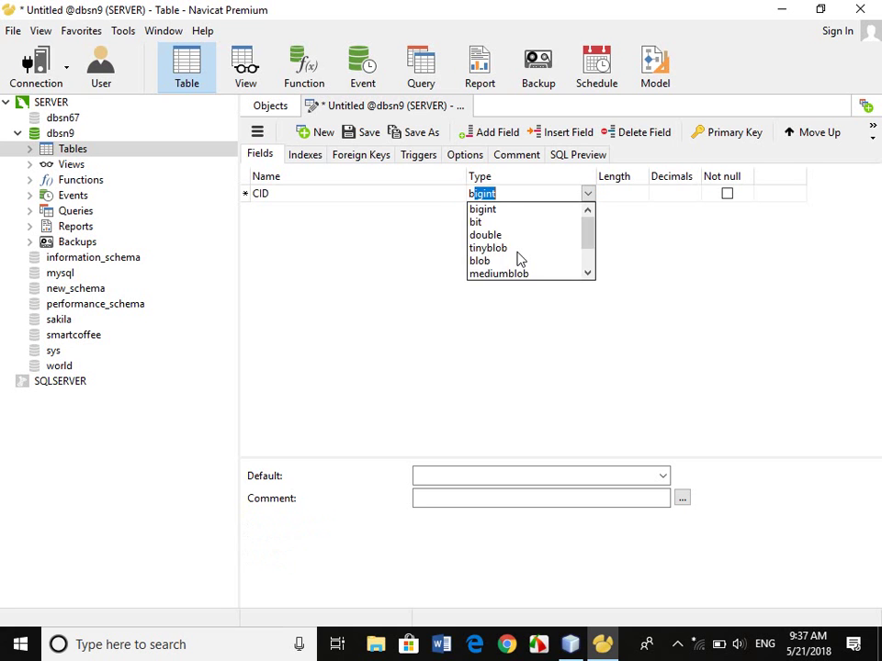
pyautogui.press('BackSpace')
pyautogui.press('BackSpace')
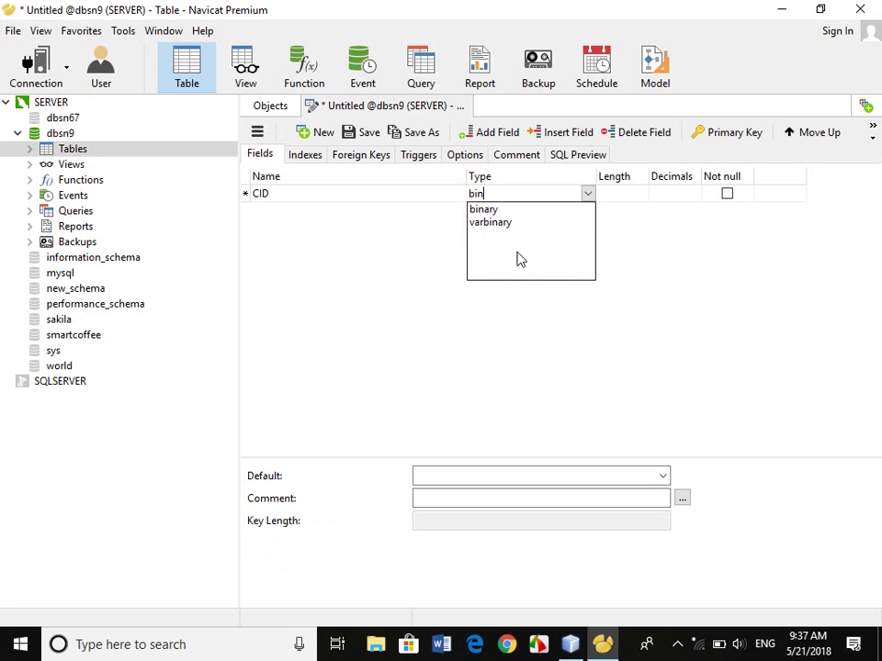
pyautogui.write('gint')
pyautogui.press('Return')
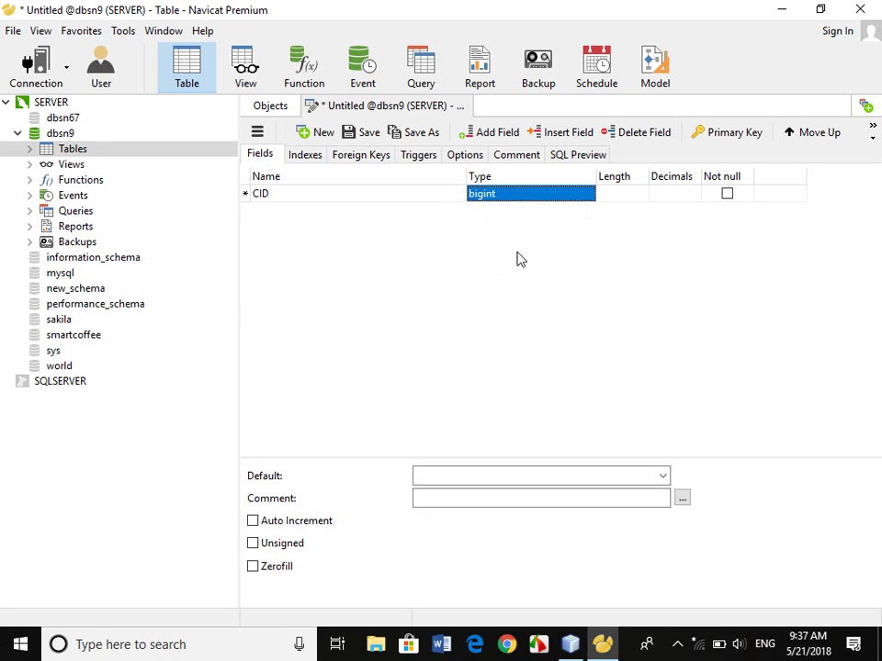
pyautogui.press('Tab')
pyautogui.press('Tab')
pyautogui.press('Tab')
pyautogui.press('Tab')
pyautogui.press('space')
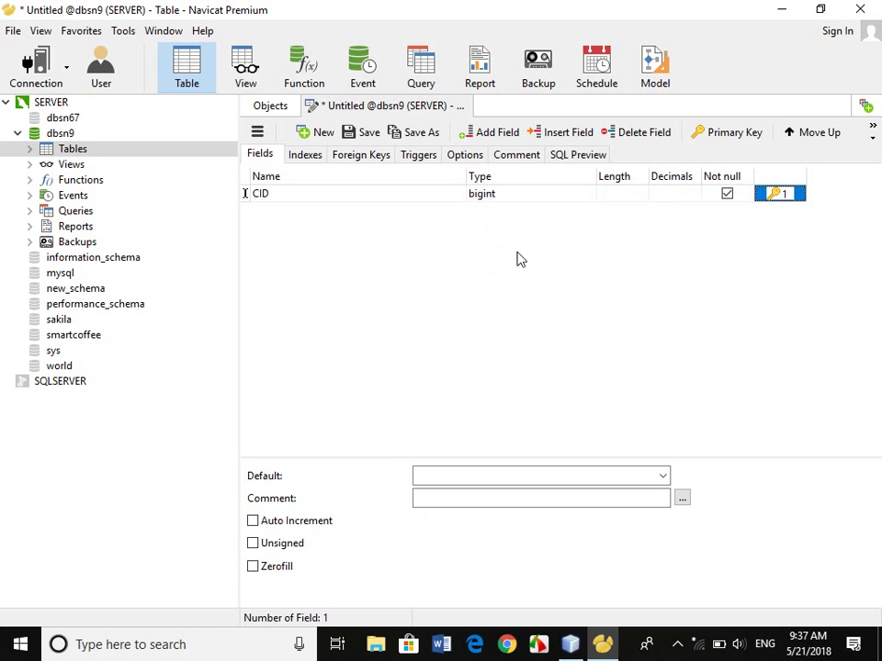
pyautogui.click(263, 523)
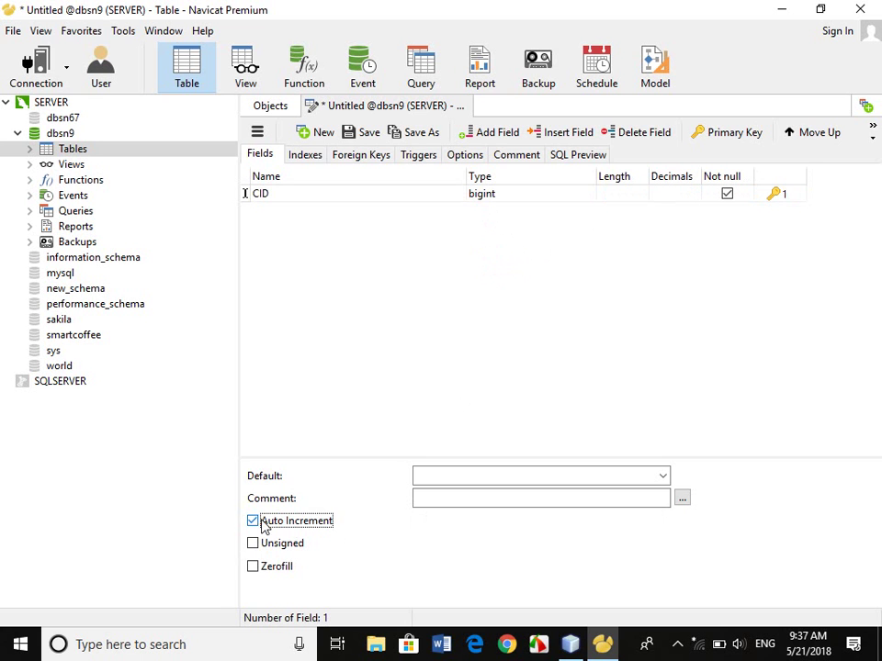
pyautogui.click(288, 544)
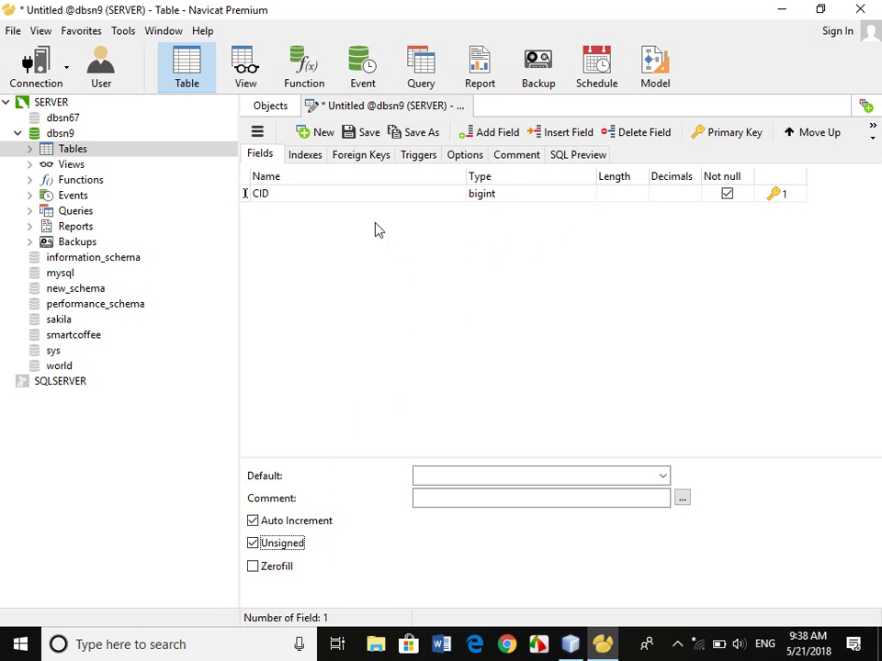
# Add a CName varchar field below CID and close the table design.
pyautogui.click(372, 196)
pyautogui.press('Down')
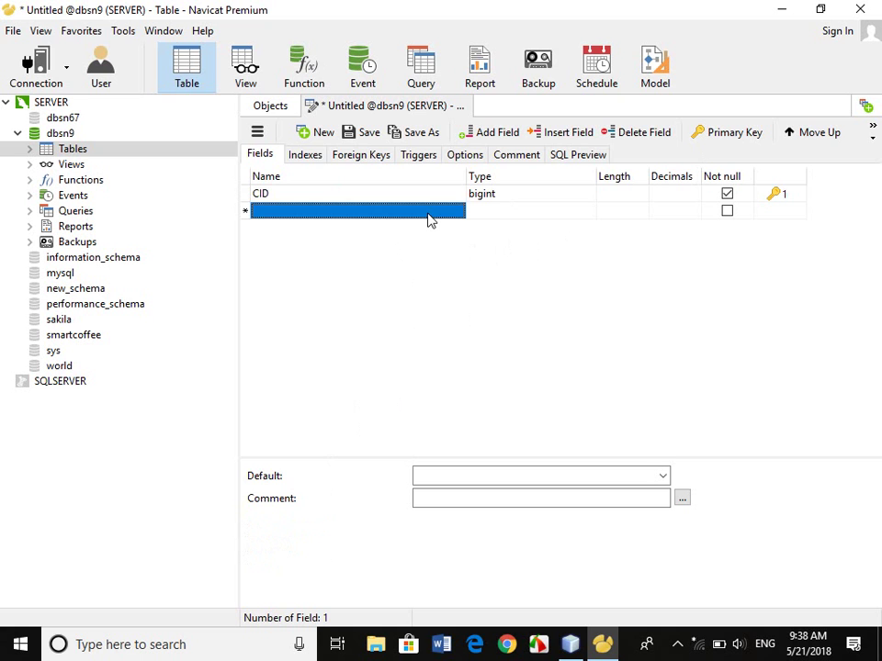
pyautogui.write('CName')
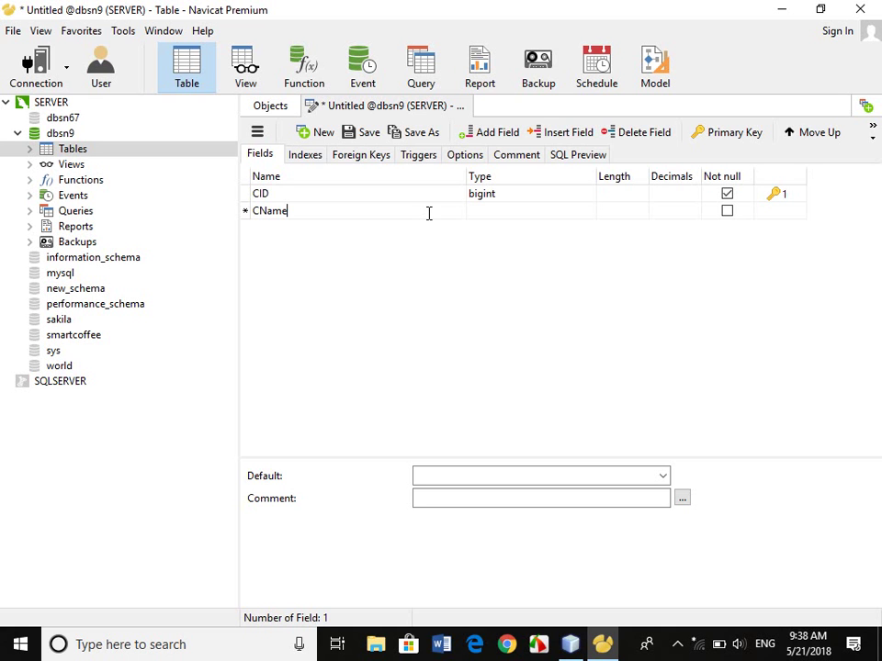
pyautogui.press('Tab')
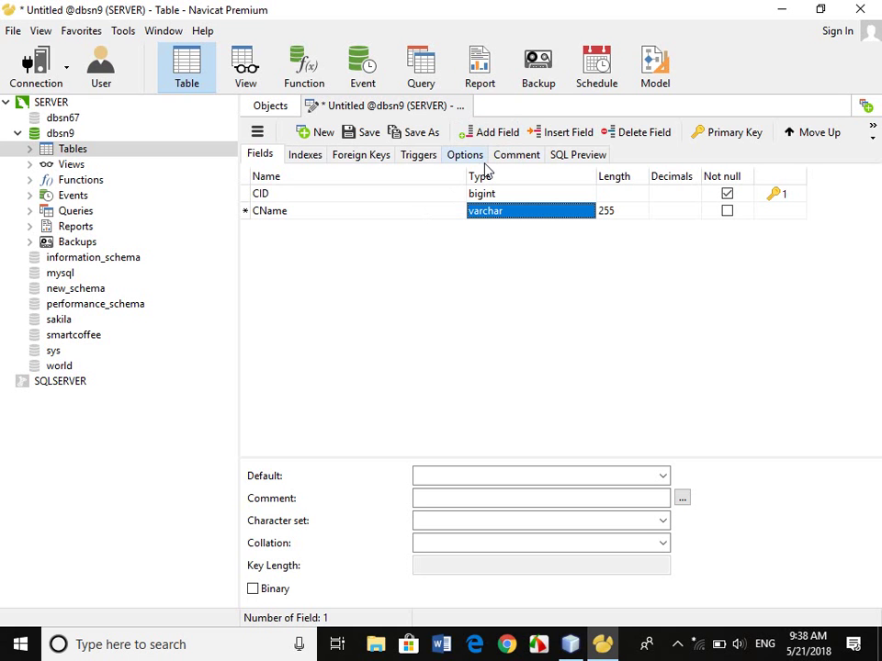
pyautogui.click(467, 108)
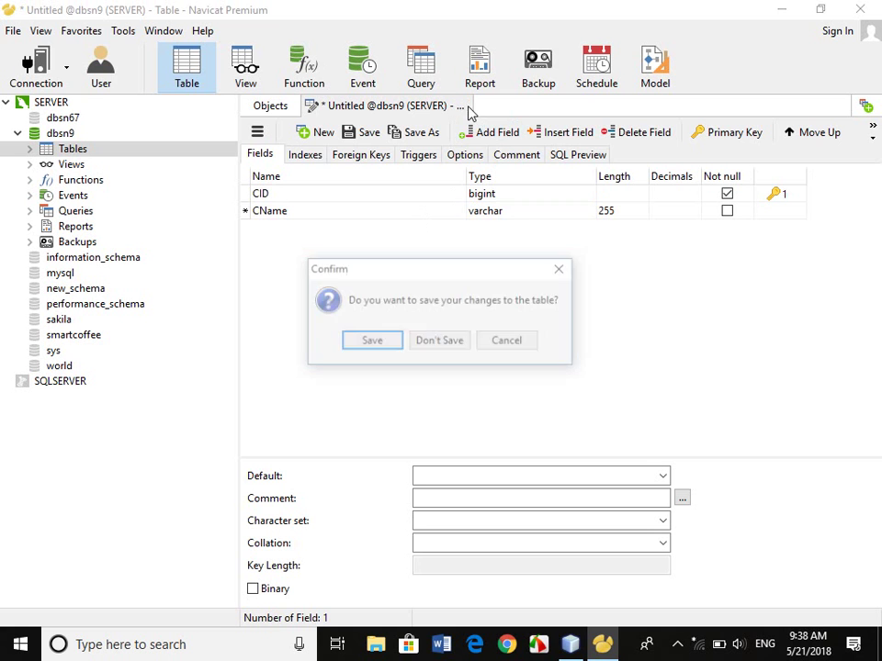
# Save the new table as tblCategory, then select and deselect it on the diagram.
pyautogui.click(382, 352)
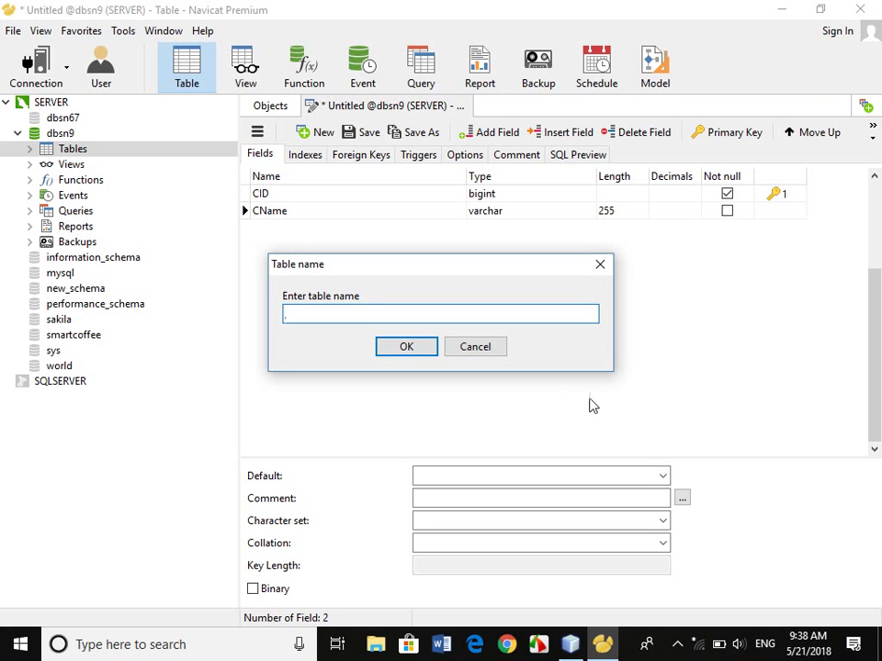
pyautogui.write('tblCategory')
pyautogui.press('Return')
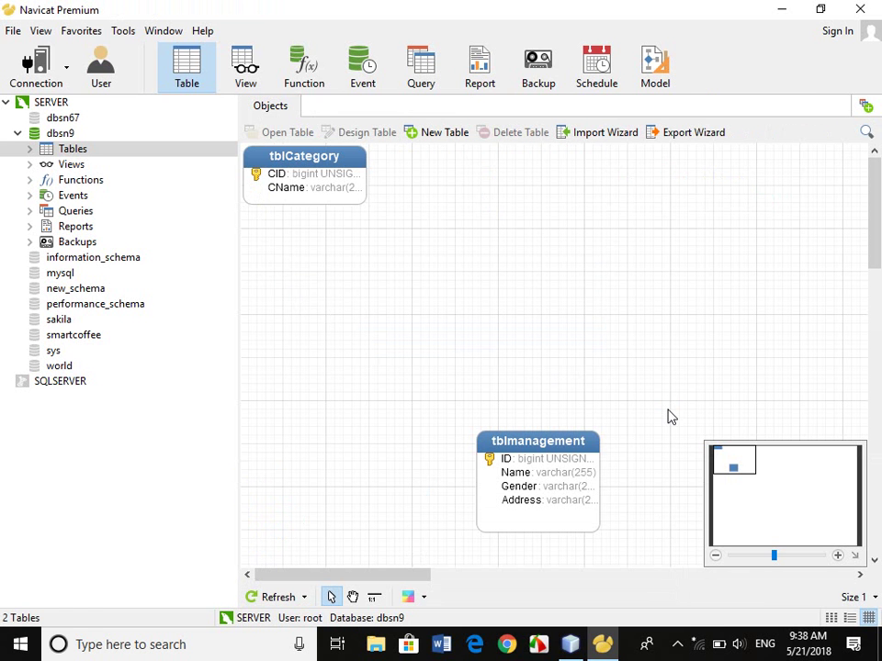
pyautogui.click(349, 182)
pyautogui.click(425, 261)
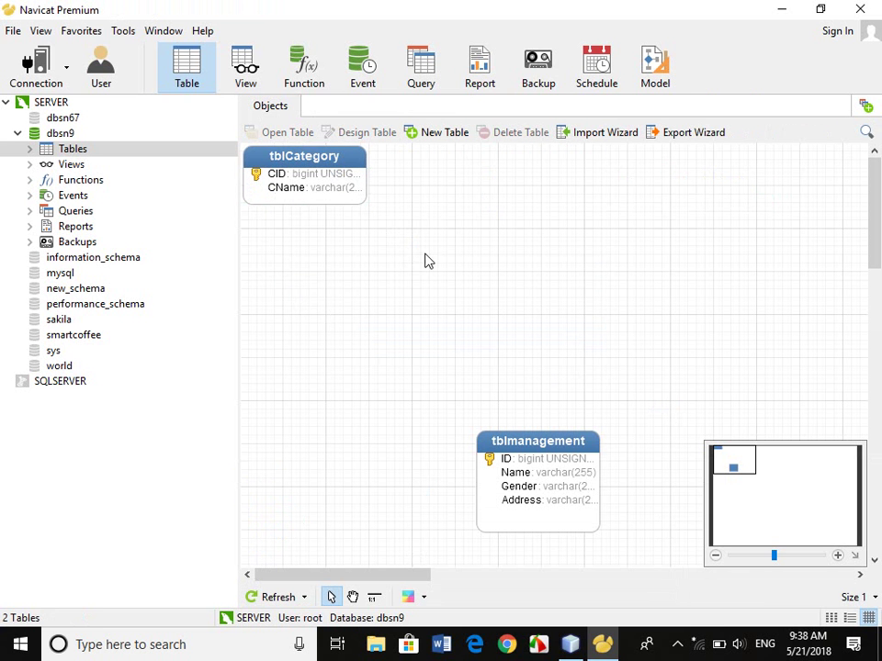
# Start another new table with PID as a bigint primary key.
pyautogui.rightClick(411, 208)
pyautogui.click(464, 216)
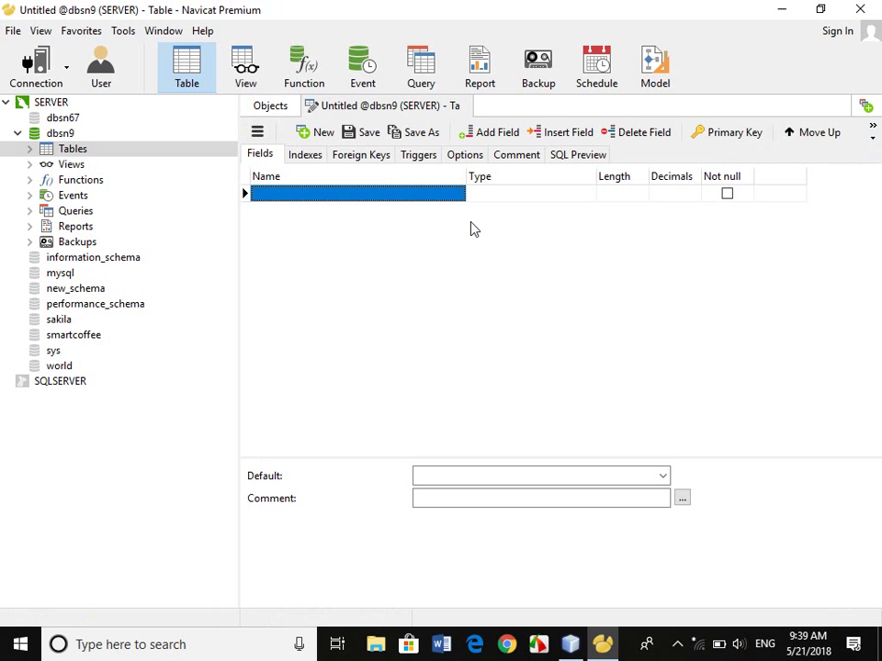
pyautogui.write('PO')
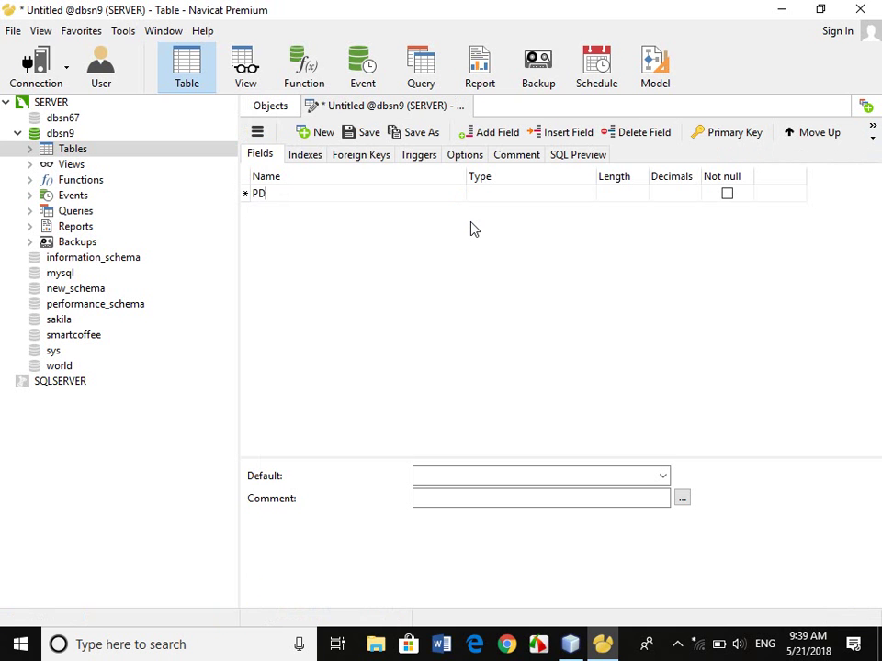
pyautogui.press('BackSpace')
pyautogui.write('ID')
pyautogui.press('Tab')
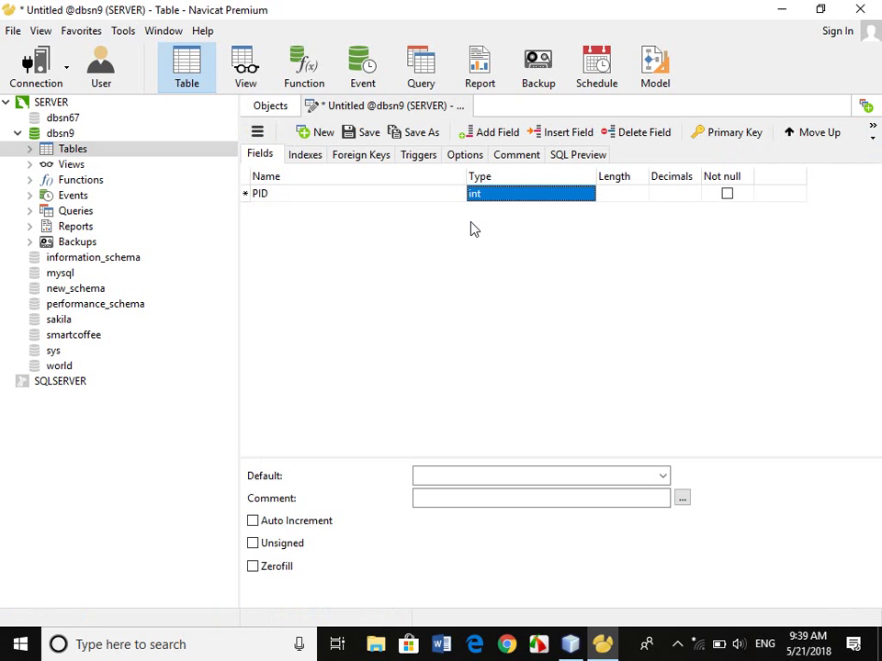
pyautogui.write('b')
pyautogui.press('Tab')
pyautogui.press('Tab')
pyautogui.press('Tab')
pyautogui.press('Tab')
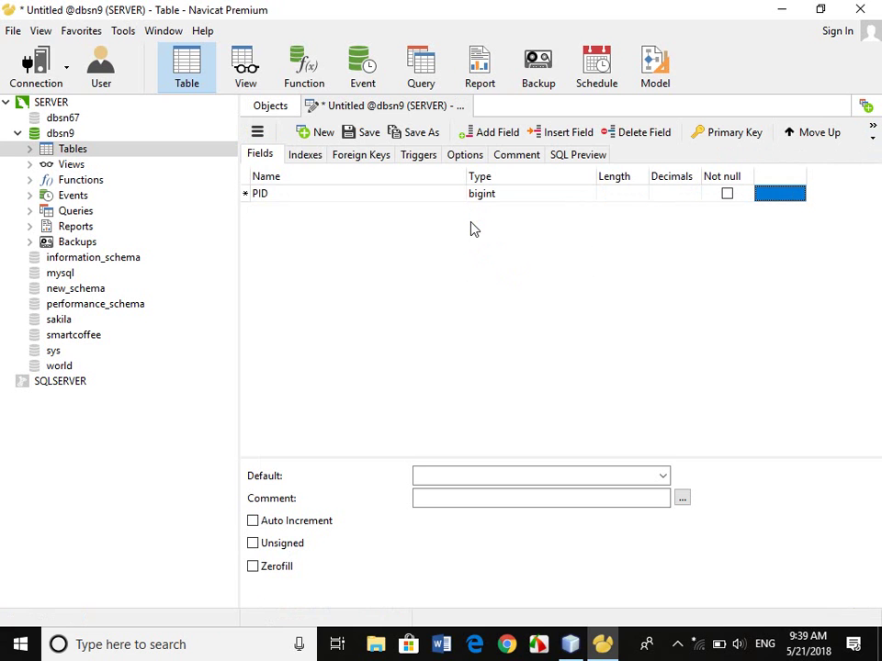
pyautogui.press('space')
pyautogui.press('Tab')
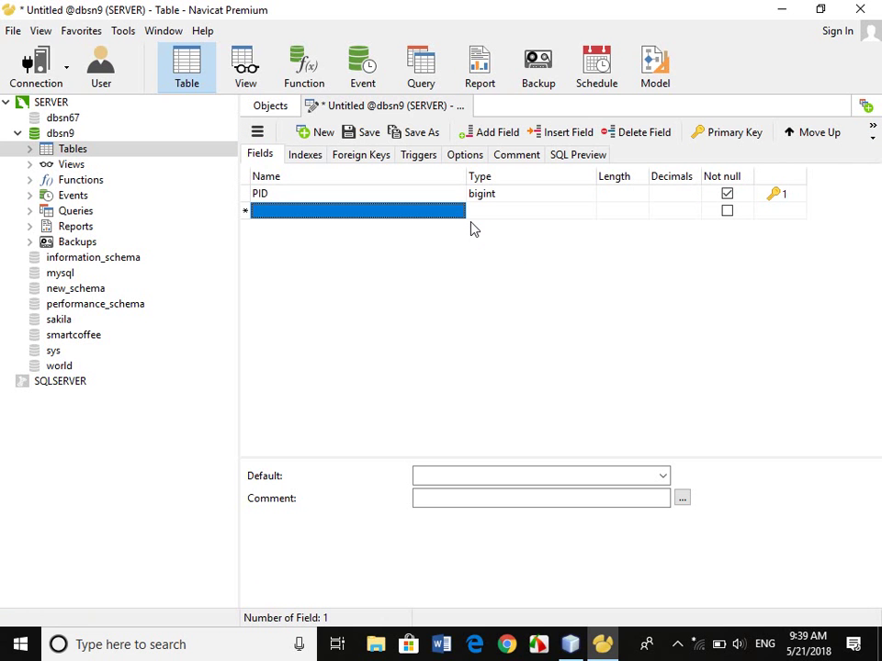
# Add the Barcode and PName varchar fields and a Qty int field.
pyautogui.write('PN')
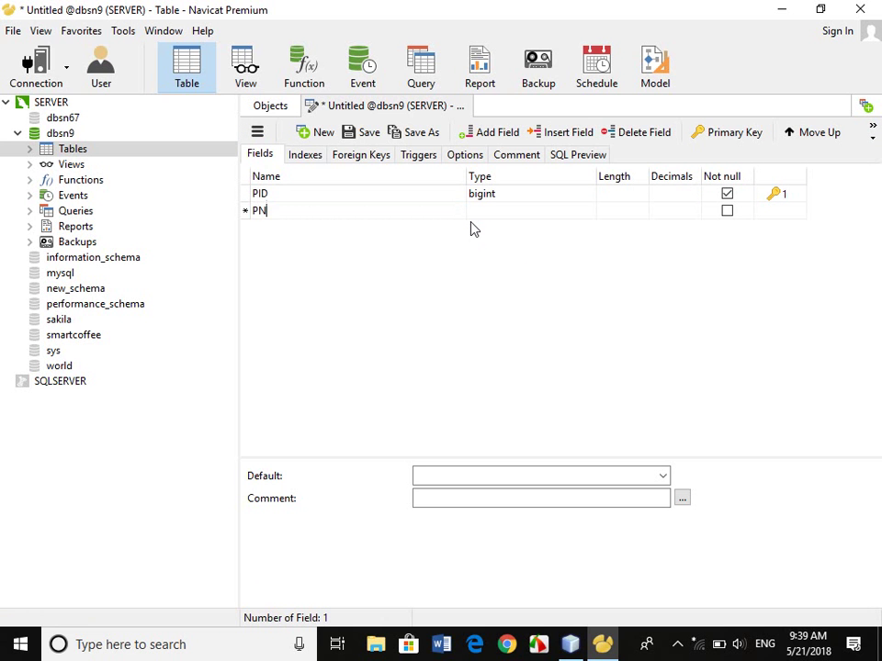
pyautogui.press('BackSpace')
pyautogui.press('BackSpace')
pyautogui.write('C')
pyautogui.write('Bar')
pyautogui.write('code')
pyautogui.press('Tab')
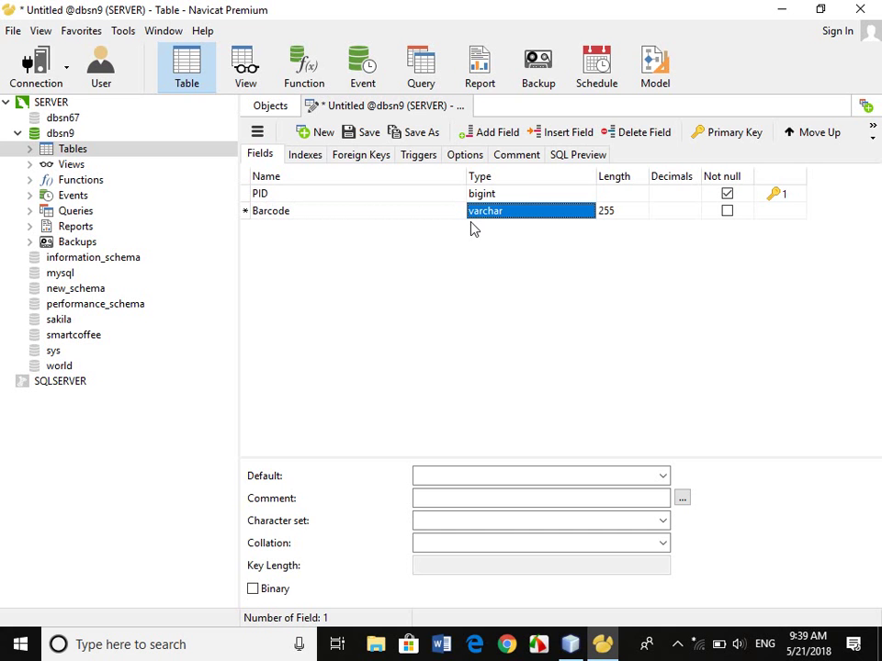
pyautogui.press('Tab')
pyautogui.press('Tab')
pyautogui.press('Tab')
pyautogui.press('Tab')
pyautogui.press('Tab')
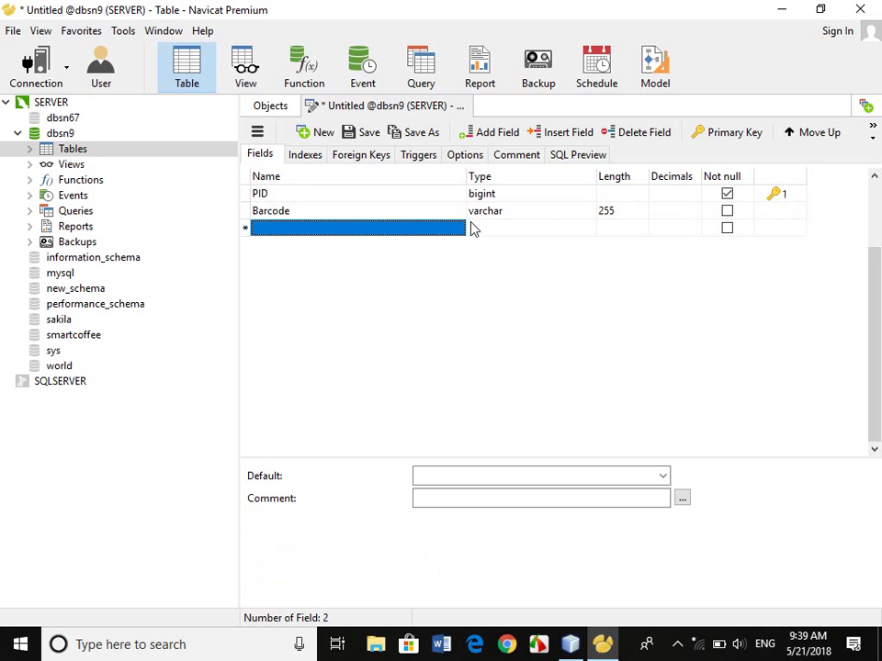
pyautogui.write('PName')
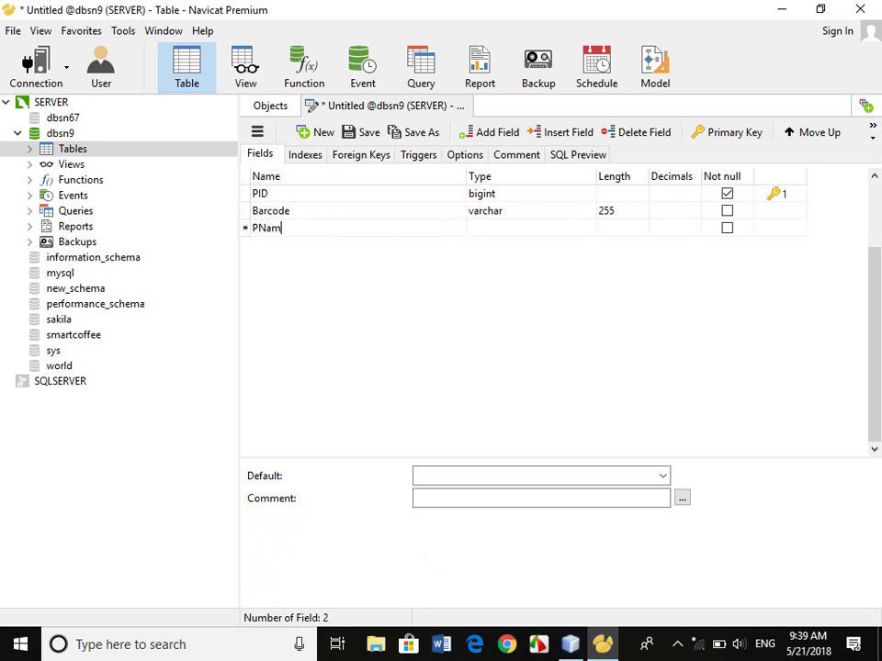
pyautogui.press('Tab')
pyautogui.press('Tab')
pyautogui.press('Tab')
pyautogui.press('Tab')
pyautogui.press('Tab')
pyautogui.press('Tab')
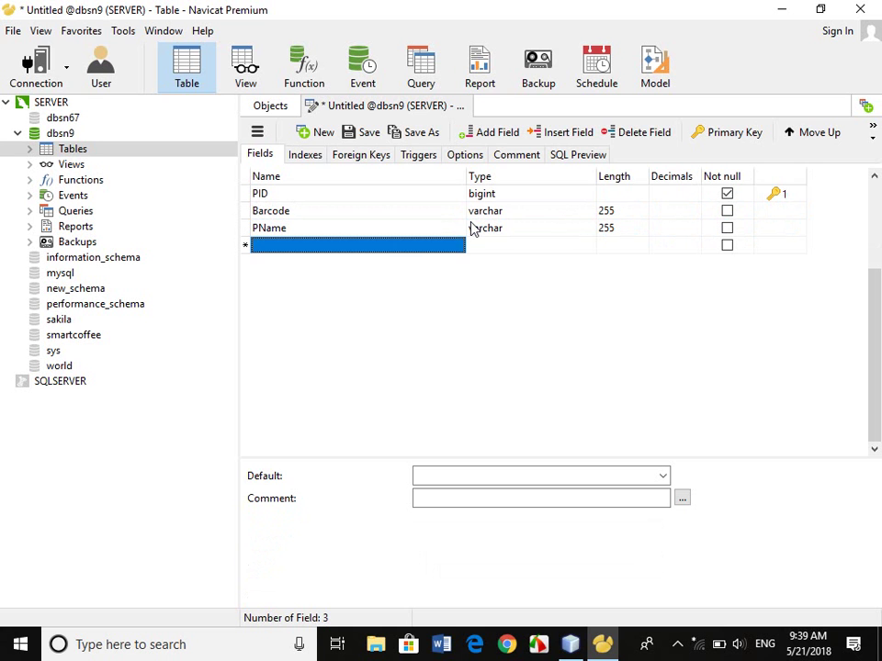
pyautogui.write('Qty')
pyautogui.press('Tab')
pyautogui.write('int')
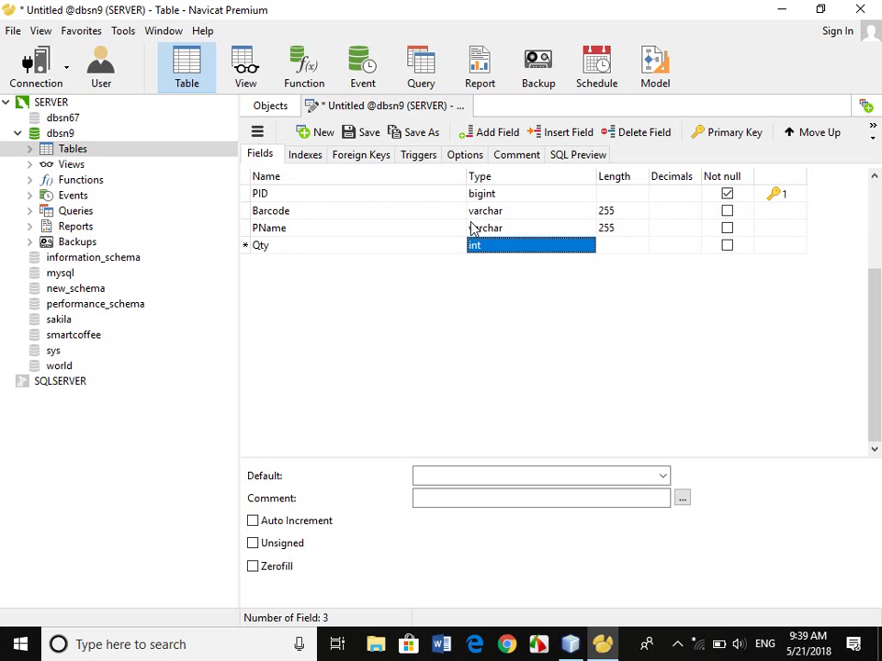
pyautogui.press('Tab')
pyautogui.press('Tab')
pyautogui.press('Tab')
pyautogui.press('Tab')
pyautogui.press('Tab')
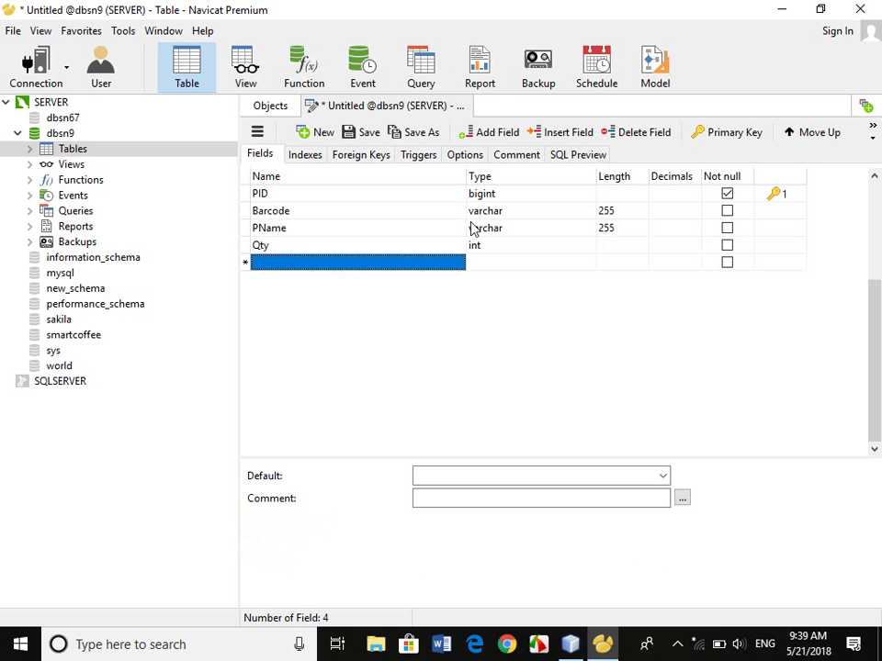
# Add UPriceIn as a float field with 2 decimals.
pyautogui.write('UPriceIn')
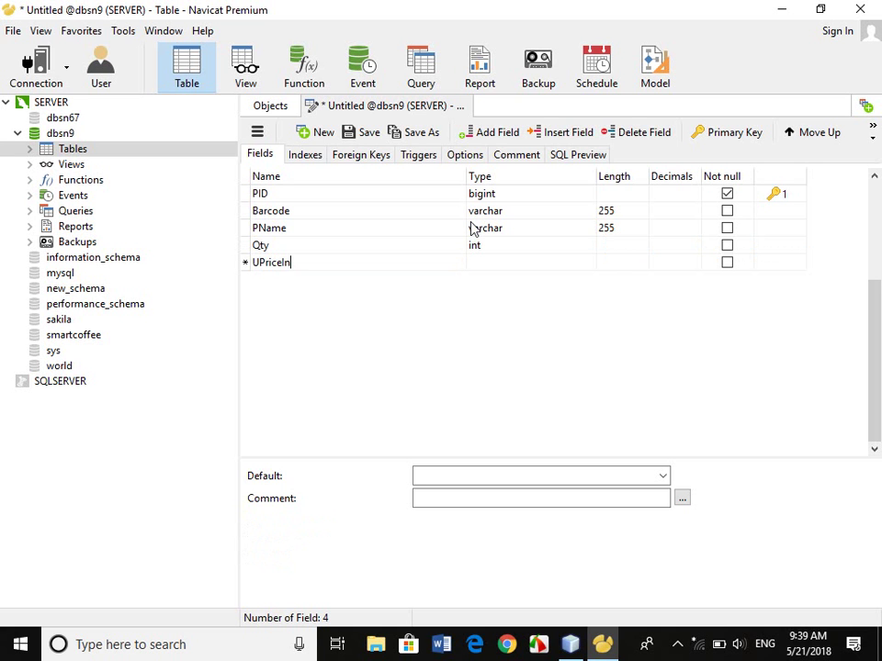
pyautogui.press('Tab')
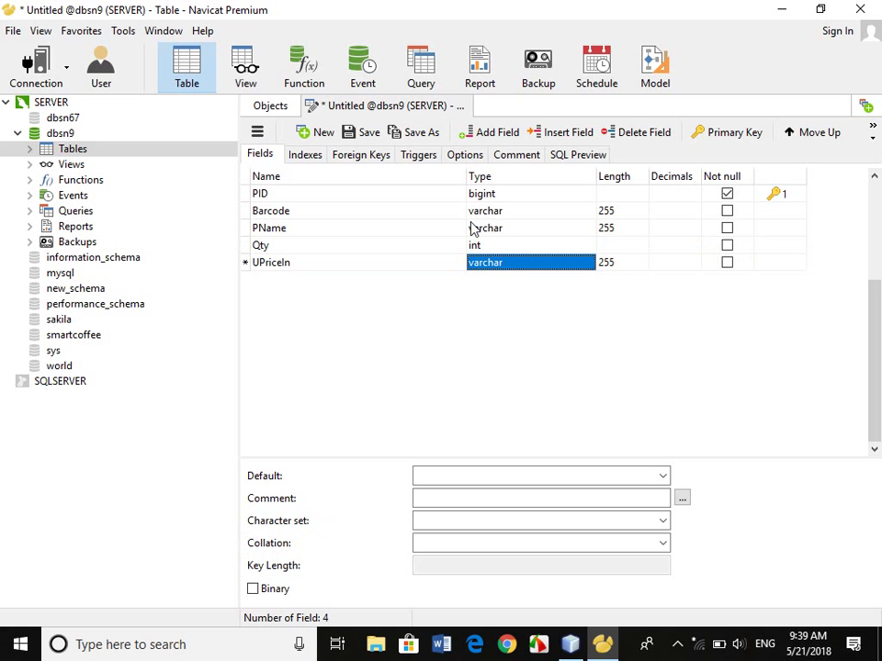
pyautogui.write('f')
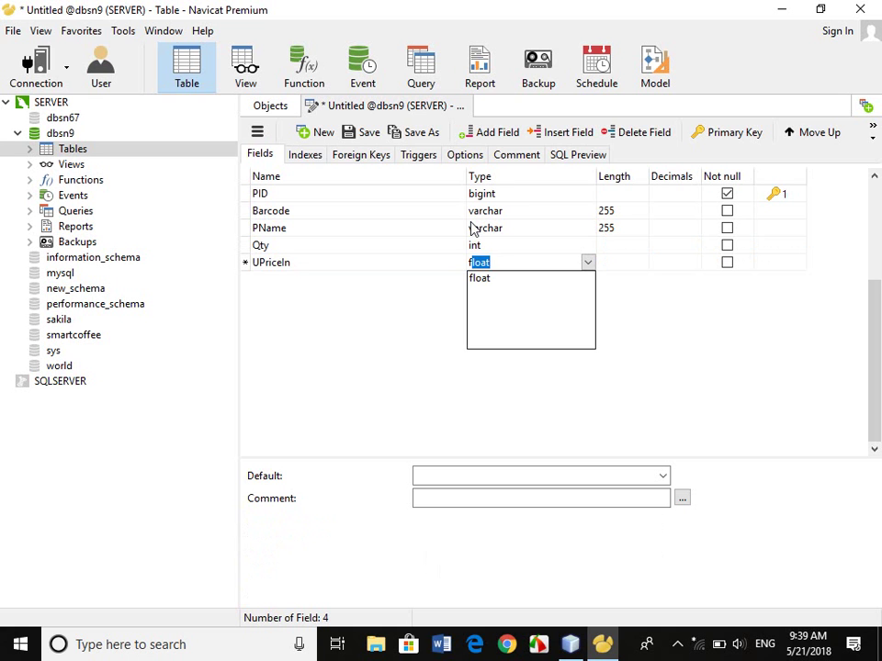
pyautogui.press('BackSpace')
pyautogui.write('l')
pyautogui.press('Return')
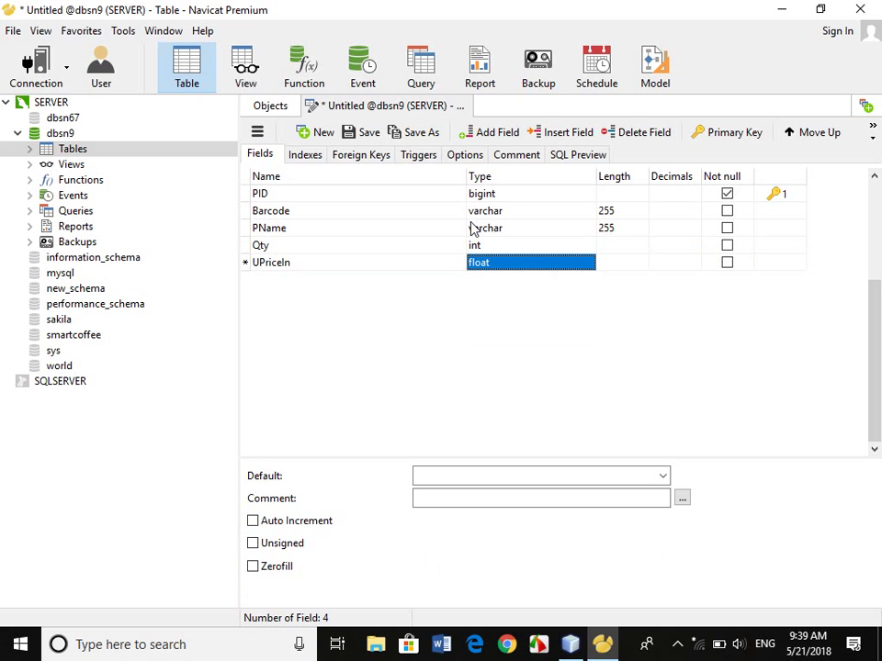
pyautogui.press('Tab')
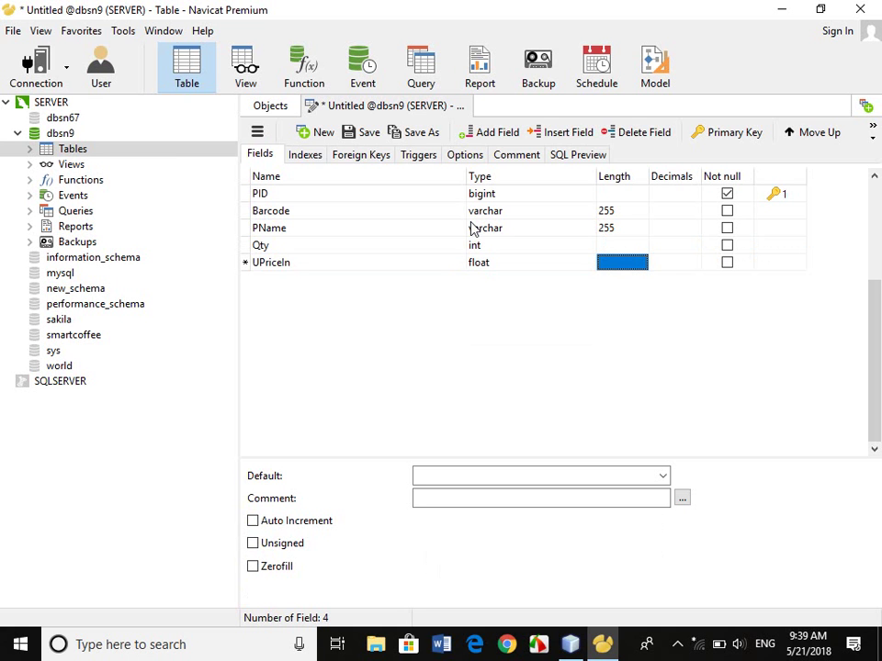
pyautogui.press('Tab')
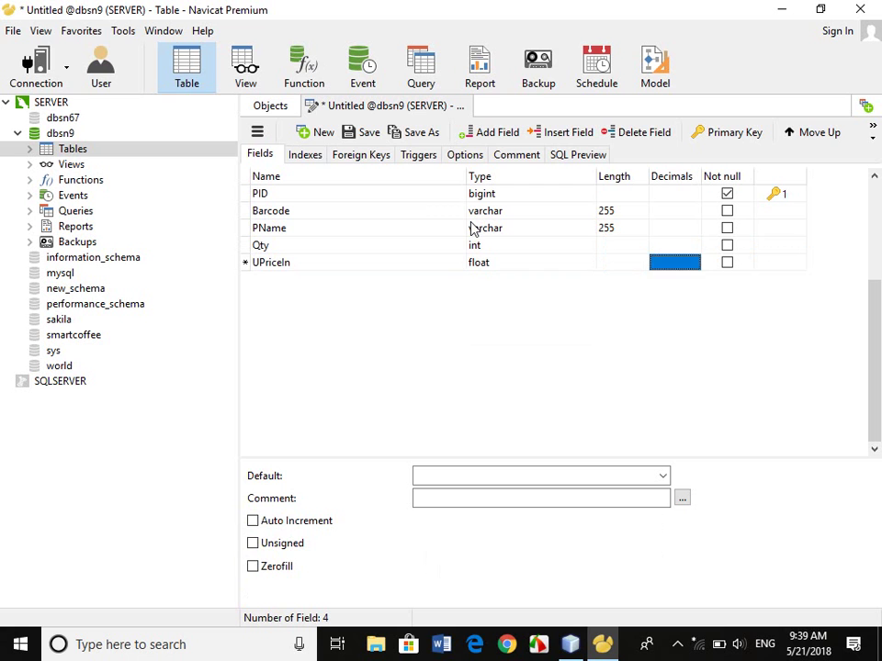
pyautogui.write('2')
pyautogui.press('Tab')
pyautogui.press('Tab')
pyautogui.press('Tab')
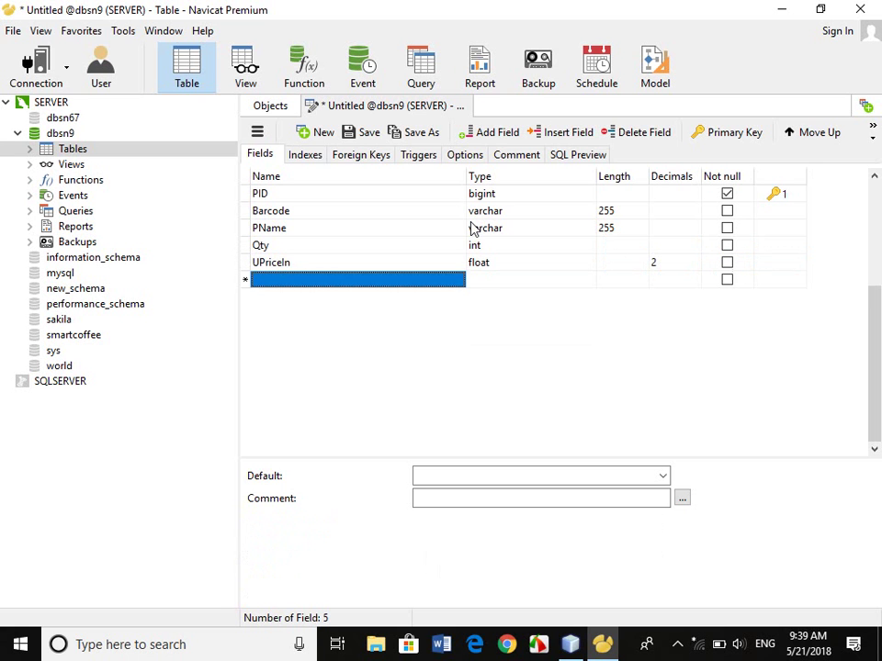
# Add UPriceOut as float with 2 decimals plus a CID field, and save as tblProduct.
pyautogui.write('UPric')
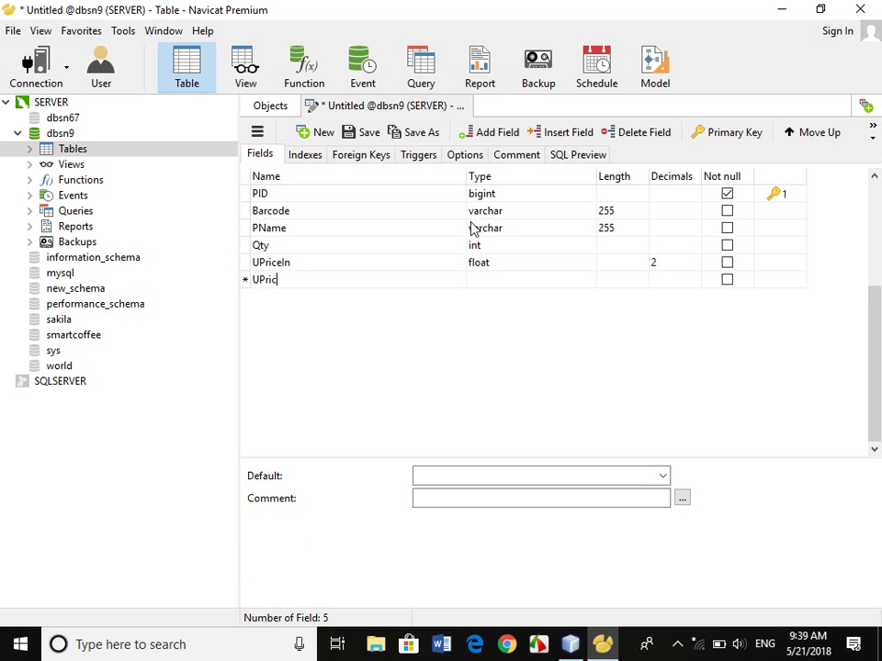
pyautogui.write('eOut')
pyautogui.press('Tab')
pyautogui.write('f')
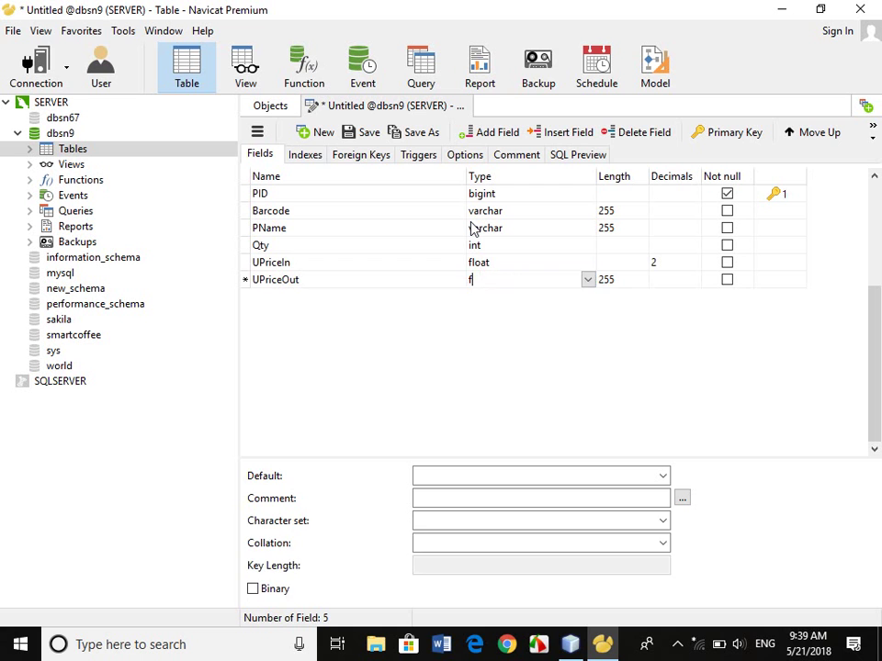
pyautogui.press('Return')
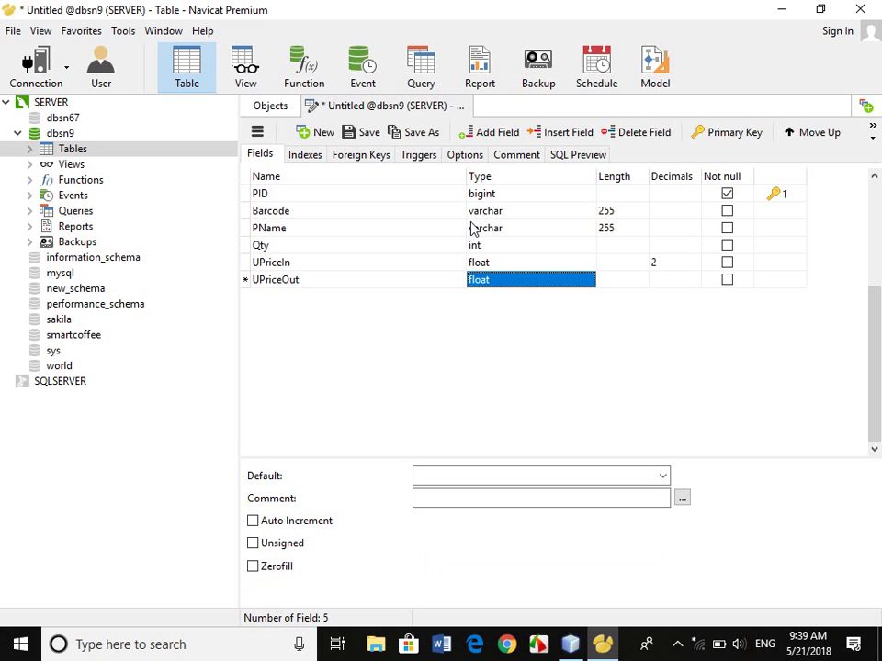
pyautogui.press('Tab')
pyautogui.press('Tab')
pyautogui.write('2')
pyautogui.press('Tab')
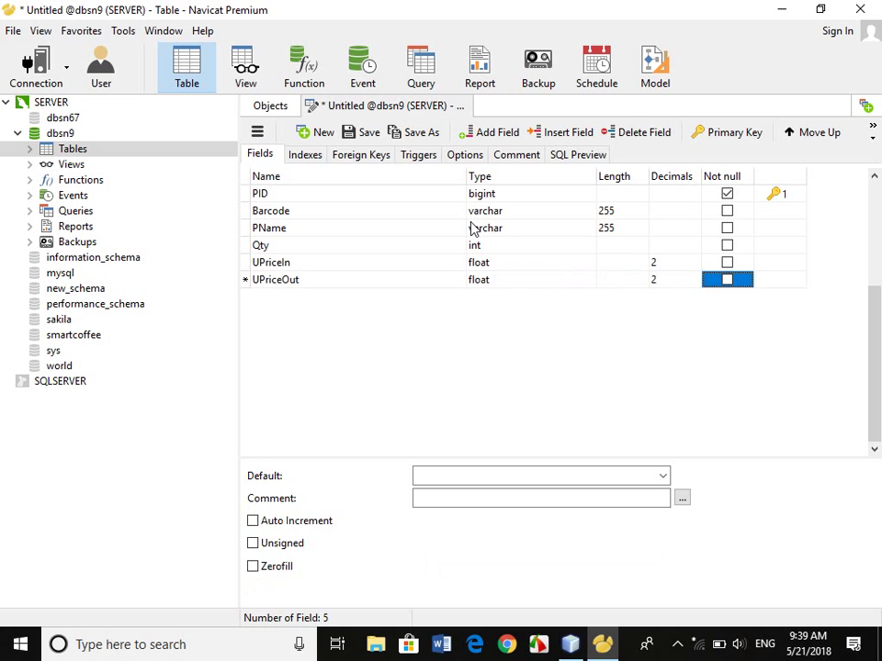
pyautogui.press('Tab')
pyautogui.press('Tab')
pyautogui.write('C')
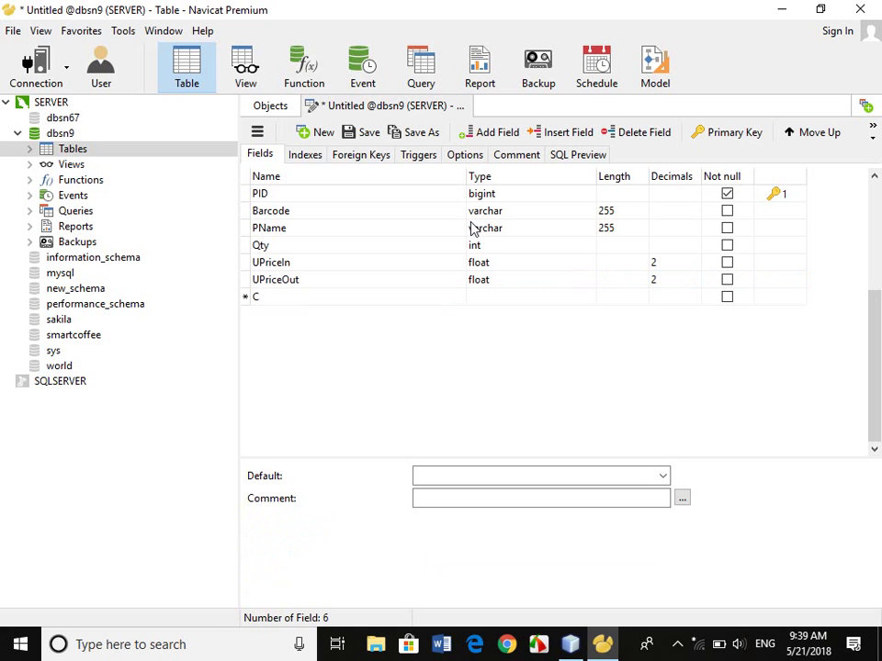
pyautogui.write('ID')
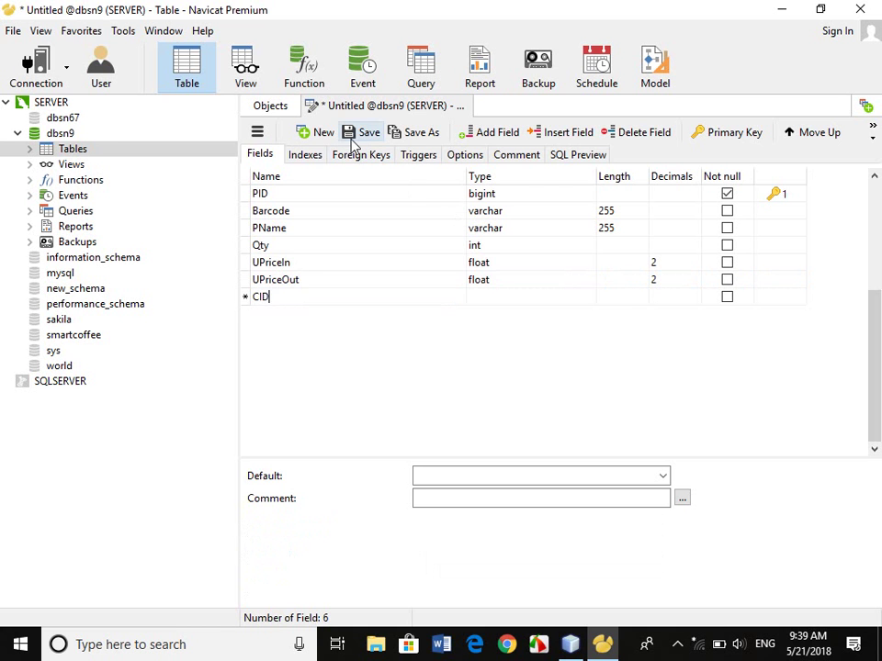
pyautogui.click(352, 140)
pyautogui.write('tb')
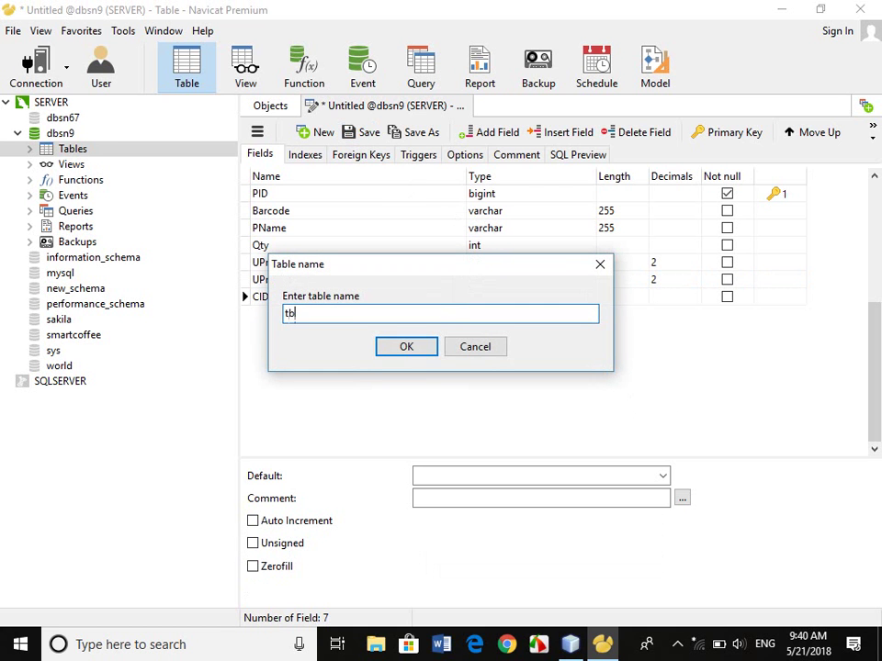
pyautogui.write('lProduct')
pyautogui.press('Return')
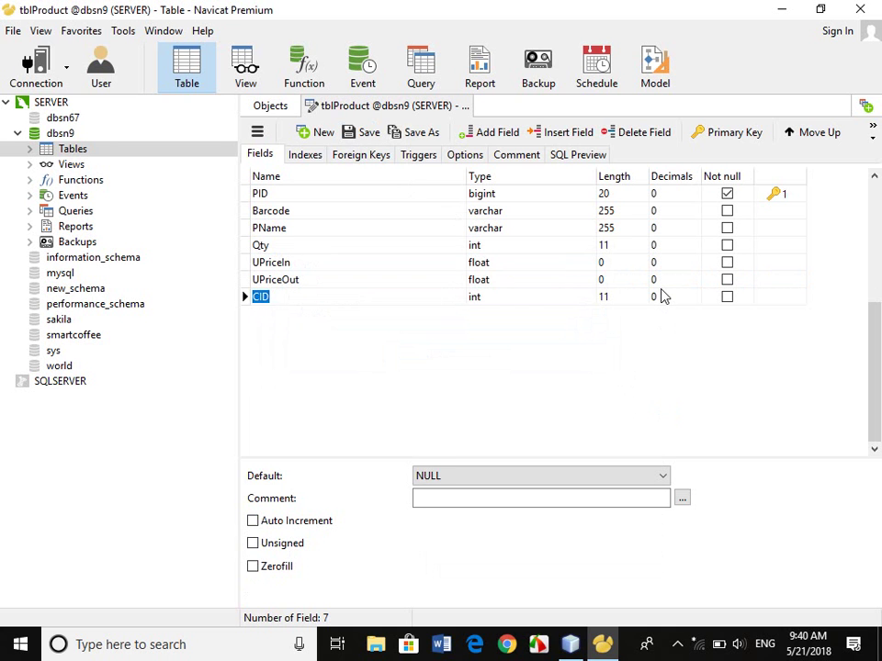
# Reopen tblProduct's design and set the UPriceIn and UPriceOut lengths to 10.
pyautogui.click(467, 106)
pyautogui.rightClick(352, 164)
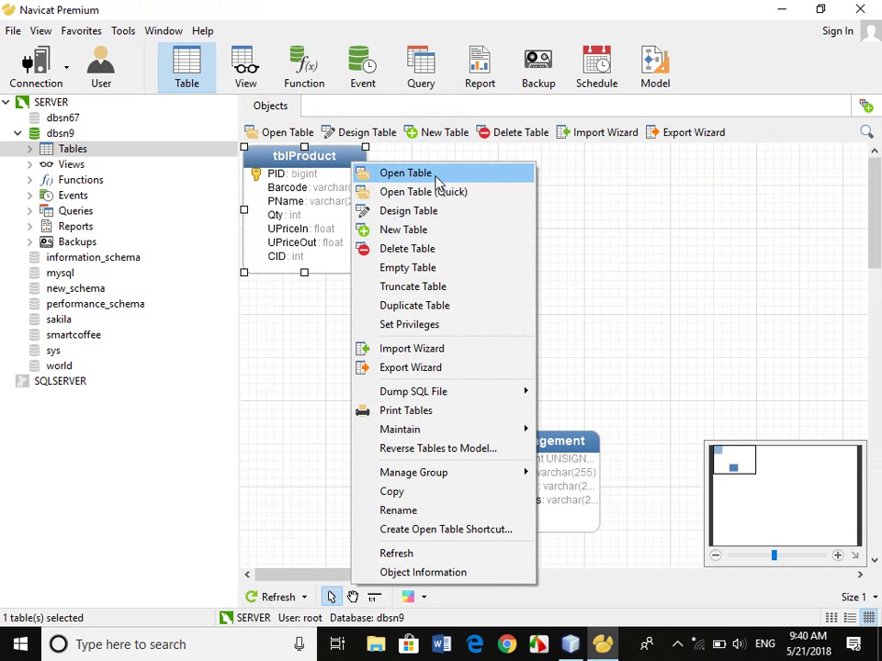
pyautogui.click(436, 213)
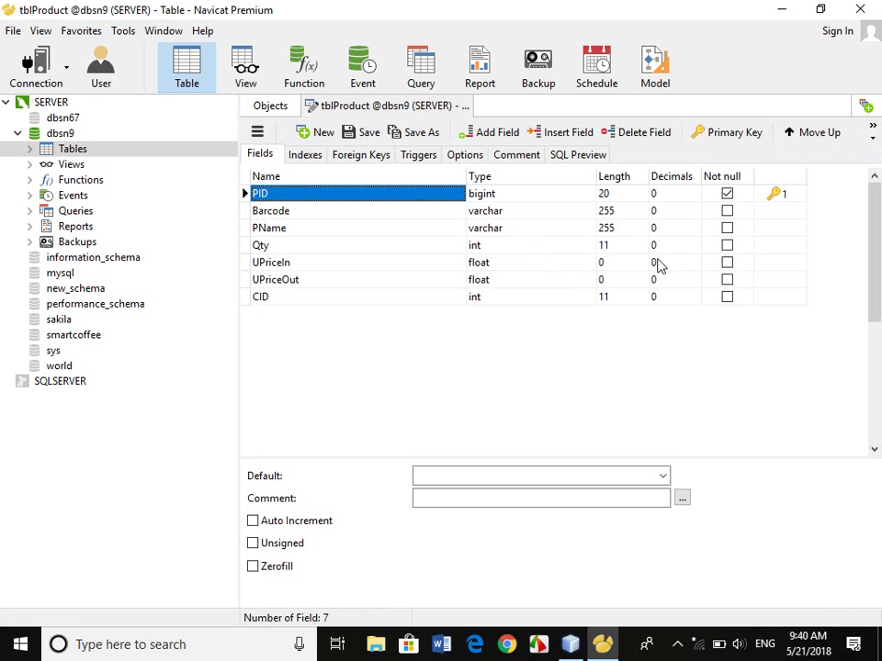
pyautogui.click(629, 264)
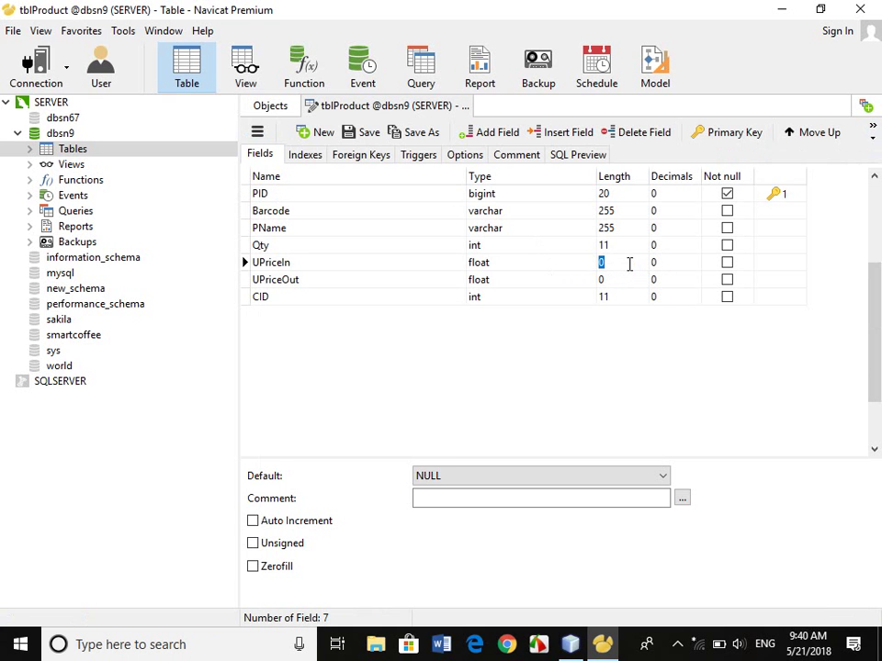
pyautogui.write('10')
pyautogui.press('Return')
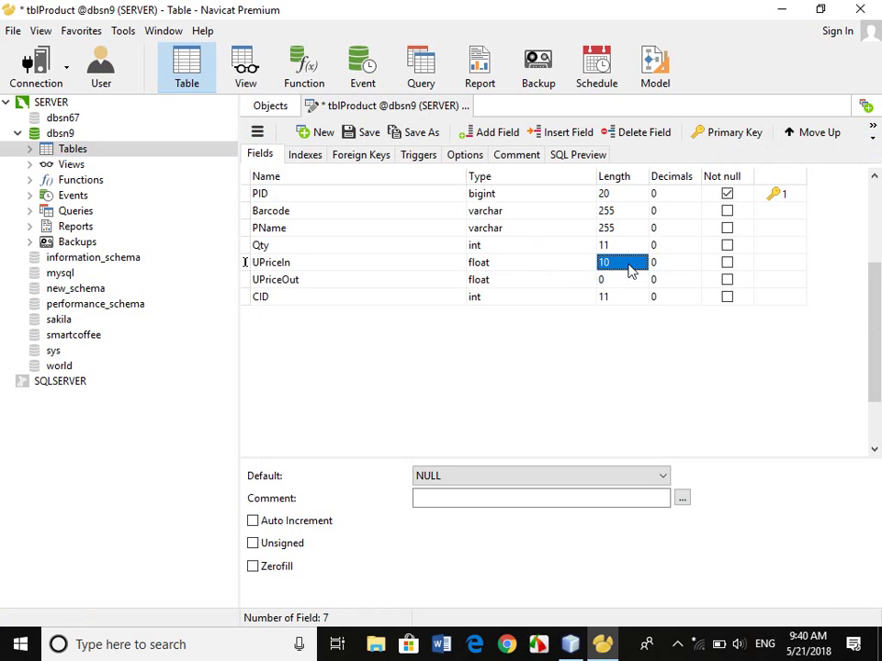
pyautogui.press('Down')
pyautogui.write('10')
pyautogui.press('Return')
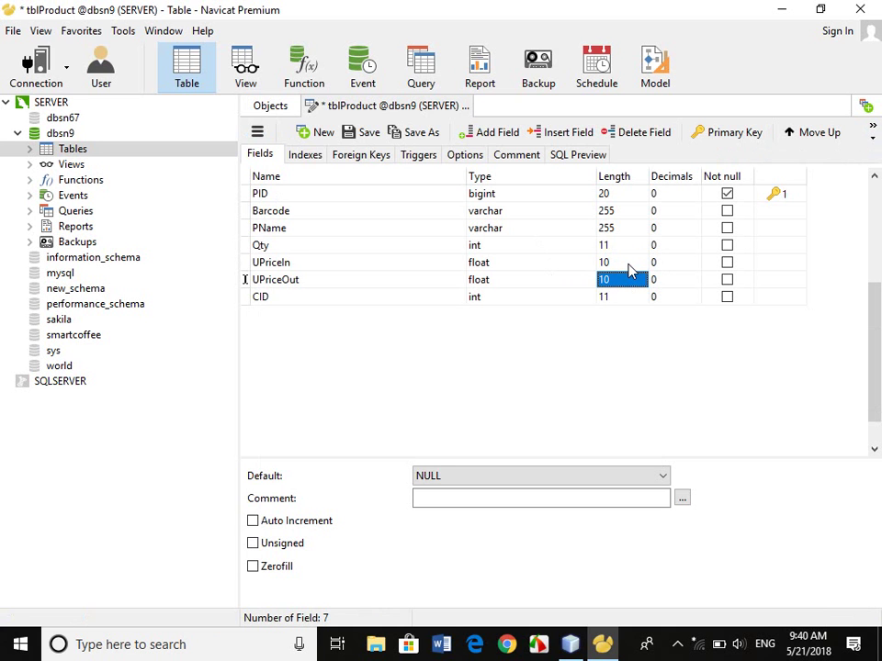
# Give UPriceOut and UPriceIn 2 decimal places and save the tblProduct design.
pyautogui.press('Tab')
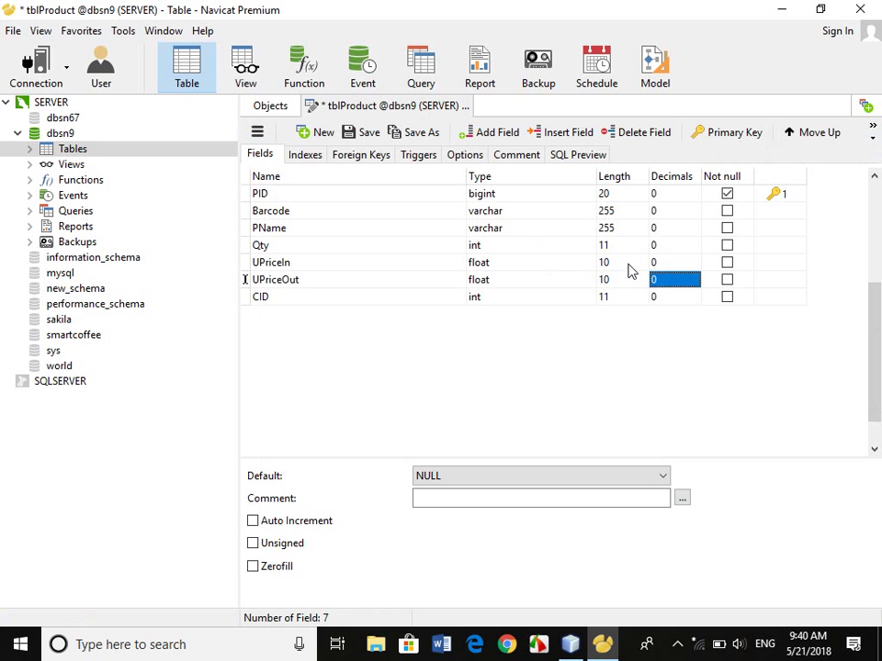
pyautogui.write('2')
pyautogui.press('Up')
pyautogui.write('2')
pyautogui.press('Return')
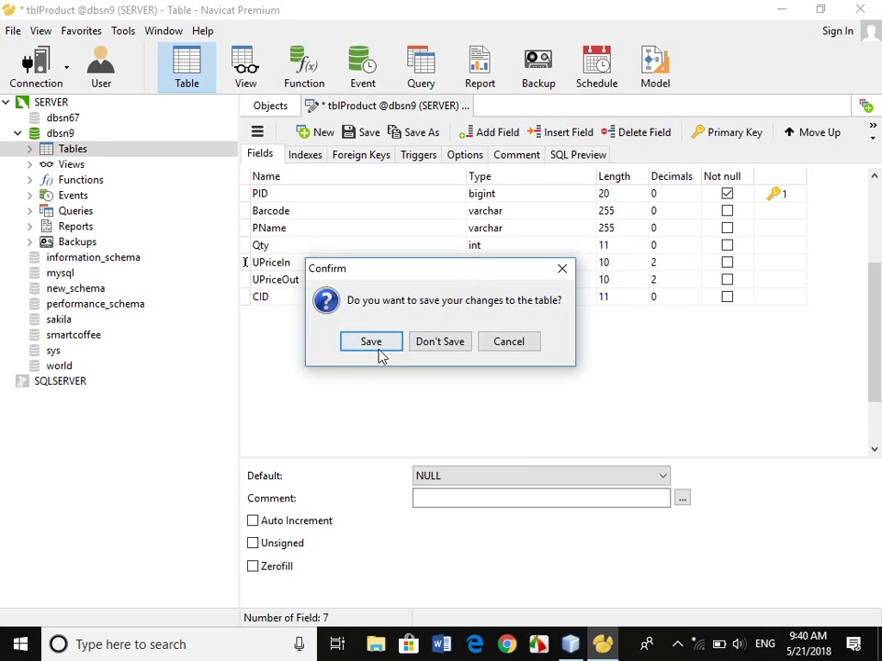
pyautogui.click(377, 347)
# Open tblProduct's data, enter 3.5566 then 2 as a test UPriceIn, and discard the row.
pyautogui.rightClick(341, 172)
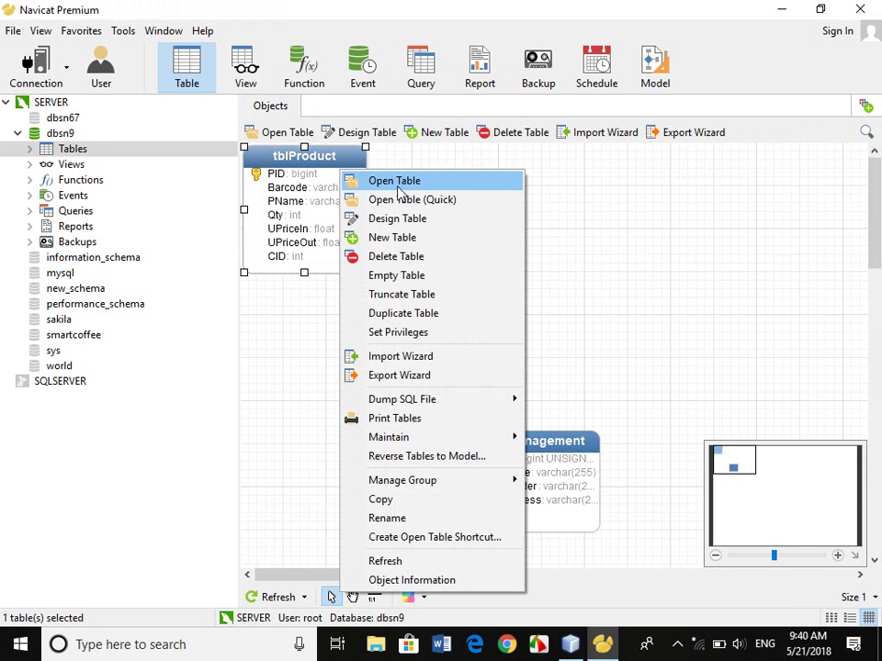
pyautogui.click(395, 183)
pyautogui.press('Tab')
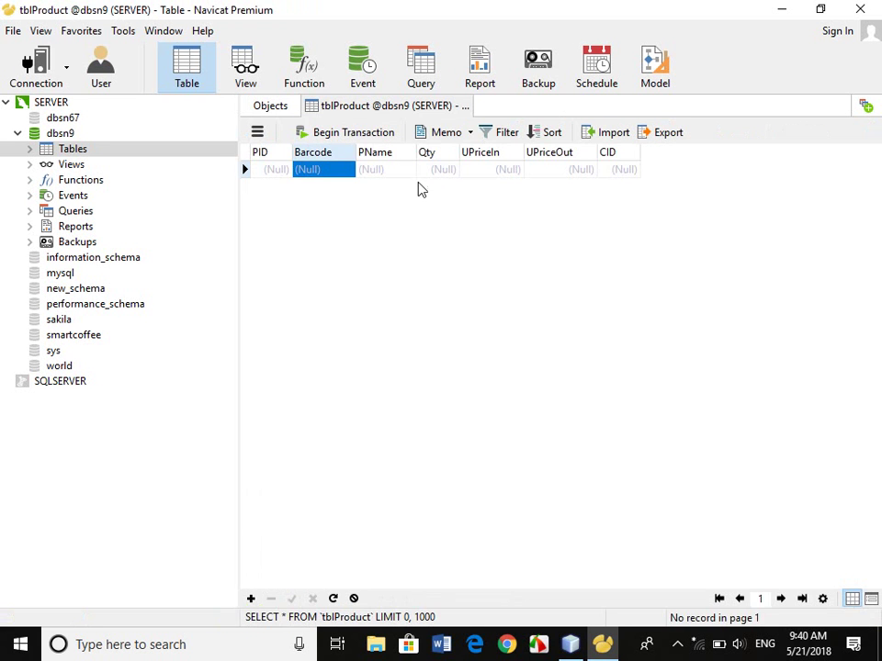
pyautogui.press('Tab')
pyautogui.press('Tab')
pyautogui.press('Tab')
pyautogui.write('3.5566')
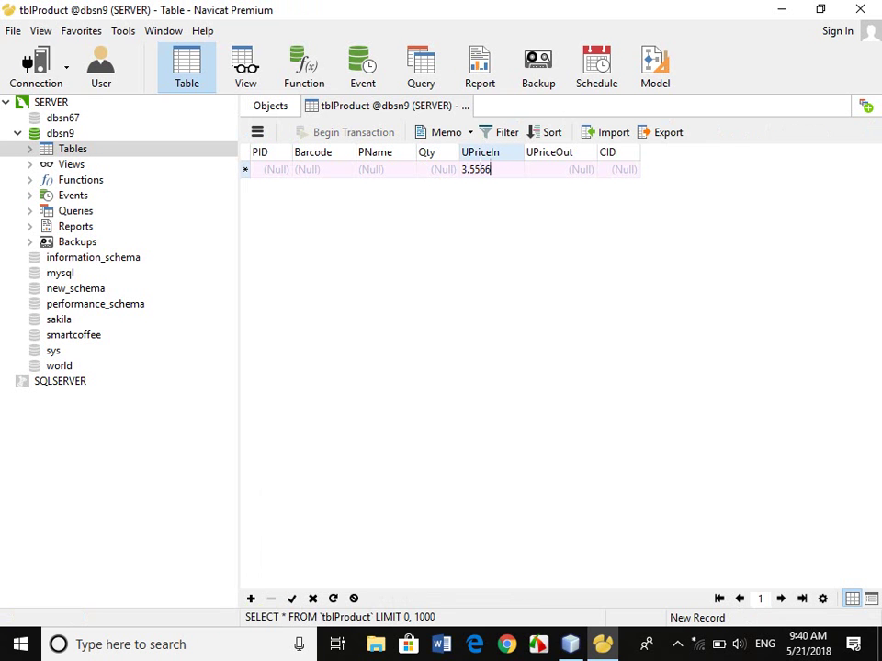
pyautogui.press('Tab')
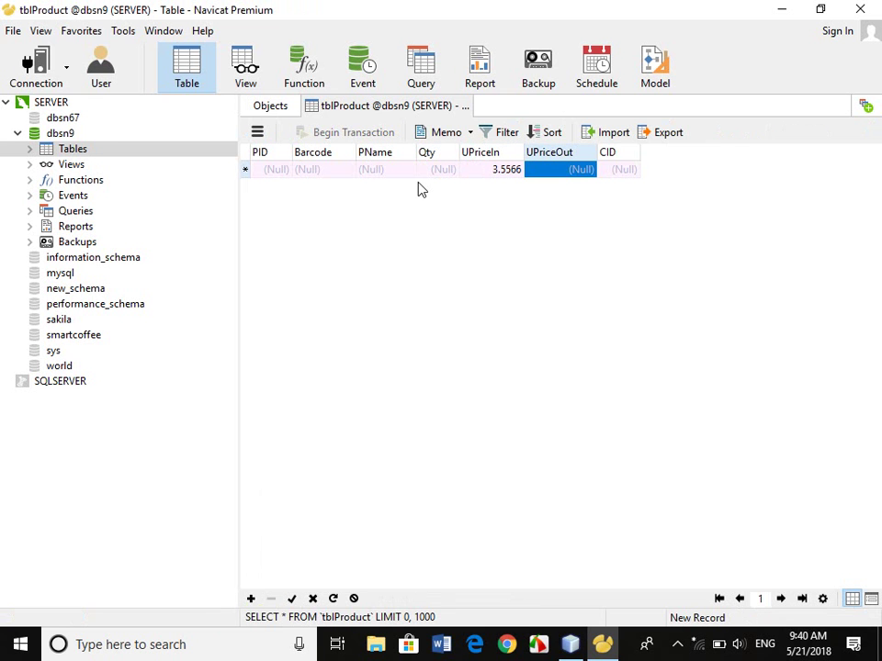
pyautogui.doubleClick(497, 172)
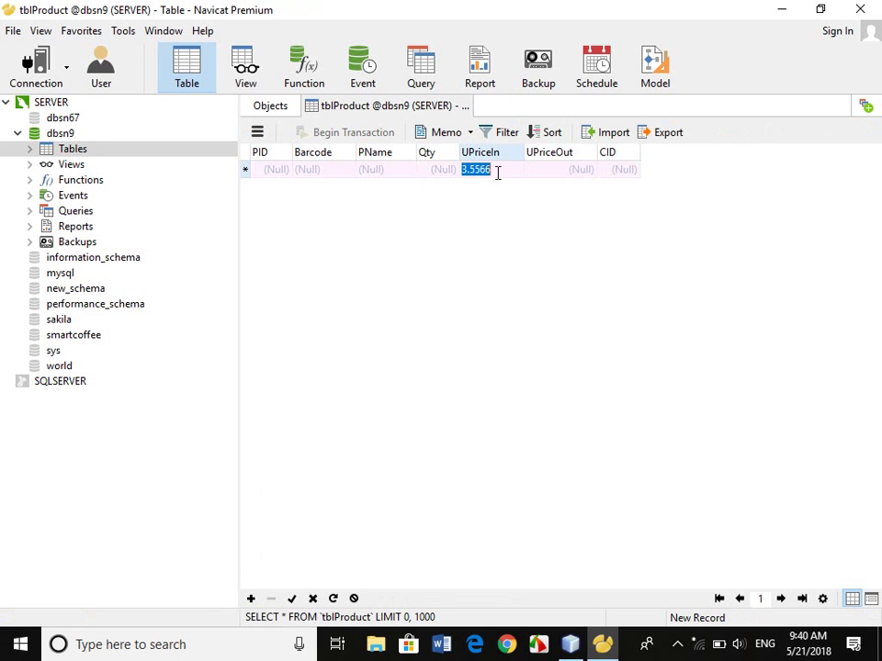
pyautogui.write('2')
pyautogui.press('Tab')
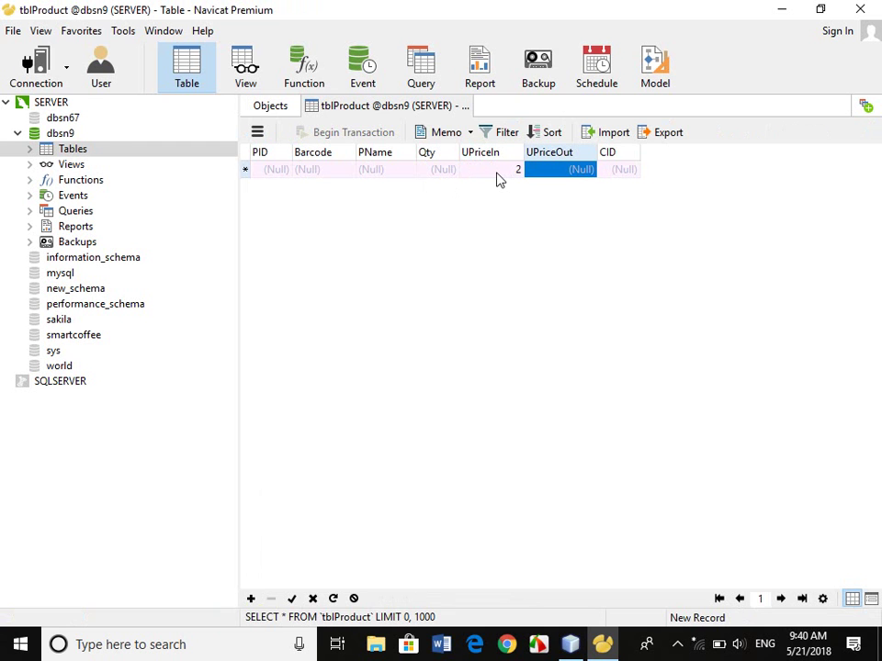
pyautogui.click(469, 107)
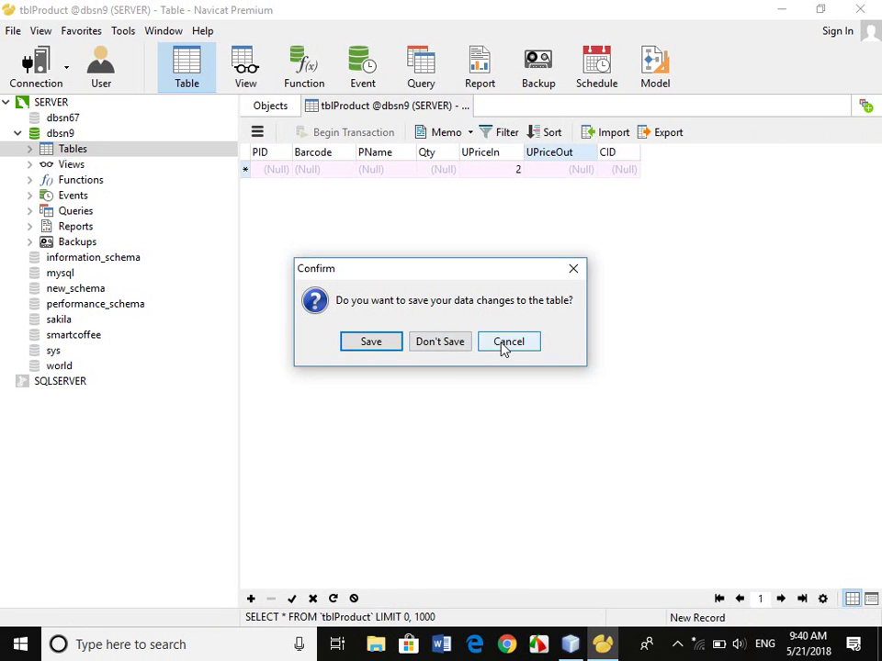
pyautogui.click(452, 346)
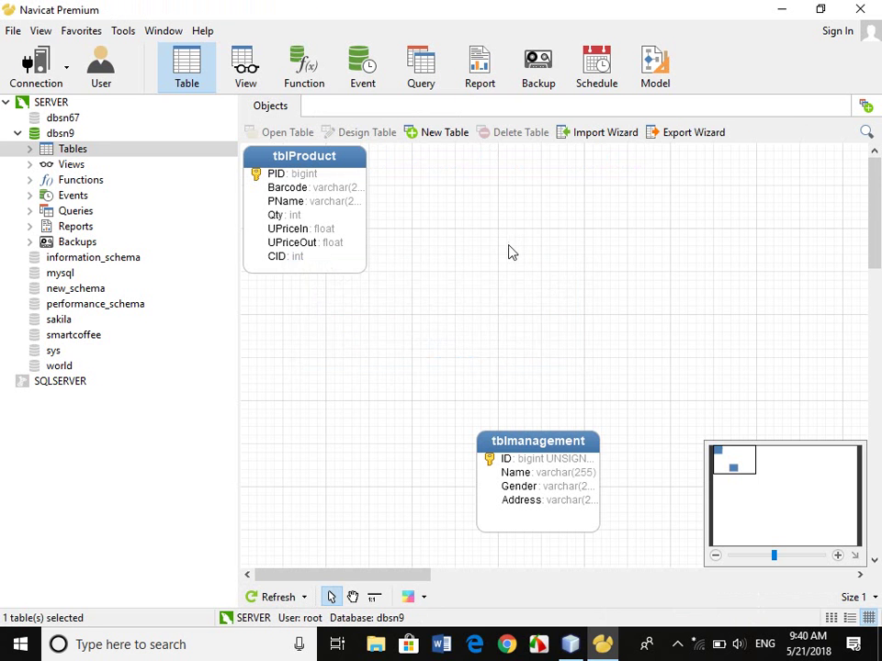
# Move tblProduct below tblCategory, enlarge its box, and draw a relation from CID to tblCategory.CID.
pyautogui.moveTo(321, 178); pyautogui.dragTo(317, 252)
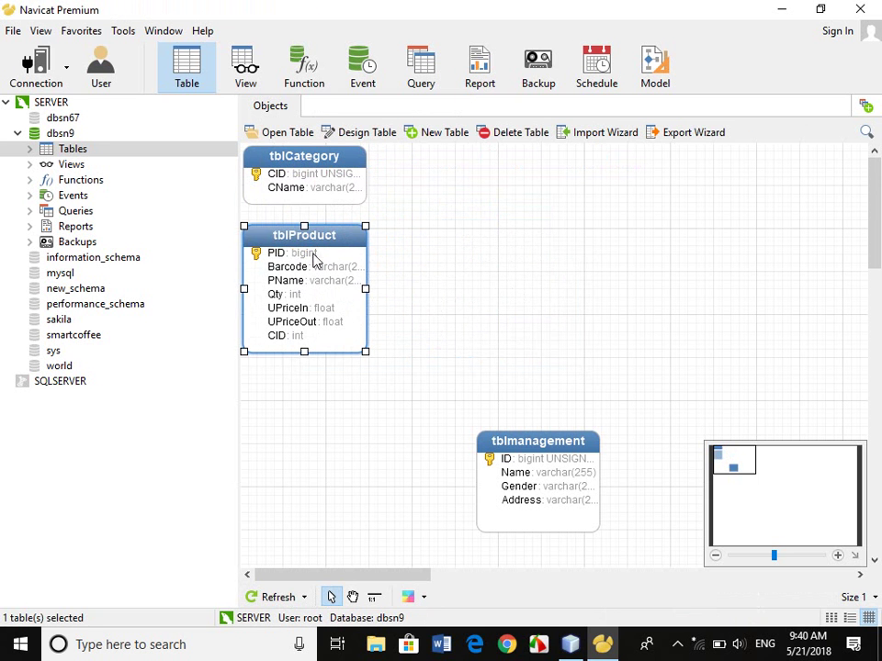
pyautogui.moveTo(306, 354); pyautogui.dragTo(306, 372)
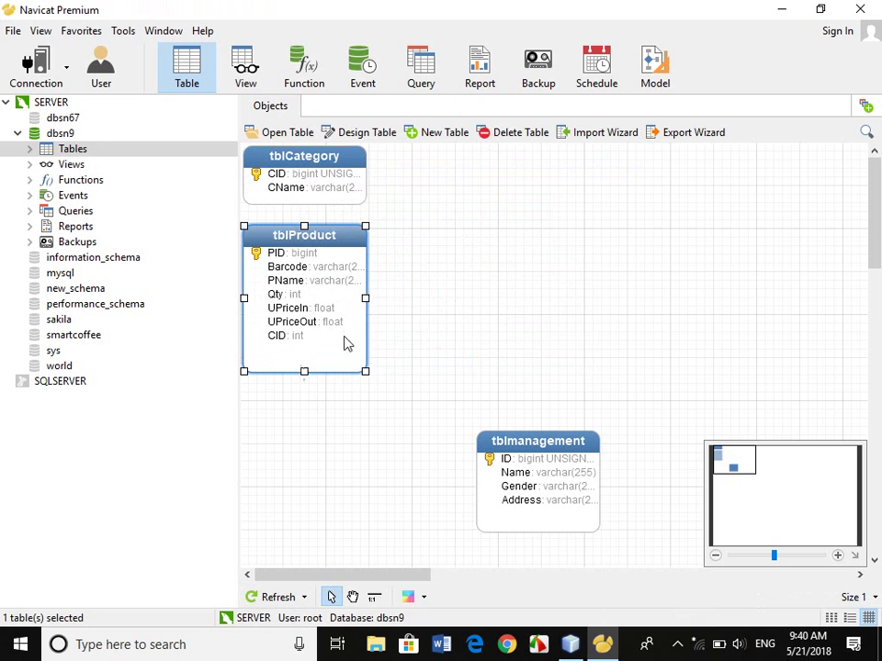
pyautogui.moveTo(366, 298); pyautogui.dragTo(418, 299)
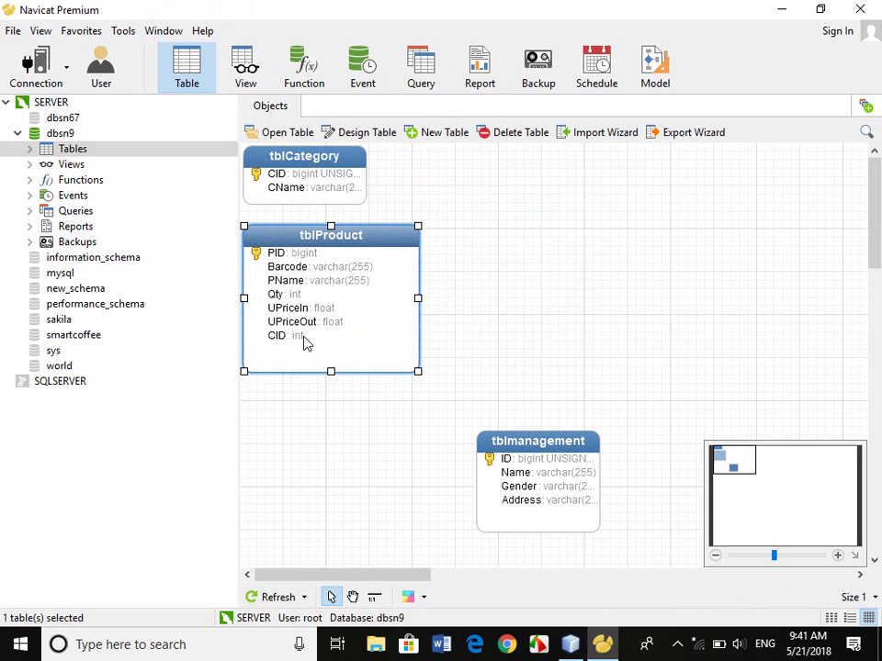
pyautogui.click(374, 597)
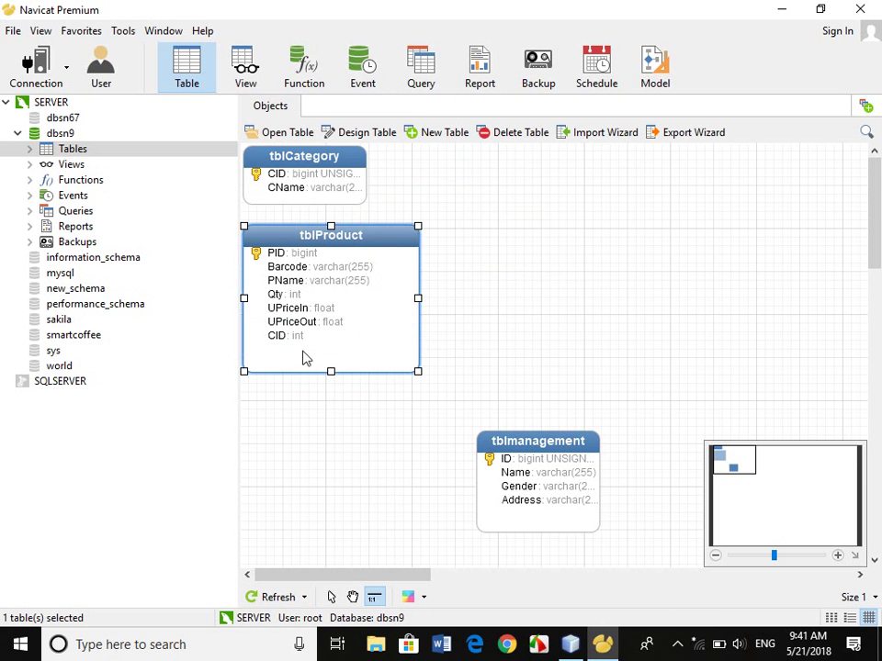
pyautogui.moveTo(285, 336); pyautogui.dragTo(298, 173)
# Set the CID foreign key's On Delete and On Update to CASCADE, save, and dismiss error 1215.
pyautogui.click(747, 195)
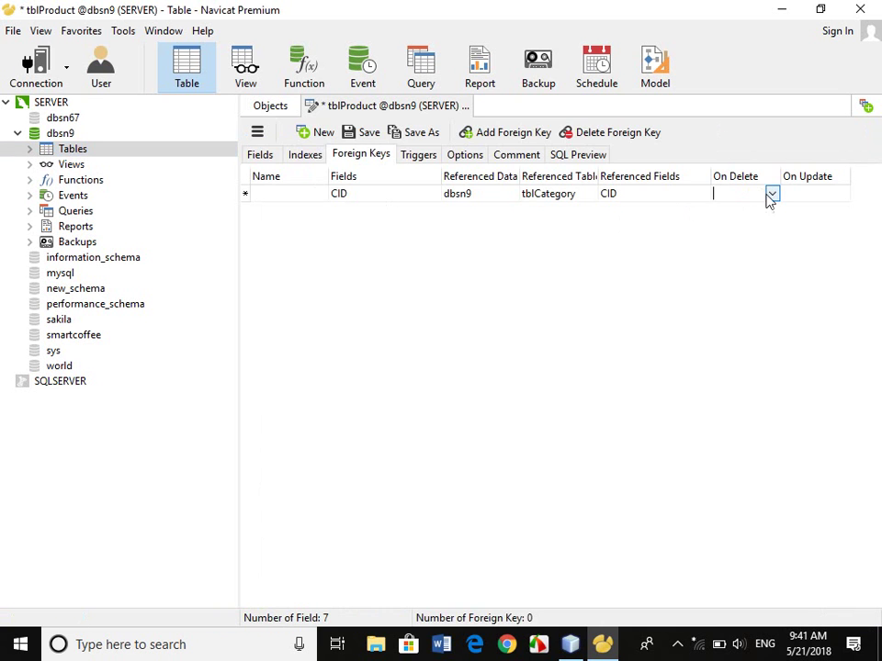
pyautogui.click(772, 194)
pyautogui.click(745, 246)
pyautogui.click(829, 194)
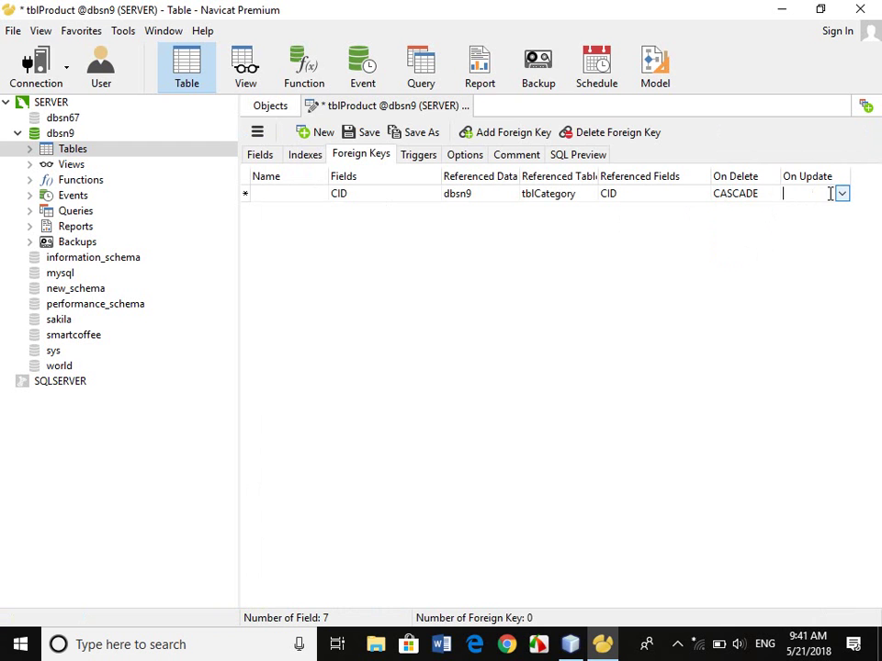
pyautogui.click(841, 194)
pyautogui.click(796, 246)
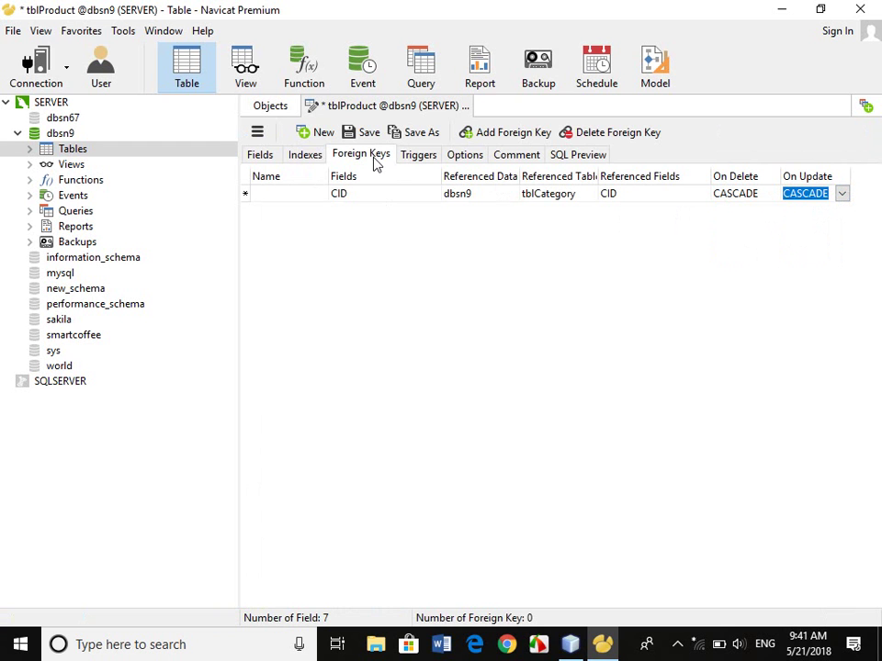
pyautogui.hotkey('ctrl', 's')
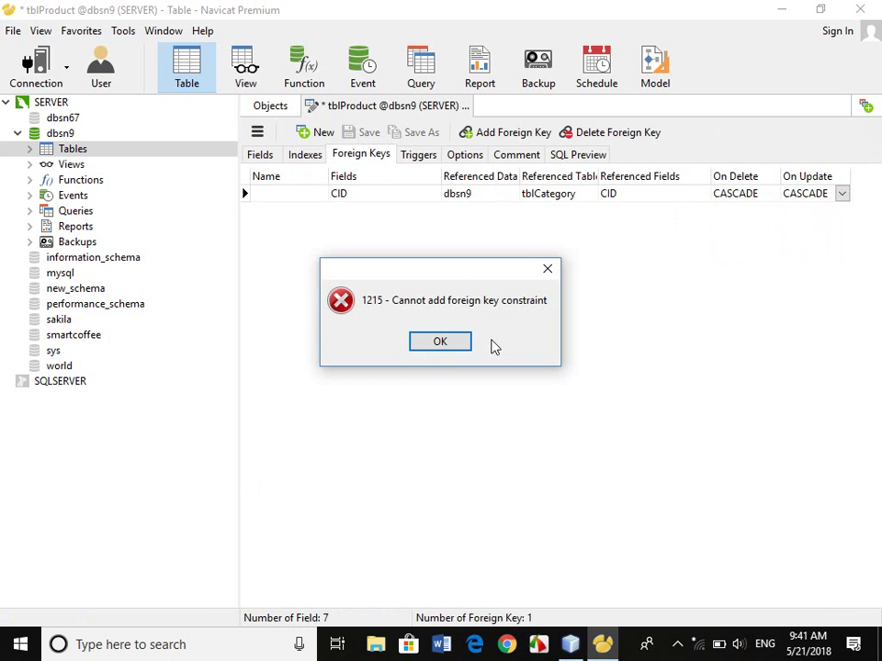
pyautogui.click(440, 341)
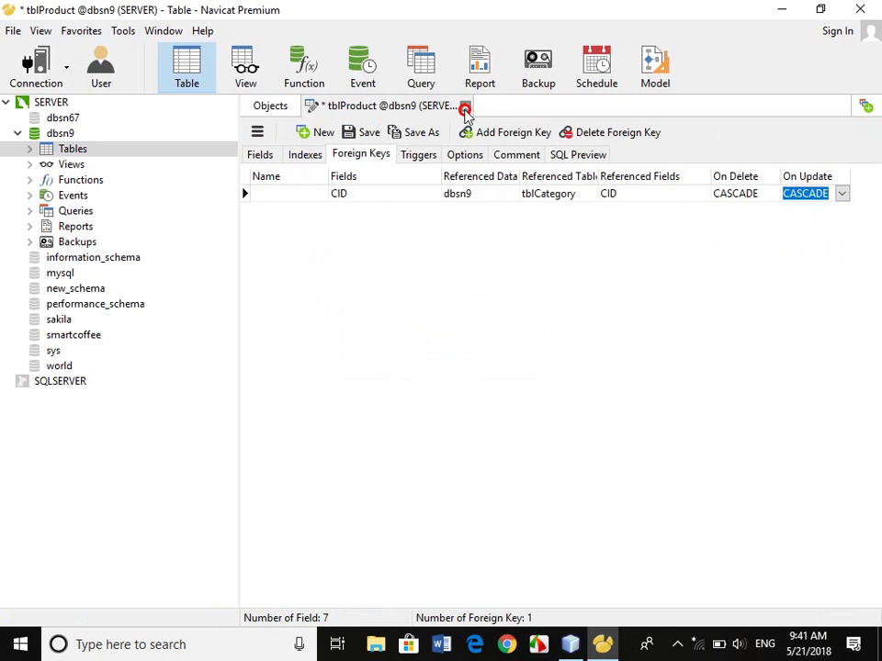
pyautogui.click(465, 107)
# Discard the failed foreign key, reopen tblProduct's design and change CID from int to bigint.
pyautogui.click(440, 341)
pyautogui.rightClick(319, 279)
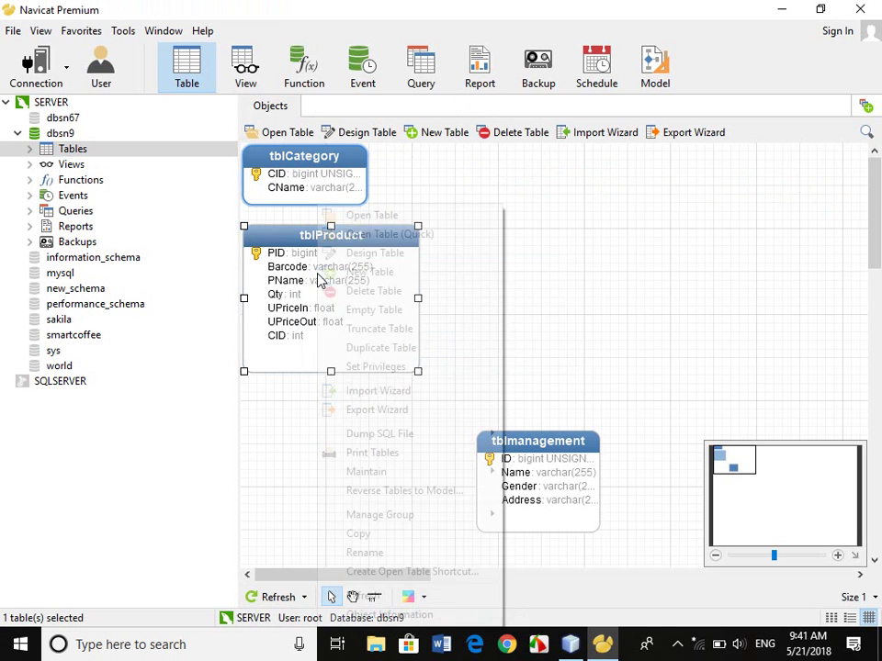
pyautogui.click(404, 254)
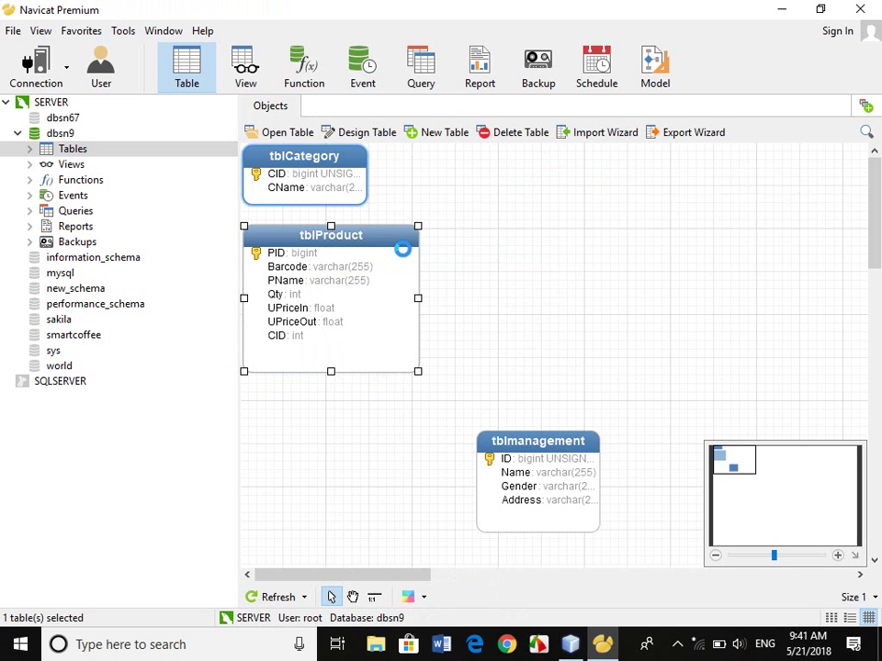
pyautogui.click(358, 299)
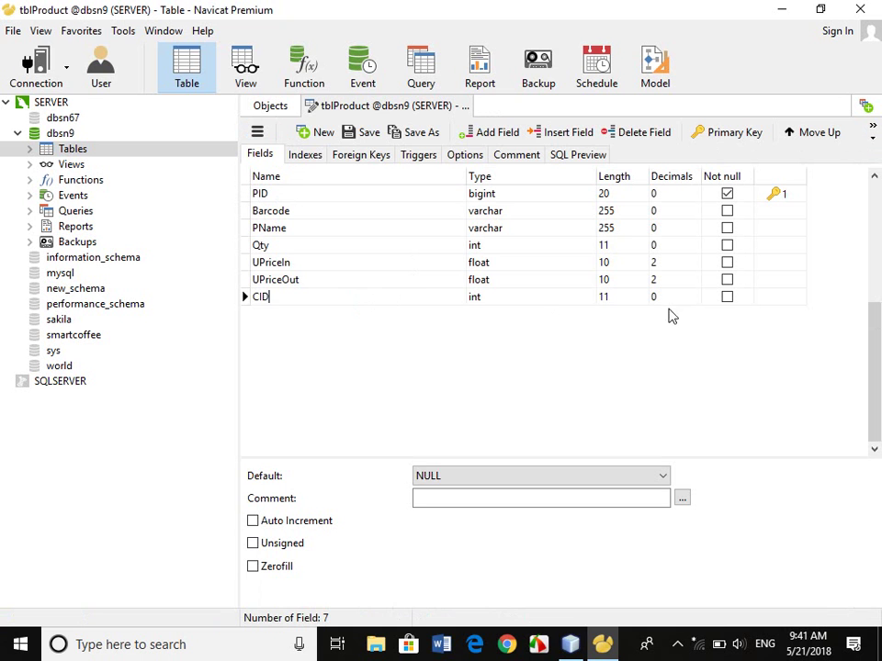
pyautogui.click(524, 295)
pyautogui.moveTo(515, 294); pyautogui.dragTo(438, 296)
pyautogui.write('big')
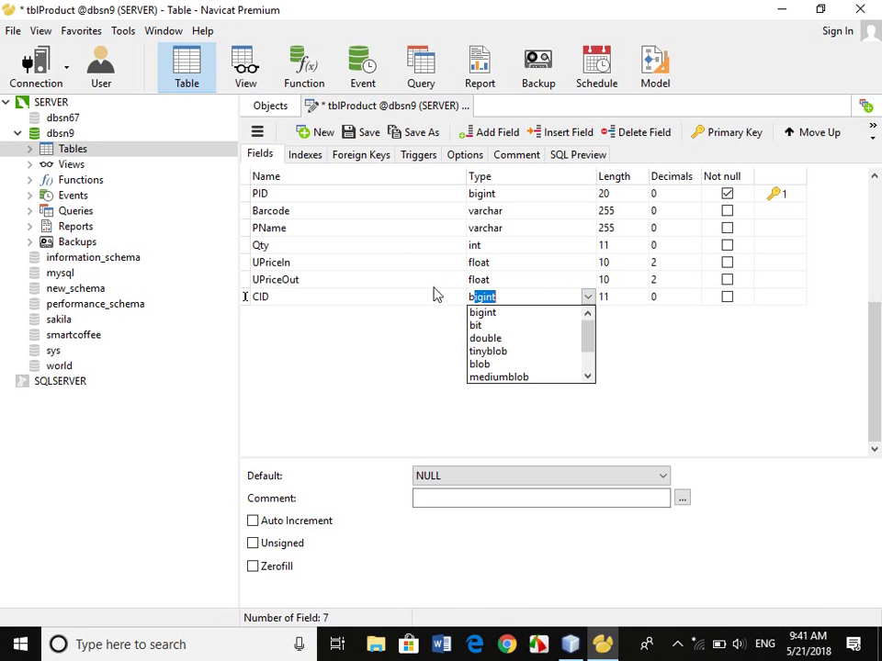
pyautogui.press('Return')
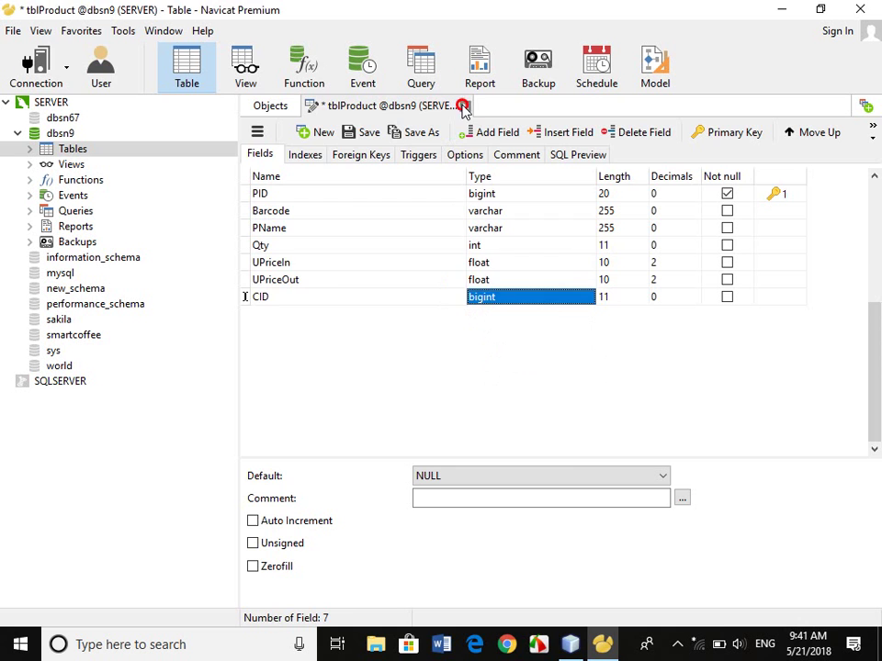
# Save tblProduct's CID type change and draw a relation from tblProduct's CID to tblCategory's CID.
pyautogui.click(465, 104)
pyautogui.click(385, 345)
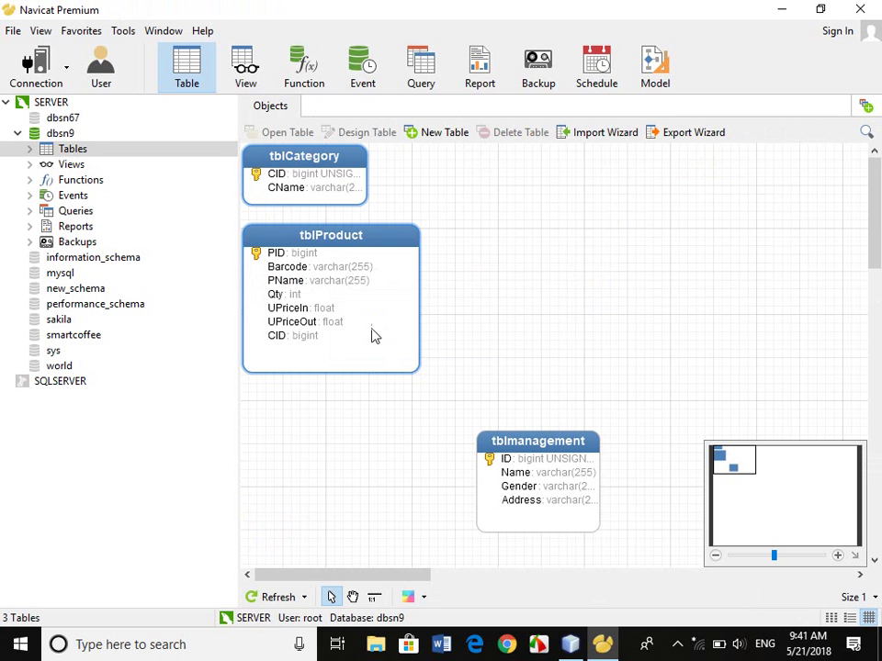
pyautogui.click(331, 320)
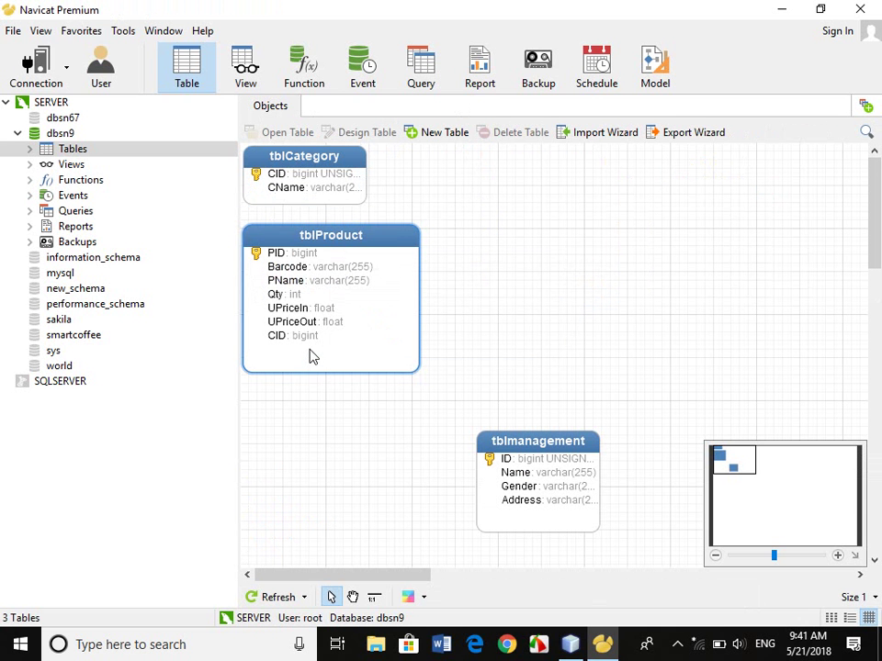
pyautogui.click(374, 597)
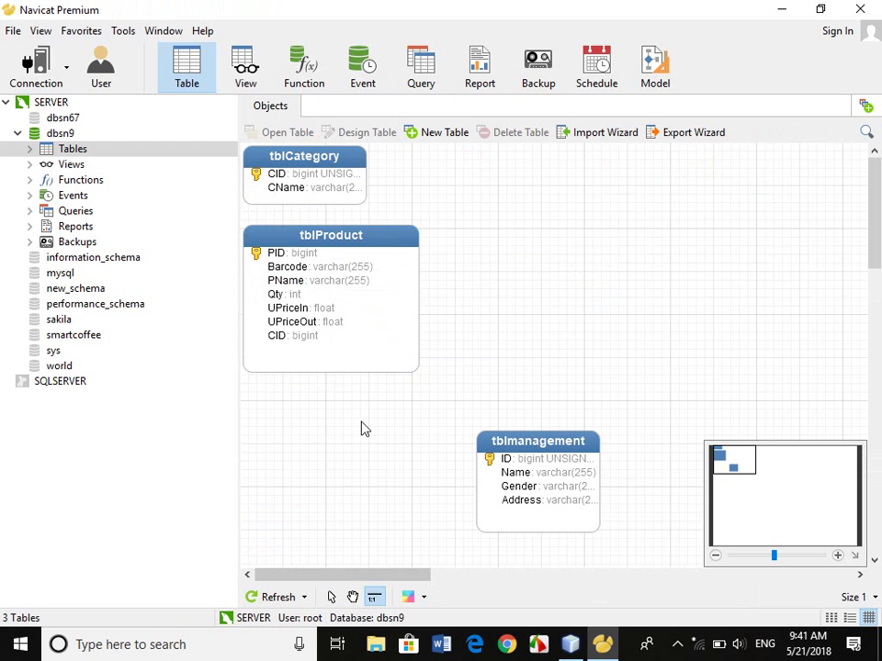
pyautogui.moveTo(312, 345); pyautogui.dragTo(322, 175)
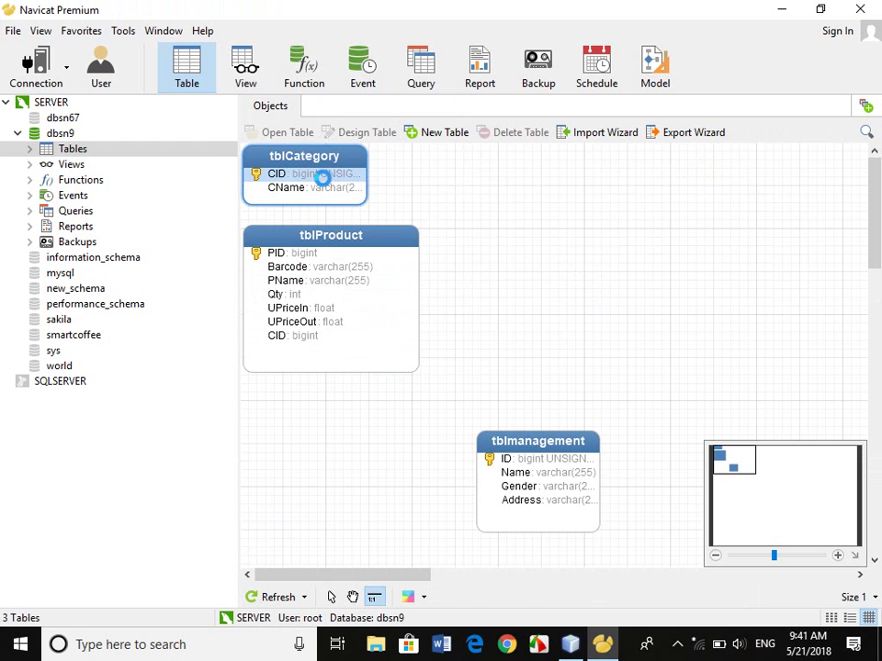
# Set the foreign key's delete and update rules to CASCADE and save it.
pyautogui.click(732, 196)
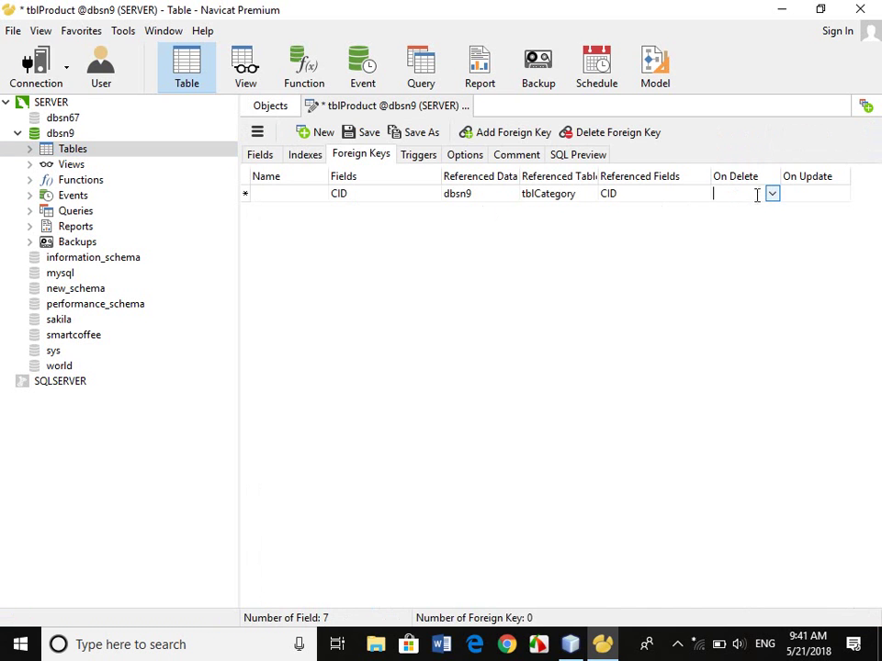
pyautogui.click(772, 192)
pyautogui.click(737, 245)
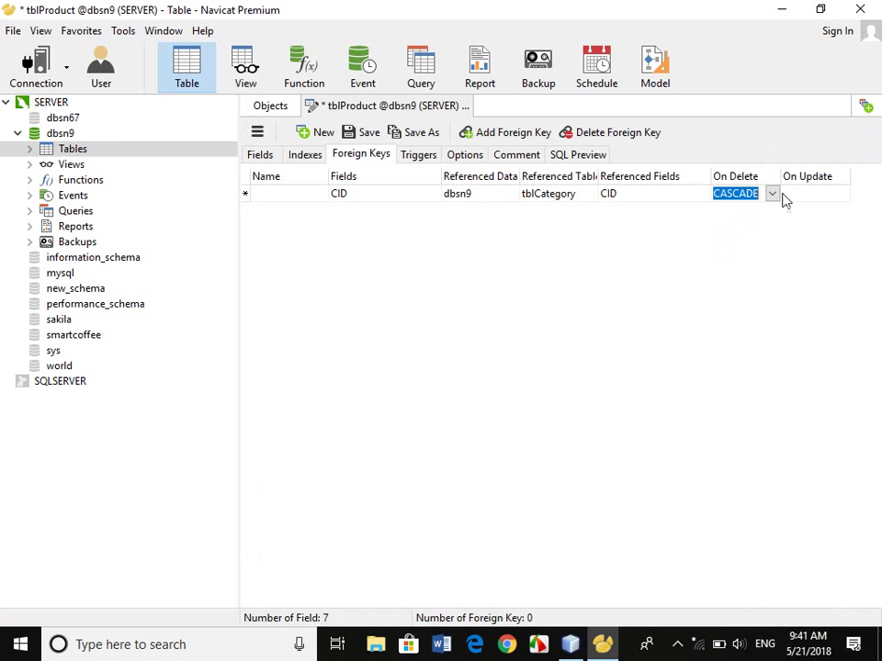
pyautogui.click(785, 194)
pyautogui.click(841, 194)
pyautogui.click(799, 247)
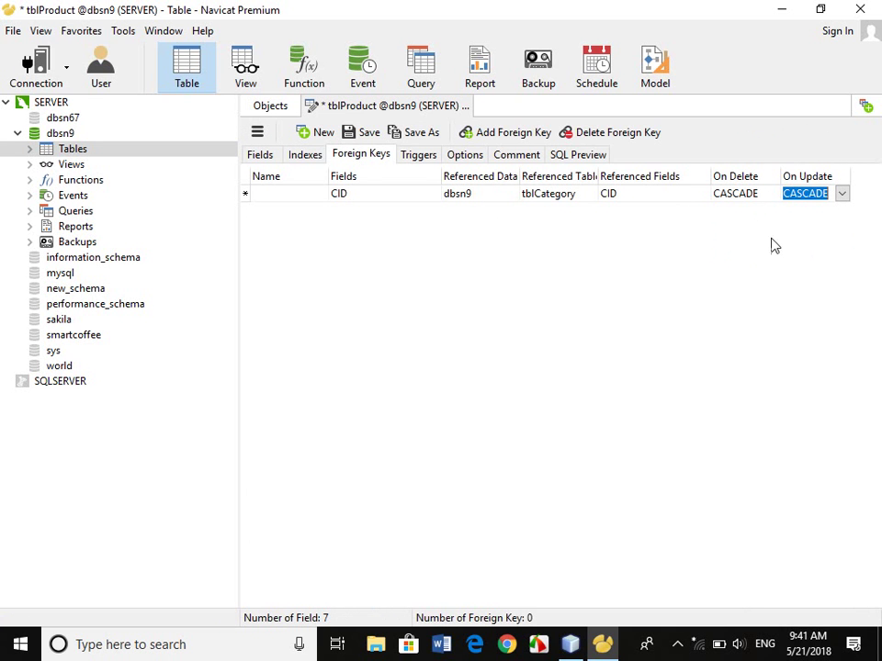
pyautogui.click(361, 133)
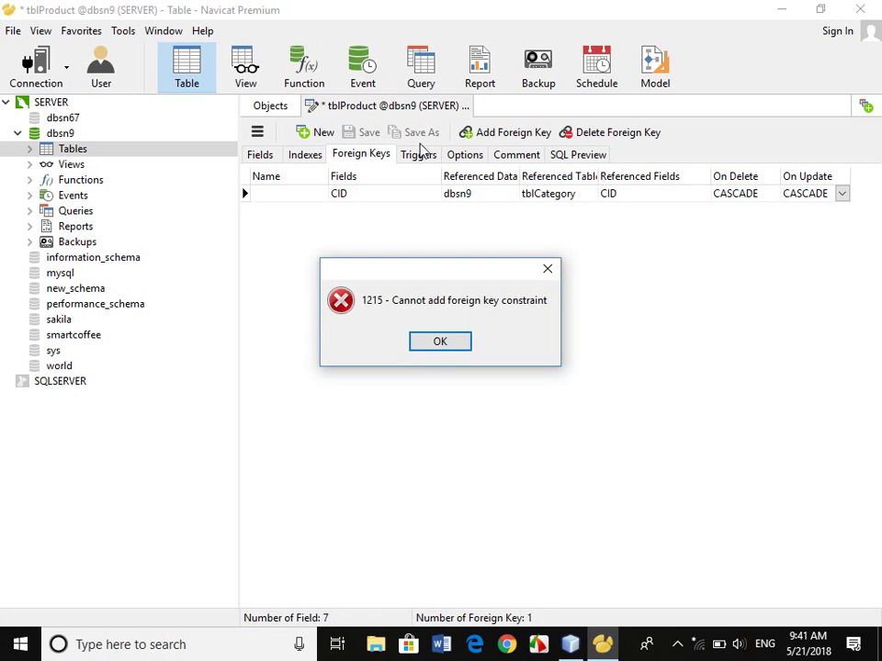
# Dismiss error 1215 and close the tblProduct design without saving the foreign key.
pyautogui.click(460, 345)
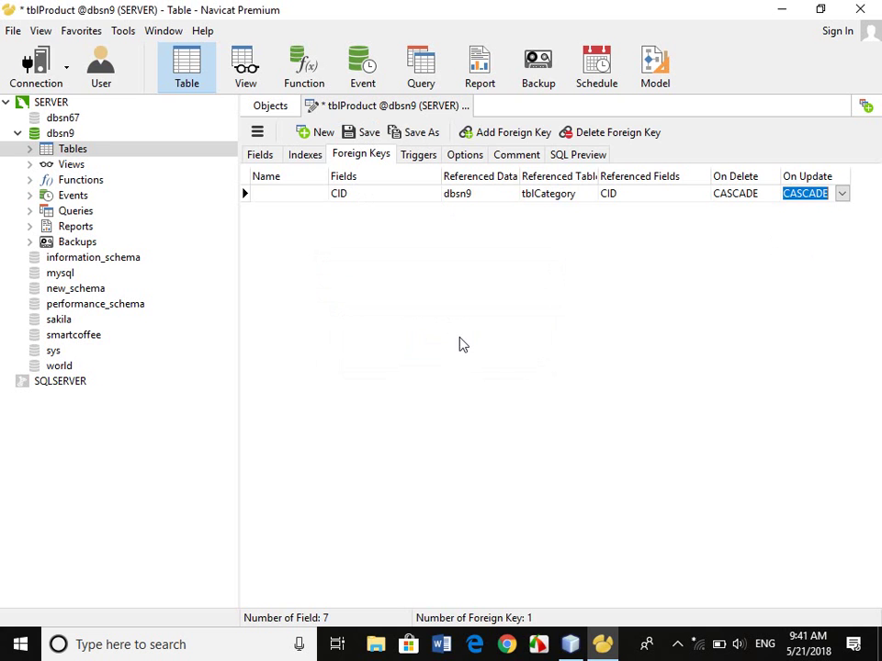
pyautogui.click(464, 106)
pyautogui.click(441, 342)
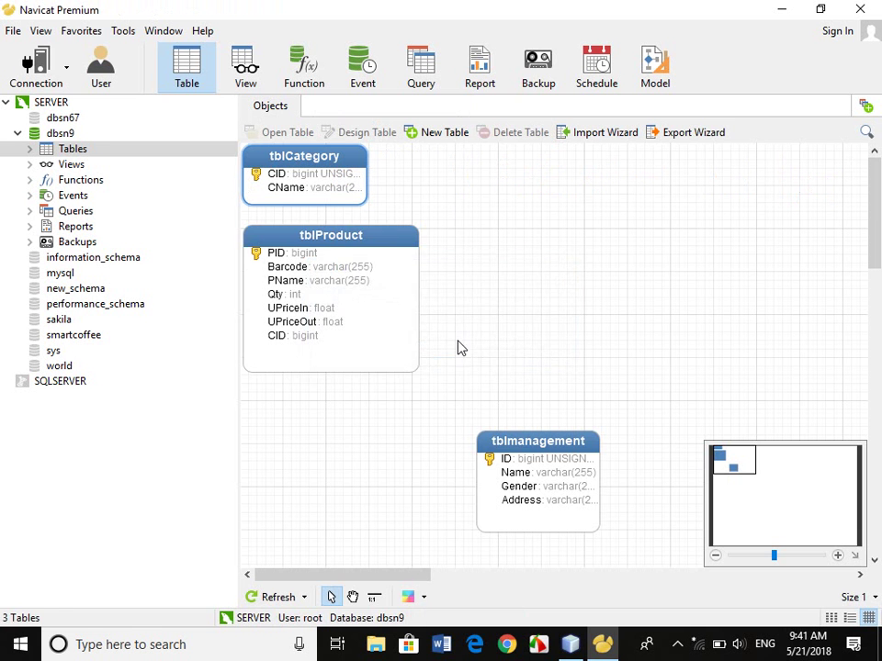
# In tblProduct's Design Table, tick Unsigned for the CID field and save the table.
pyautogui.rightClick(346, 310)
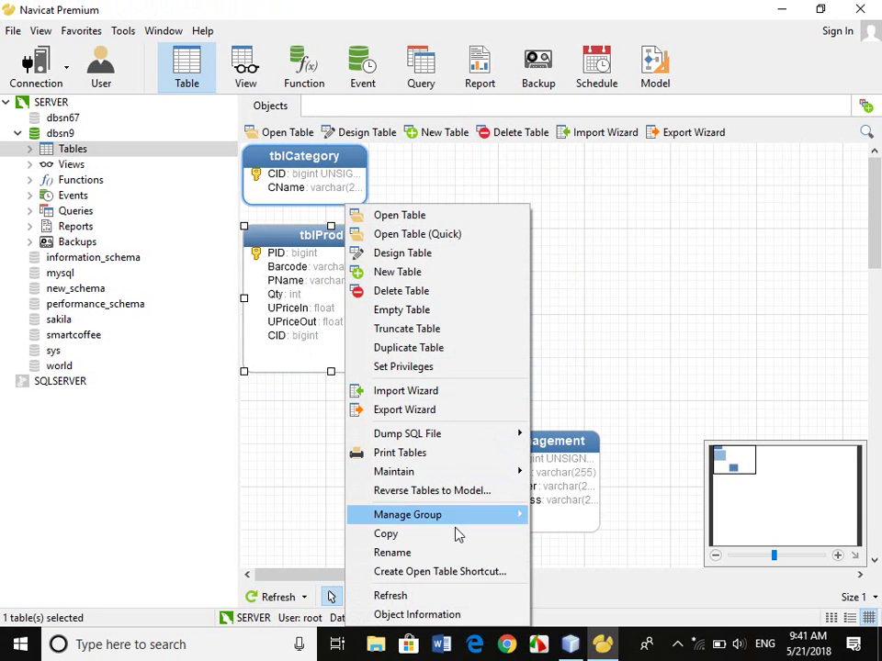
pyautogui.click(468, 257)
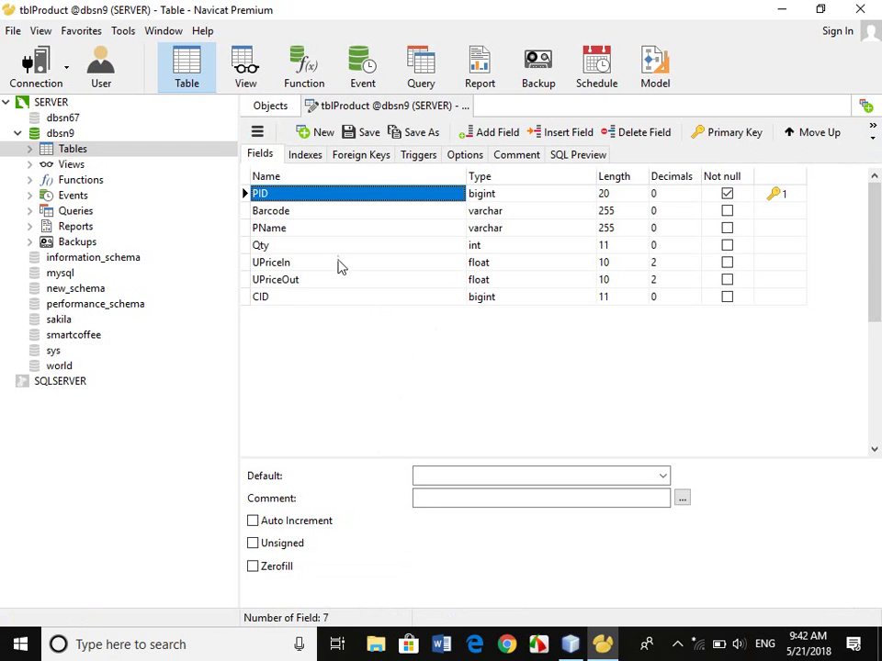
pyautogui.click(296, 299)
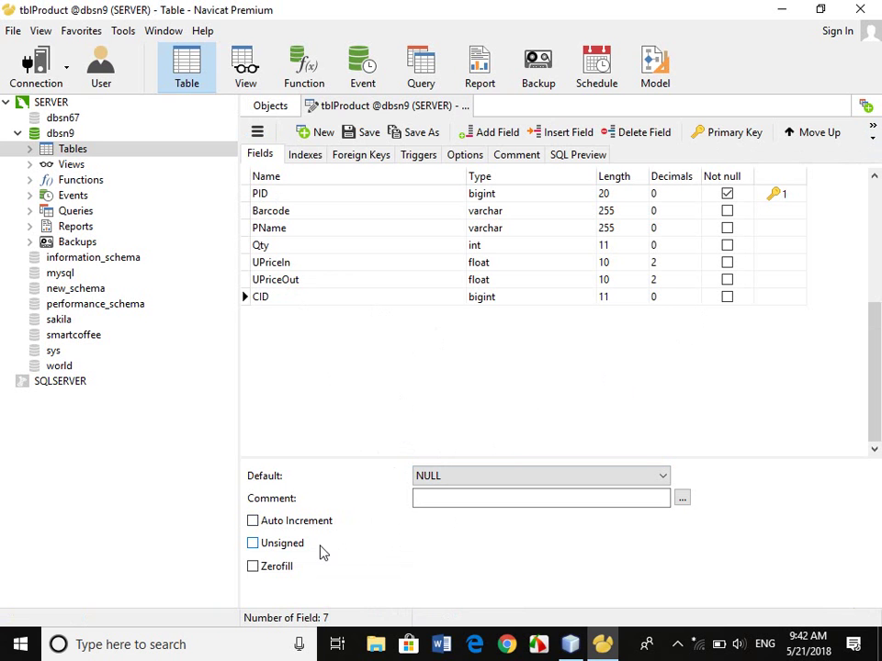
pyautogui.click(253, 544)
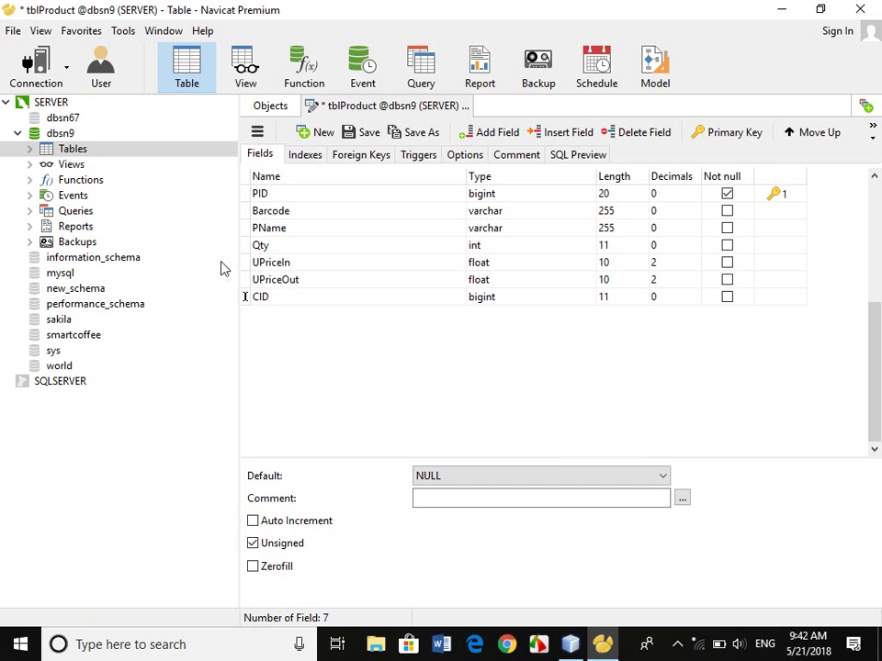
pyautogui.click(465, 107)
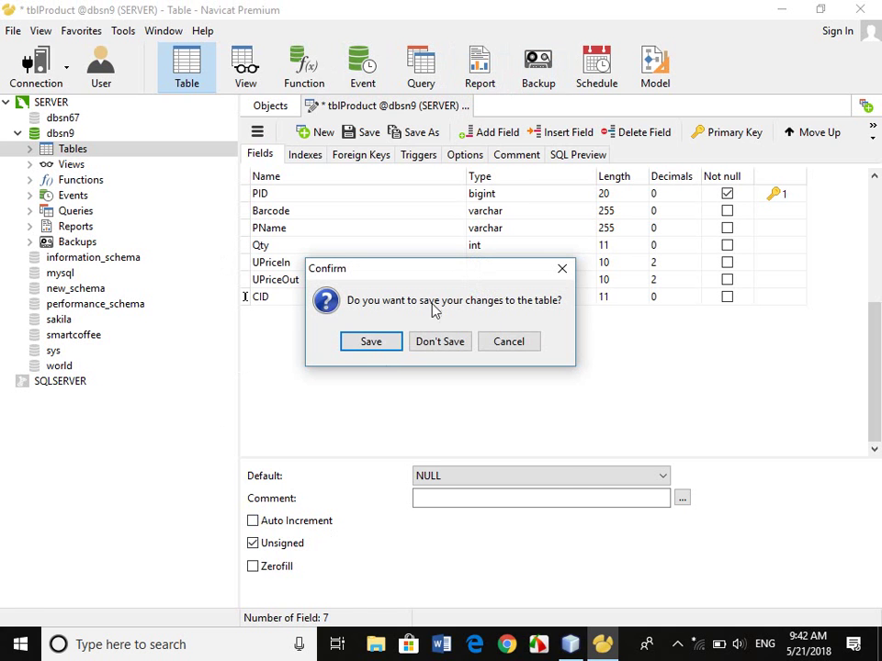
pyautogui.click(373, 346)
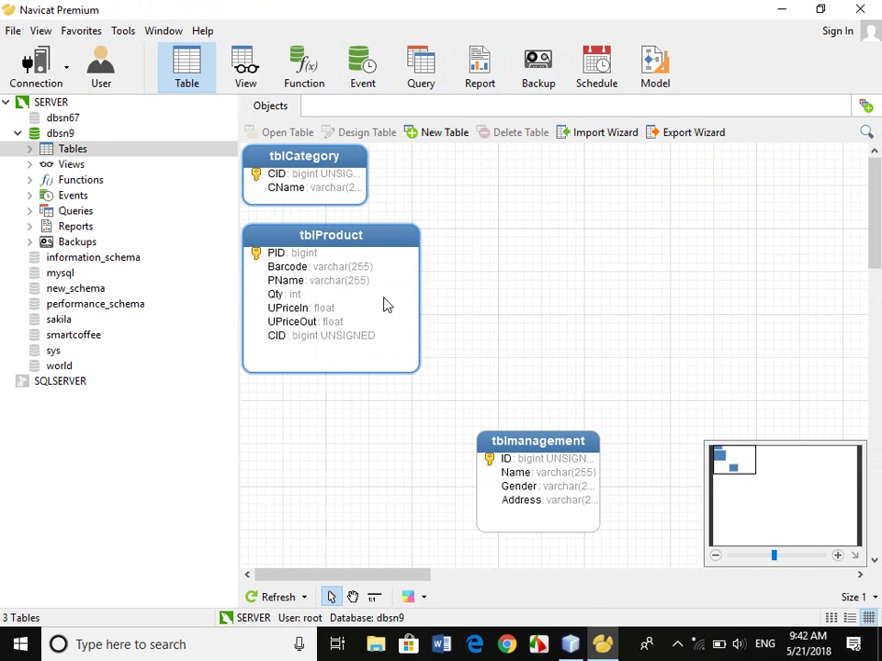
# Link tblProduct's CID to tblCategory's CID with CASCADE delete and update rules, and save.
pyautogui.click(374, 597)
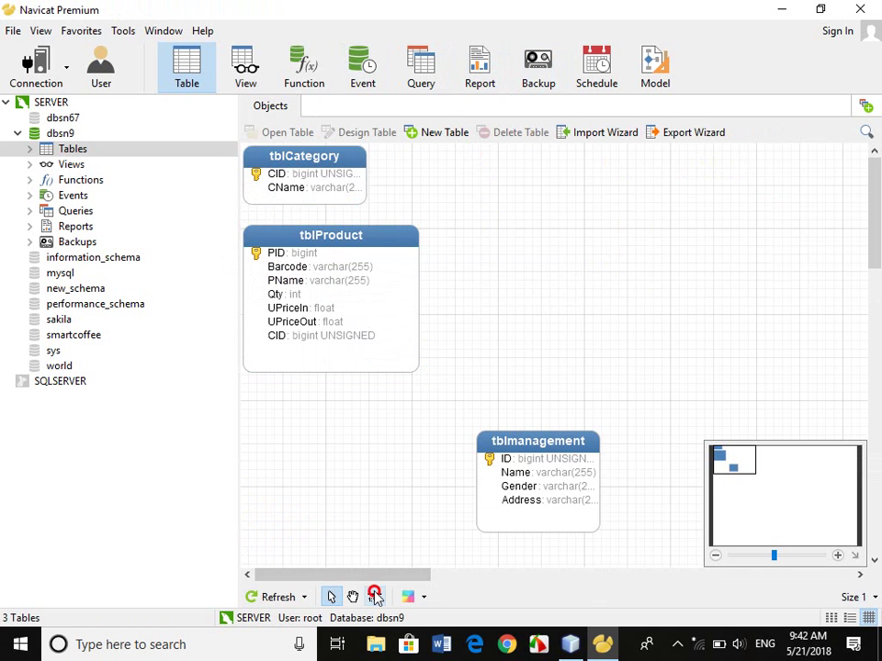
pyautogui.moveTo(322, 338); pyautogui.dragTo(318, 178)
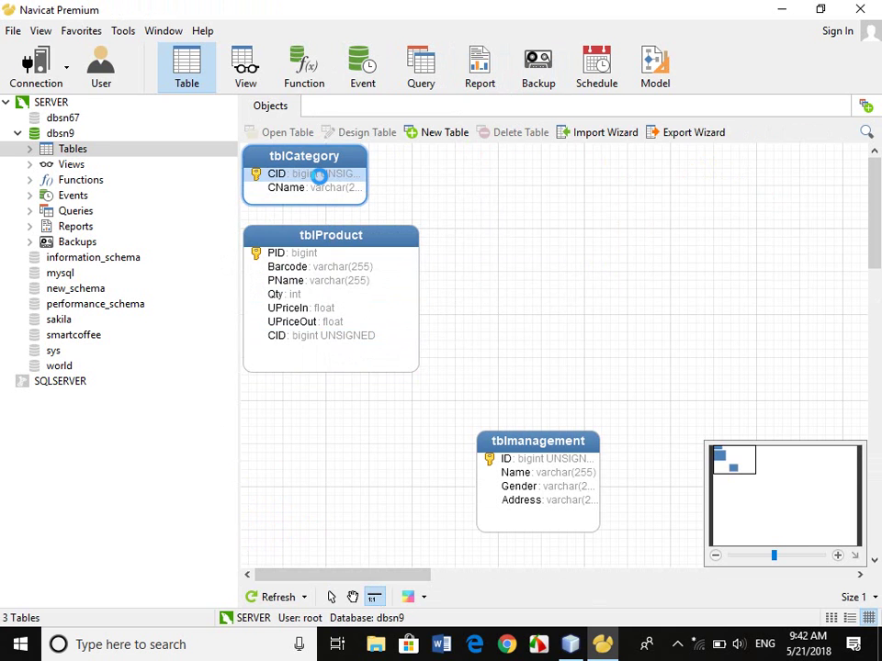
pyautogui.click(754, 194)
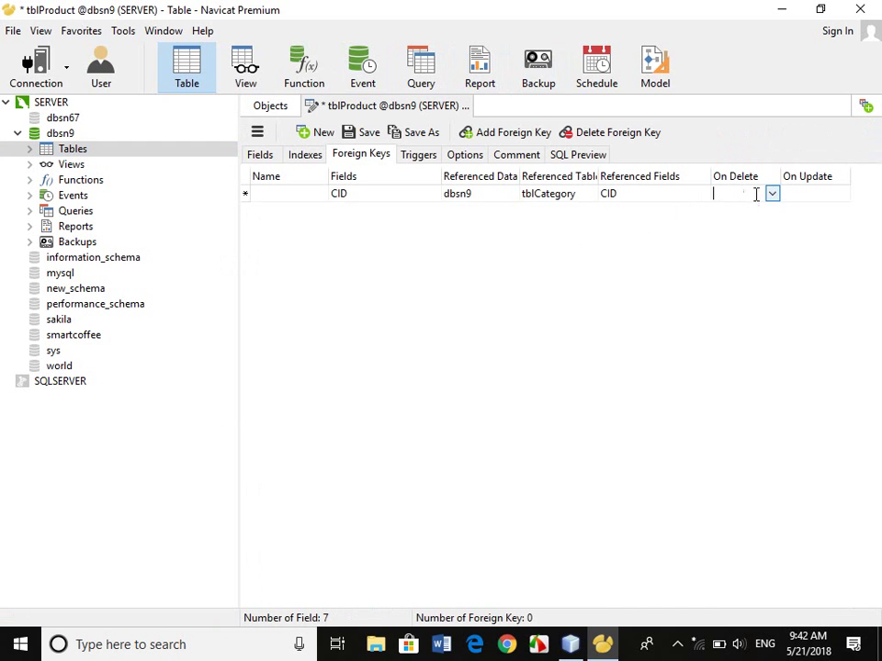
pyautogui.click(771, 195)
pyautogui.click(735, 246)
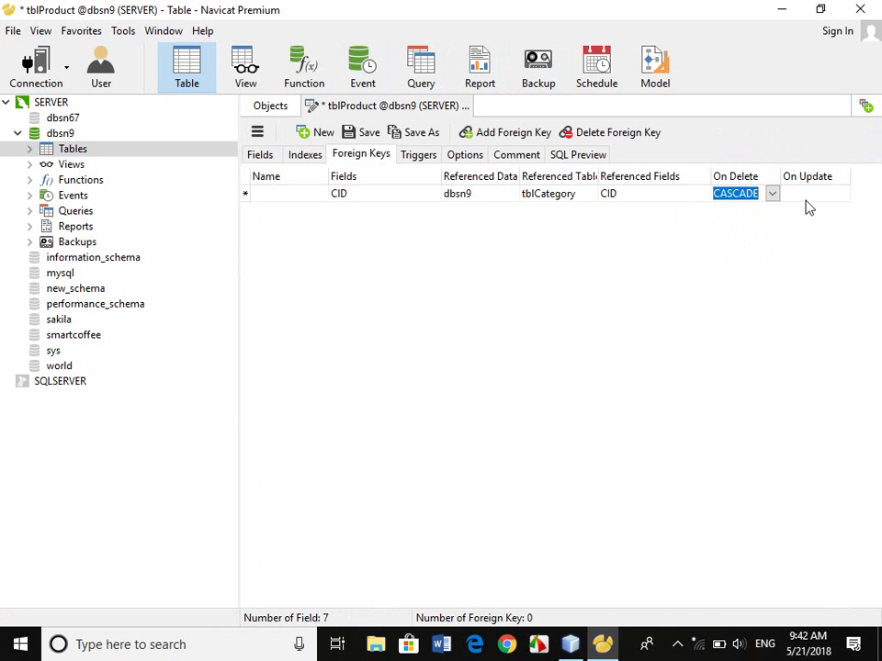
pyautogui.click(836, 195)
pyautogui.click(840, 194)
pyautogui.click(808, 247)
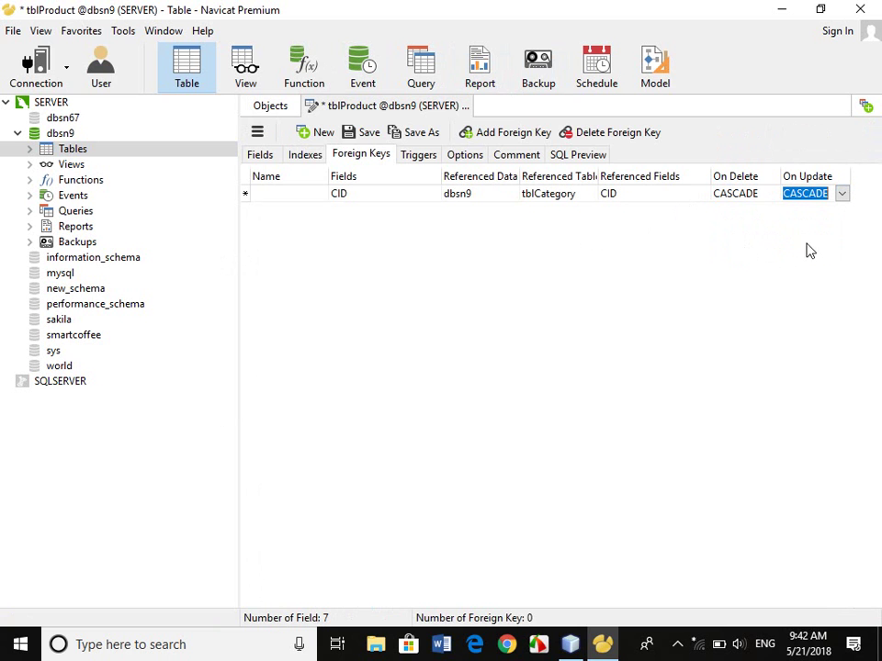
pyautogui.click(364, 134)
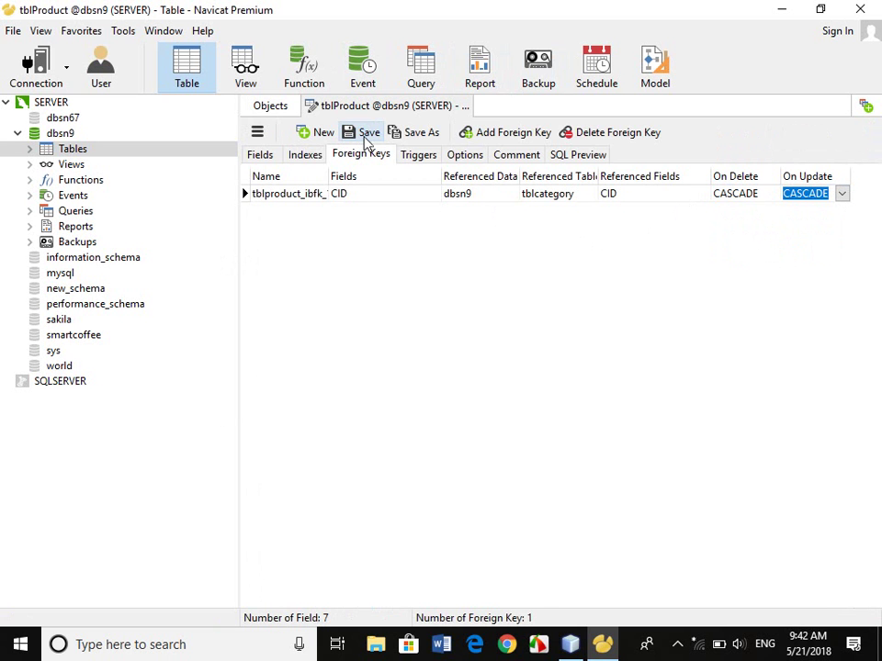
# Close the tblProduct design, then close and reopen dbsn9 to reload the diagram.
pyautogui.click(466, 106)
pyautogui.moveTo(370, 244); pyautogui.dragTo(547, 198)
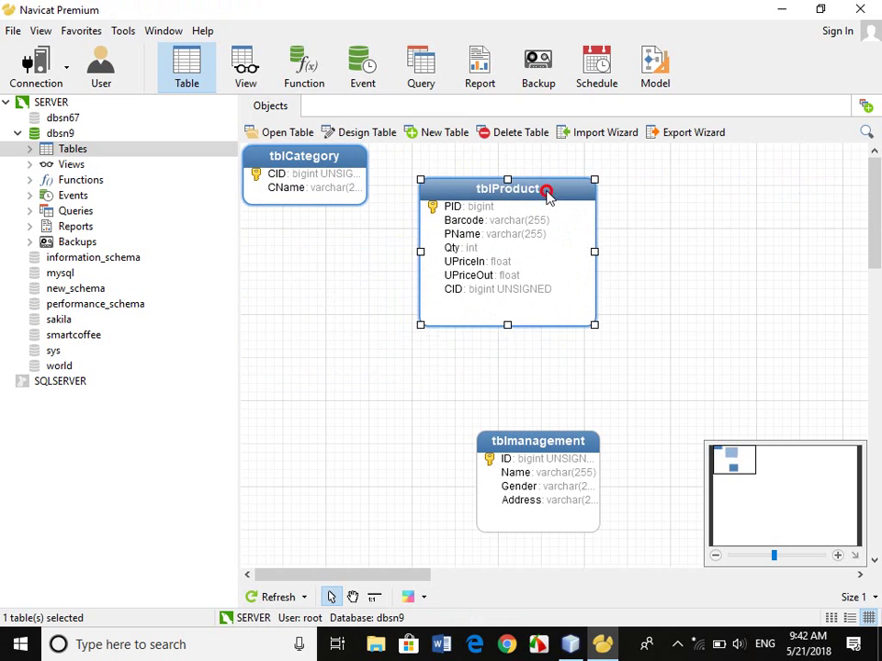
pyautogui.click(67, 134)
pyautogui.rightClick(71, 136)
pyautogui.click(119, 170)
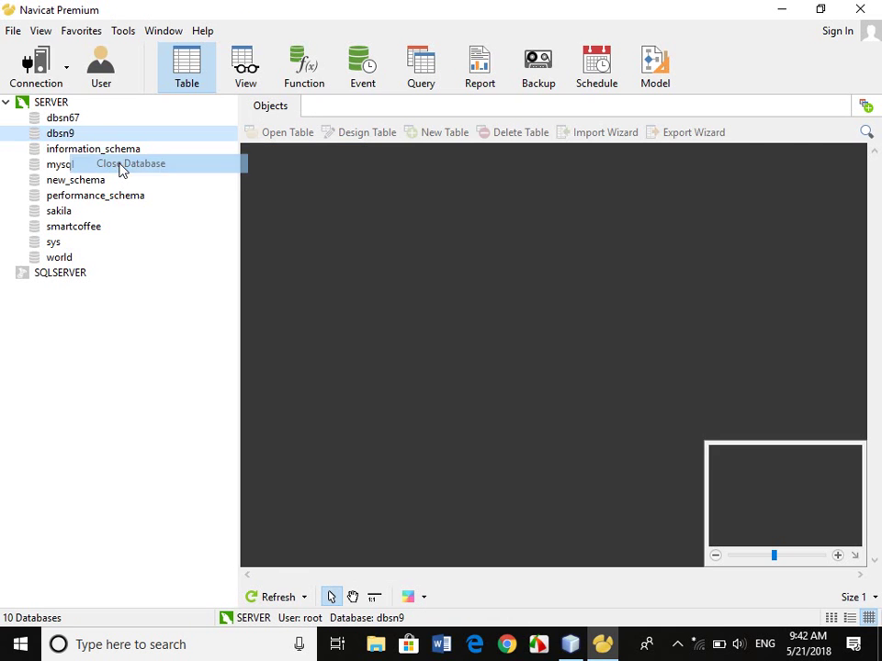
pyautogui.doubleClick(72, 132)
# Place tblproduct below-right of tblcategory and move tblmanagement to the right edge.
pyautogui.moveTo(301, 190); pyautogui.dragTo(572, 200)
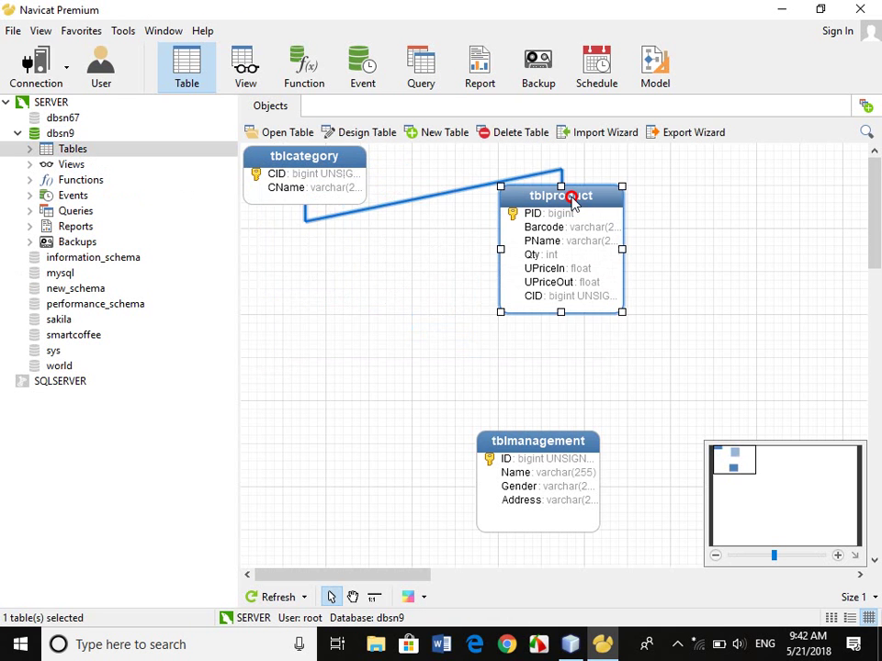
pyautogui.click(443, 203)
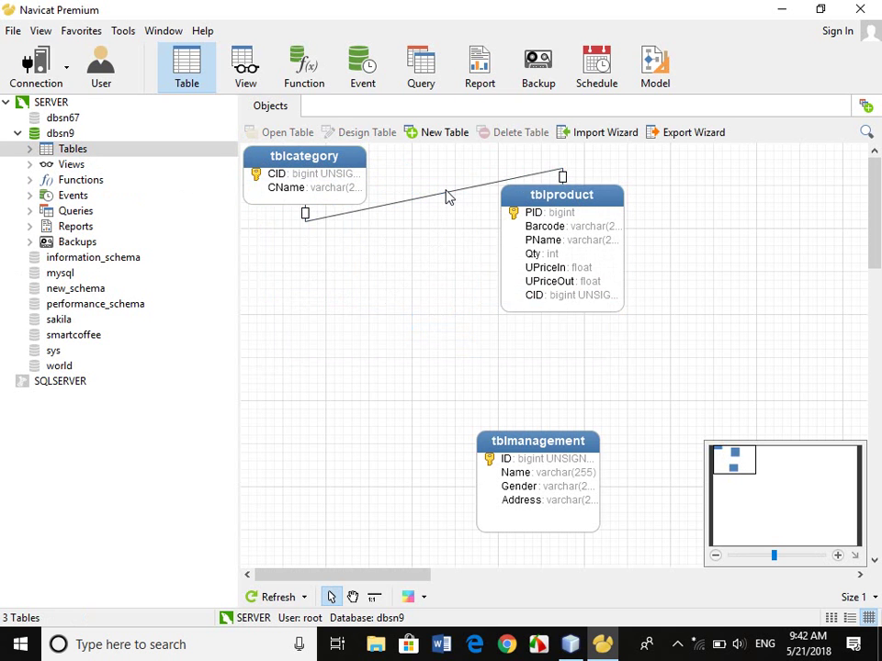
pyautogui.moveTo(544, 199); pyautogui.dragTo(437, 252)
pyautogui.moveTo(557, 457); pyautogui.dragTo(843, 402)
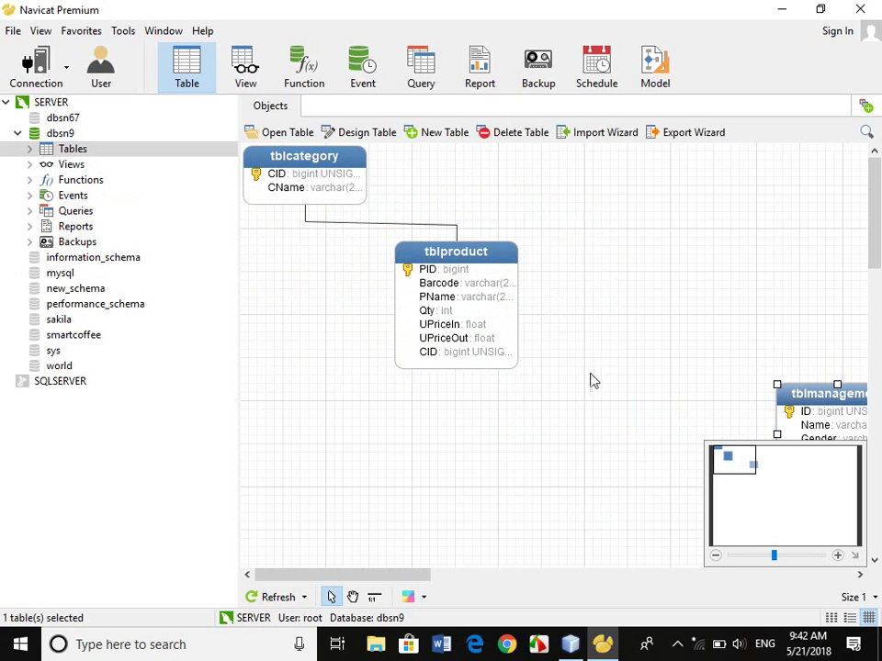
pyautogui.click(461, 265)
pyautogui.moveTo(460, 257); pyautogui.dragTo(467, 250)
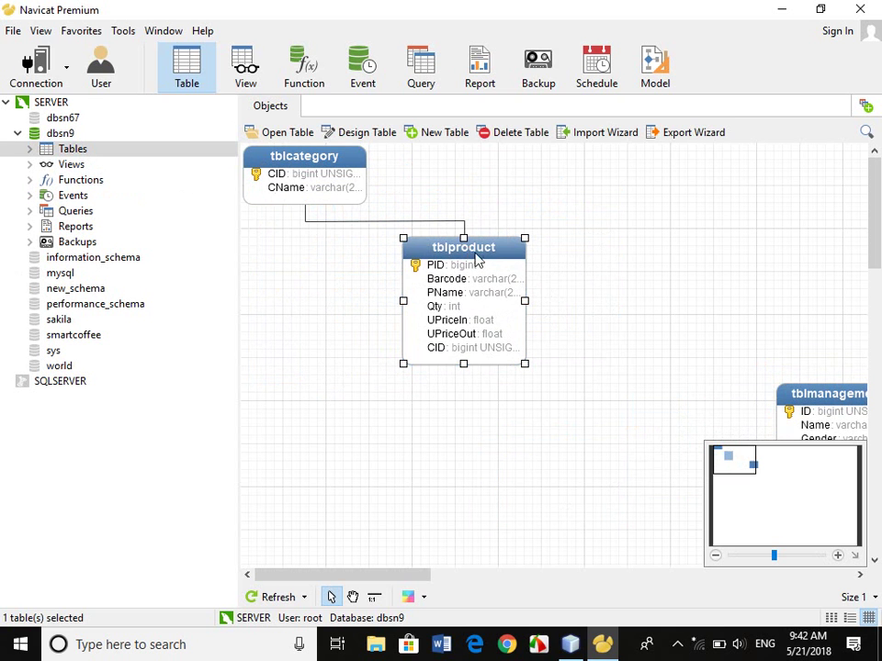
# Create a new dbsn9 table with OrdID as a bigint primary key, then name the next field.
pyautogui.rightClick(319, 318)
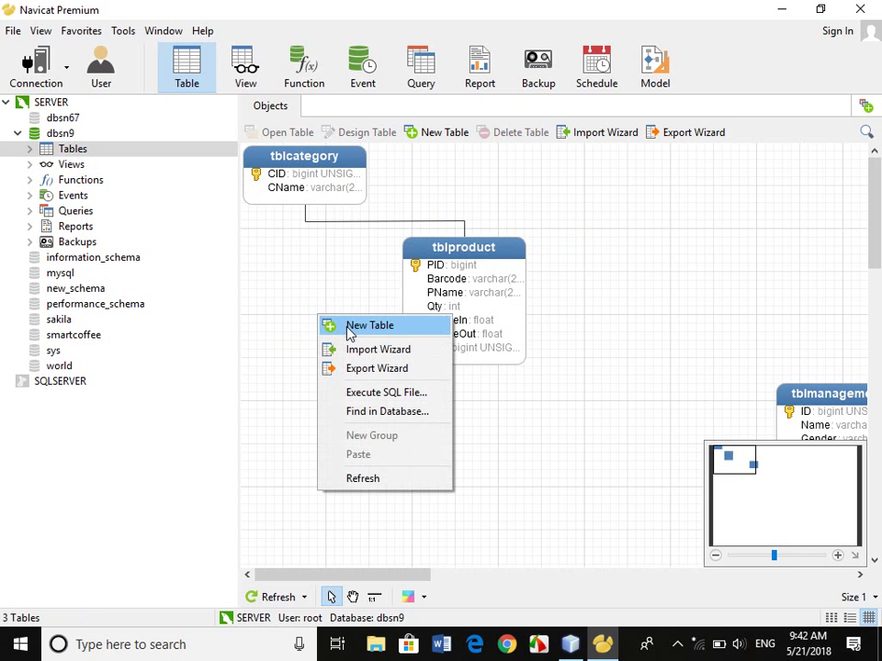
pyautogui.click(350, 332)
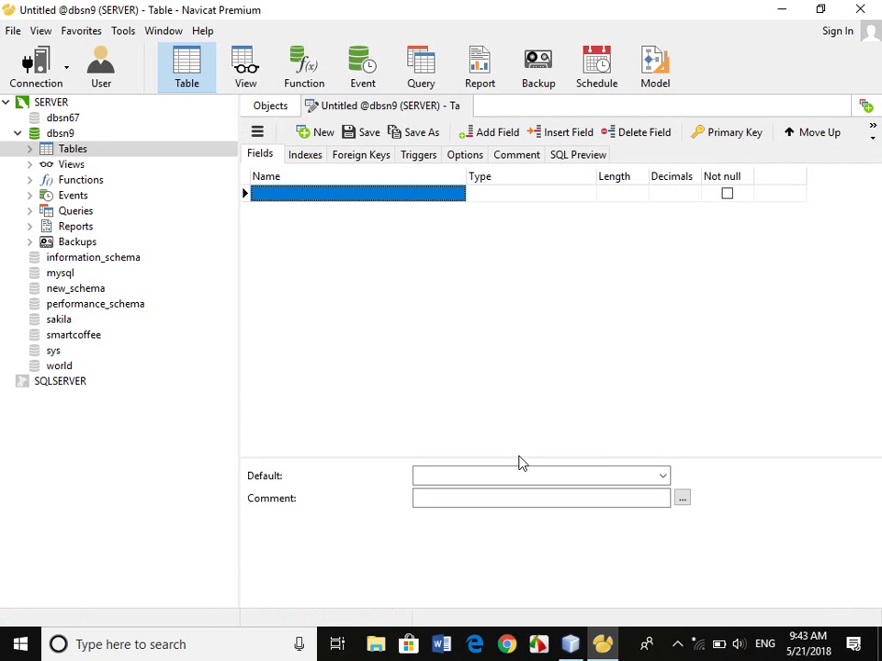
pyautogui.write('P')
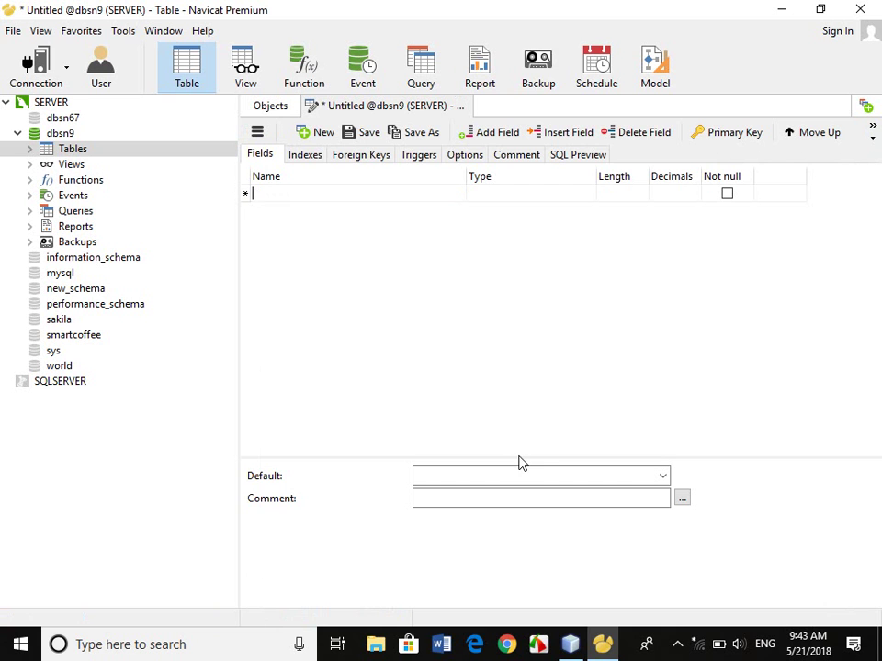
pyautogui.write('OrdID')
pyautogui.press('Tab')
pyautogui.write('bi')
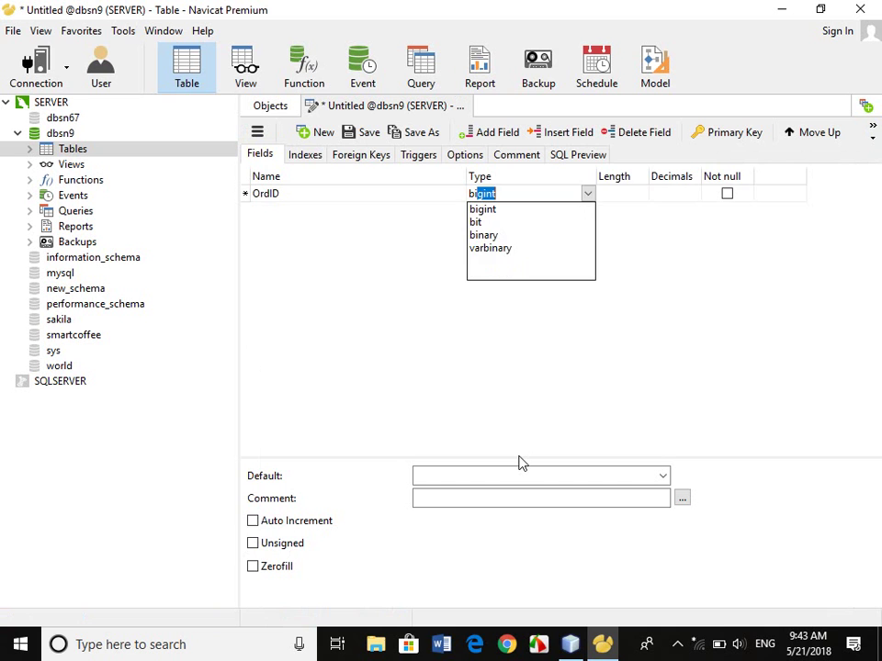
pyautogui.press('Tab')
pyautogui.press('Tab')
pyautogui.press('Tab')
pyautogui.press('Tab')
pyautogui.press('space')
pyautogui.press('Tab')
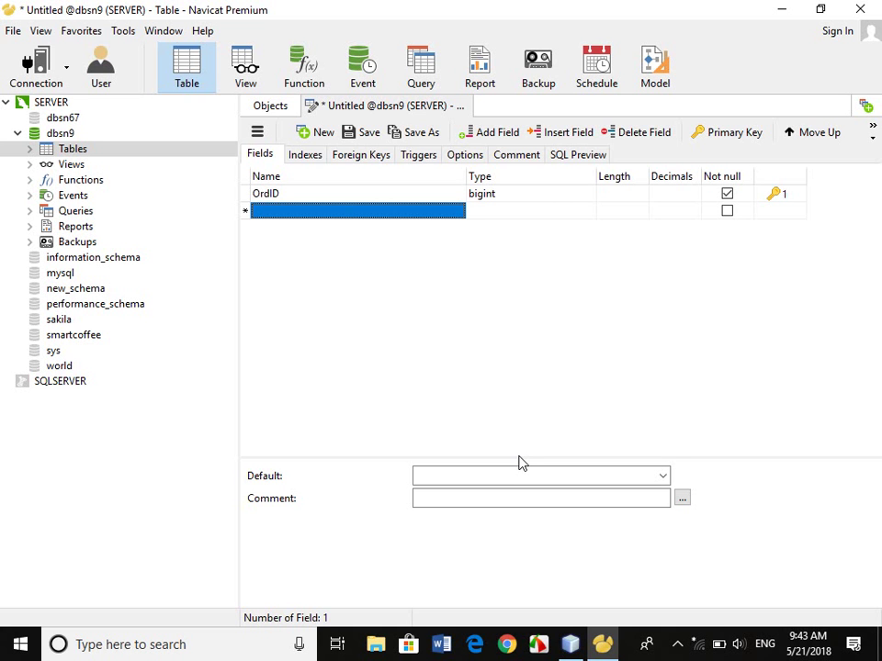
pyautogui.write('DOr')
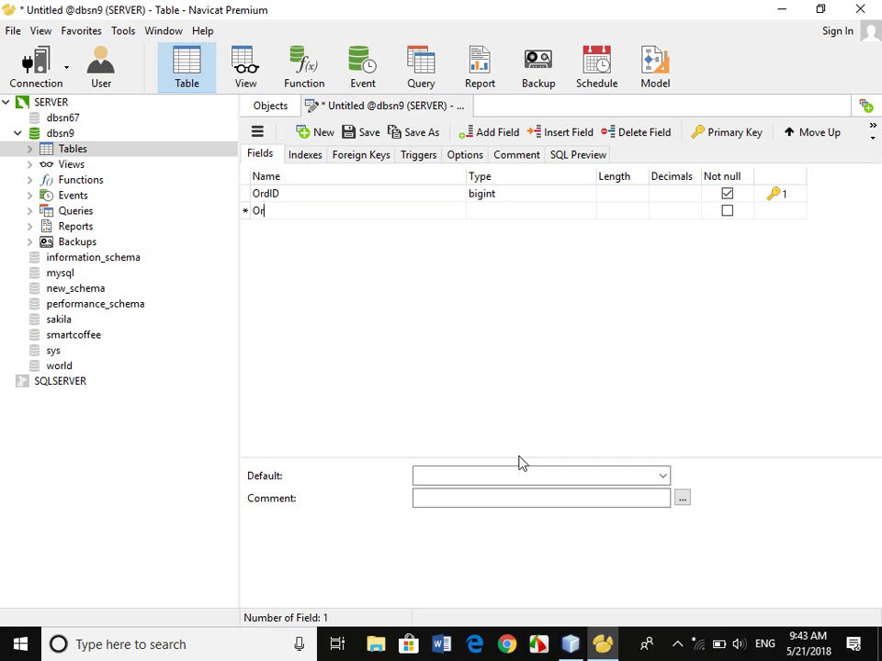
pyautogui.write('dDate')
# Give the OrdDate field the type date and add a new field row.
pyautogui.press('Tab')
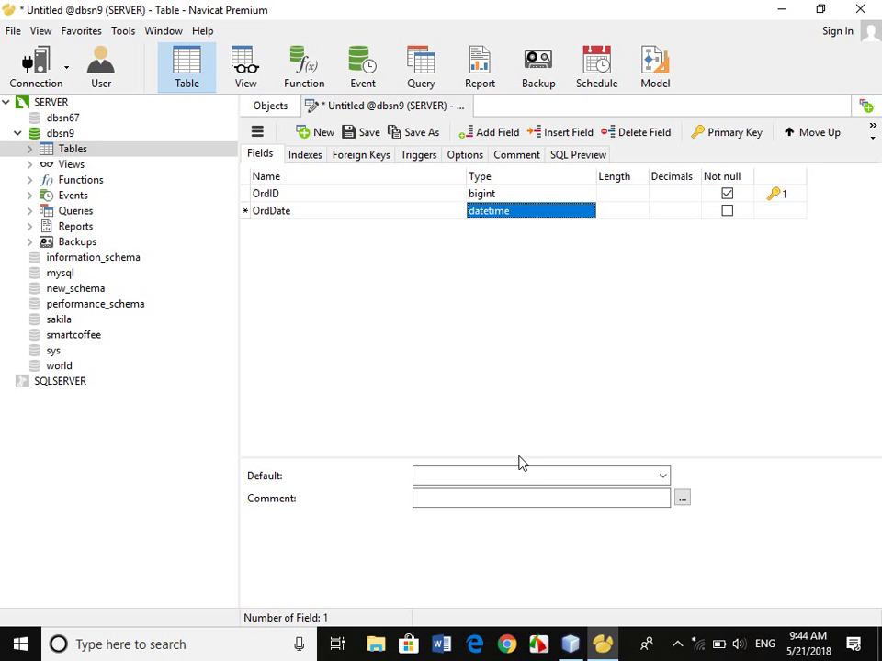
pyautogui.write('date')
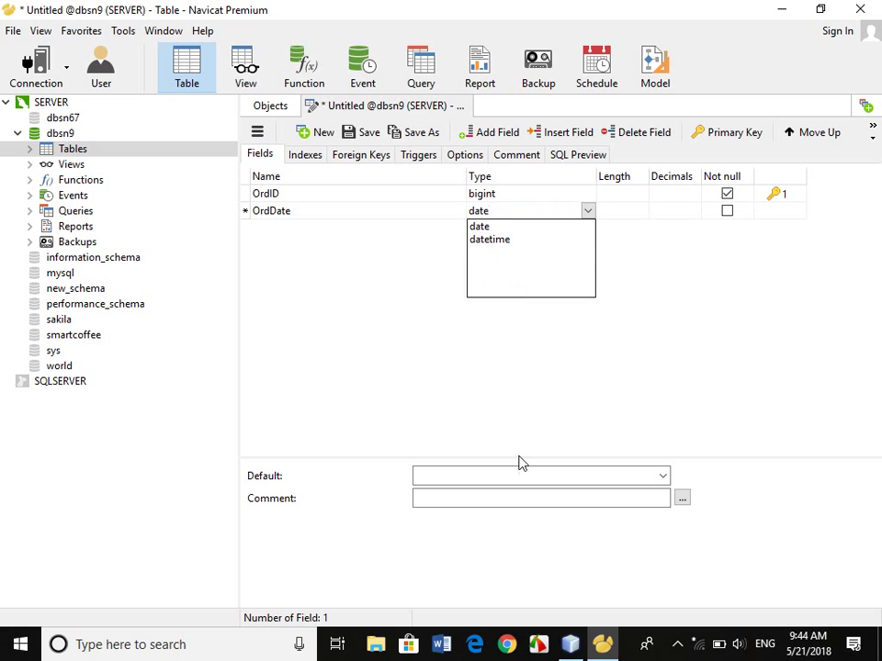
pyautogui.press('Return')
pyautogui.press('Tab')
pyautogui.press('Tab')
pyautogui.press('Tab')
pyautogui.press('Tab')
pyautogui.press('Tab')
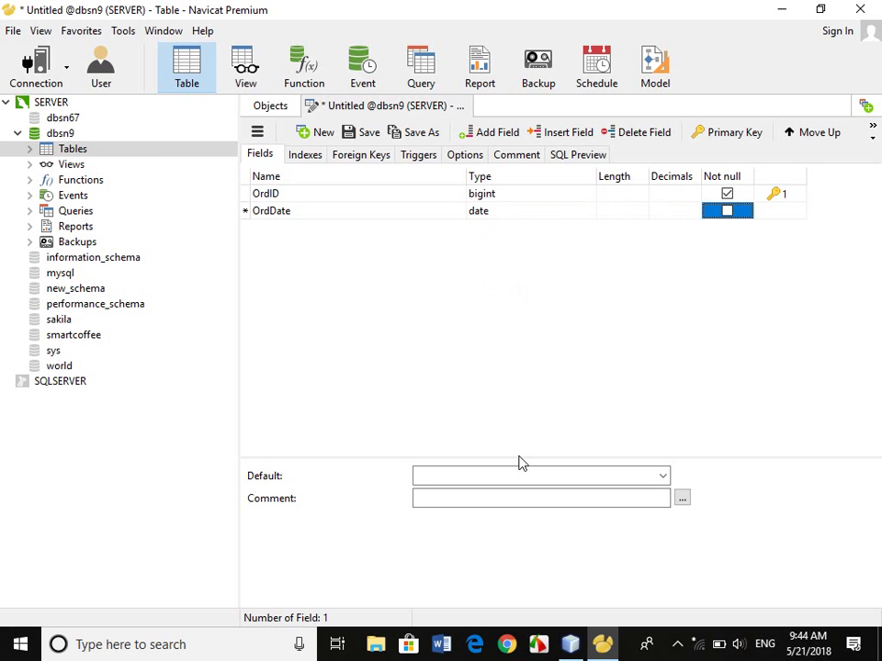
# Add an OrdTime field of type time.
pyautogui.write('Ord')
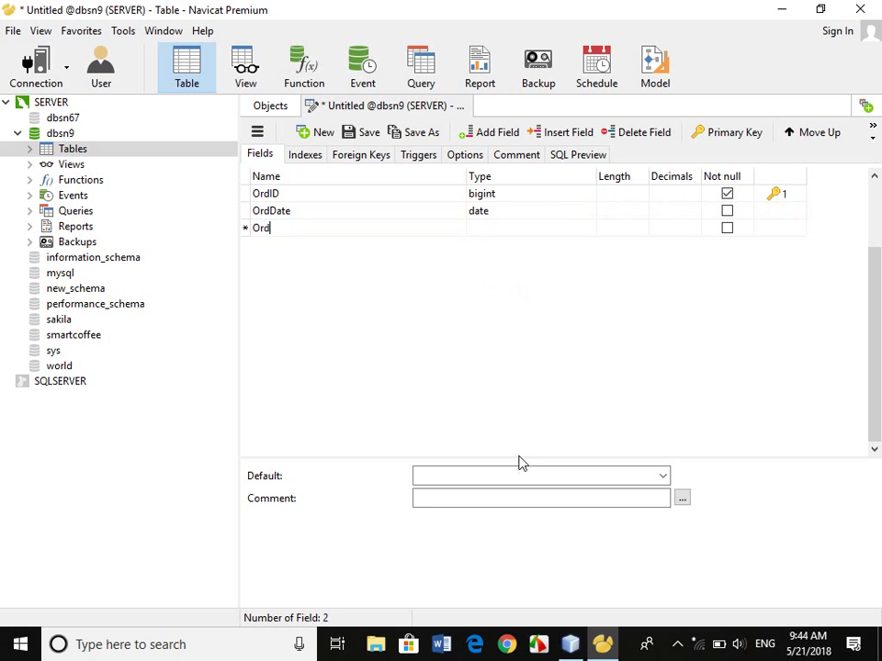
pyautogui.write('Time')
pyautogui.press('Tab')
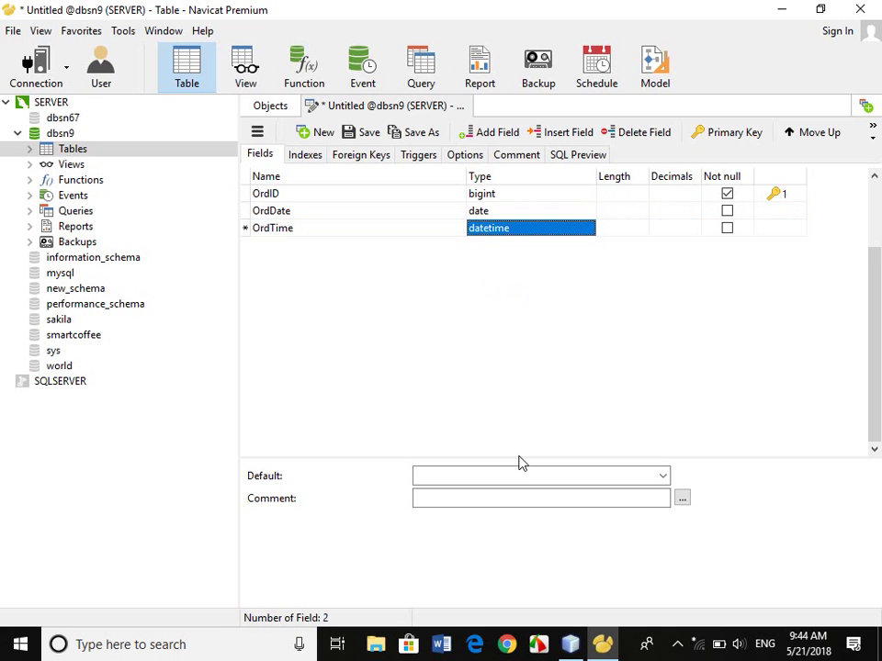
pyautogui.write('ti')
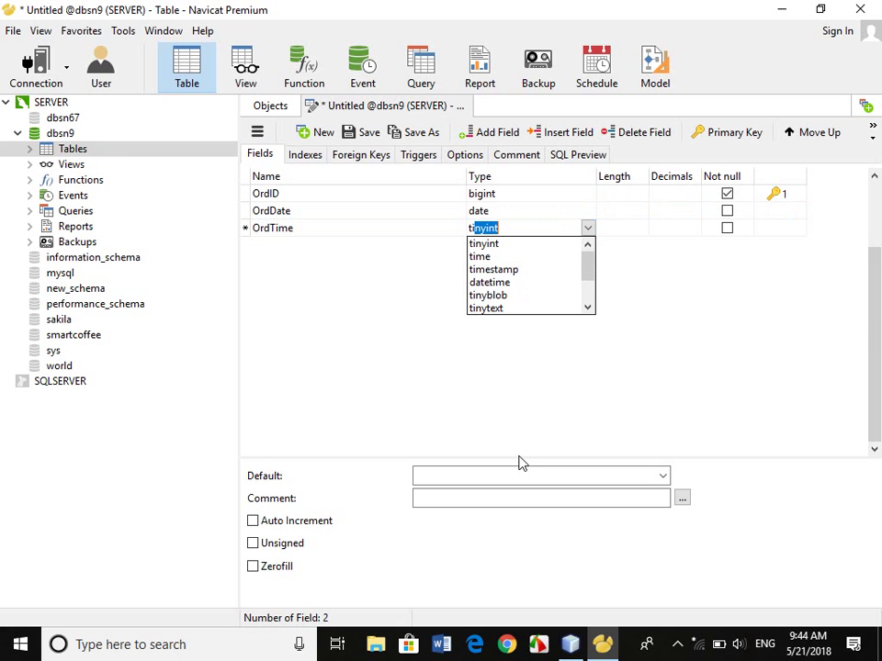
pyautogui.write('me')
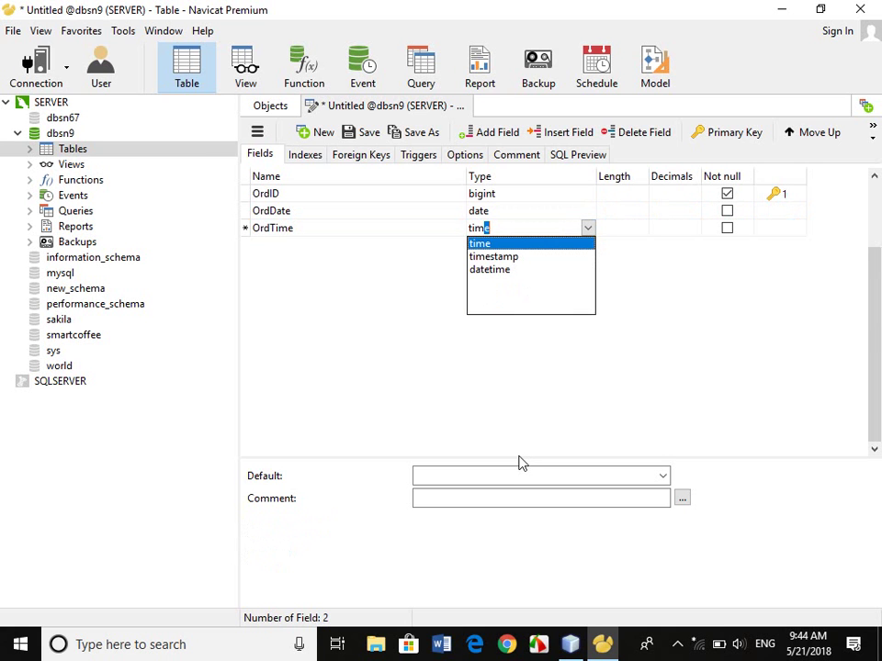
pyautogui.press('Return')
pyautogui.press('Tab')
pyautogui.press('Tab')
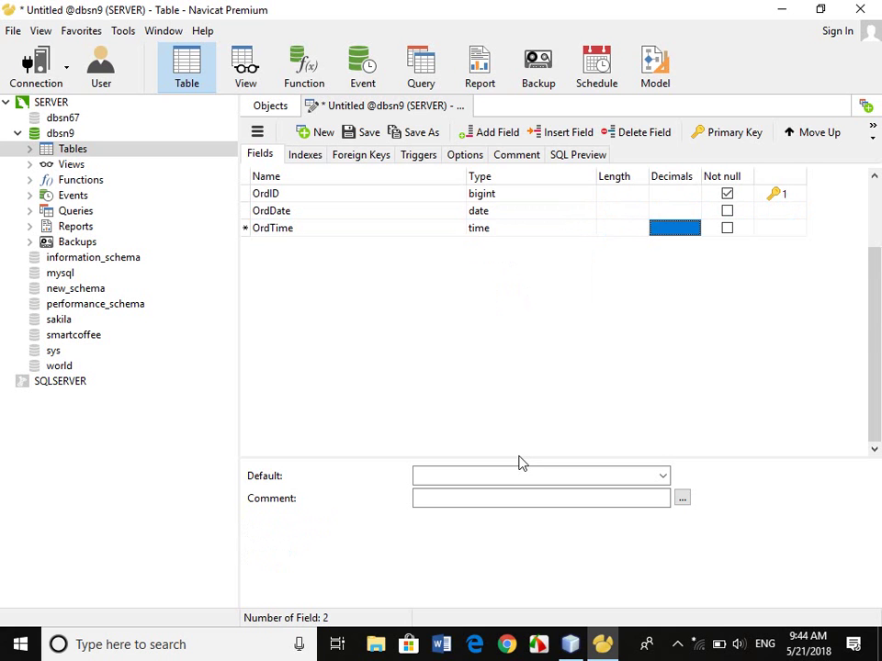
pyautogui.press('Tab')
pyautogui.press('Tab')
pyautogui.press('Tab')
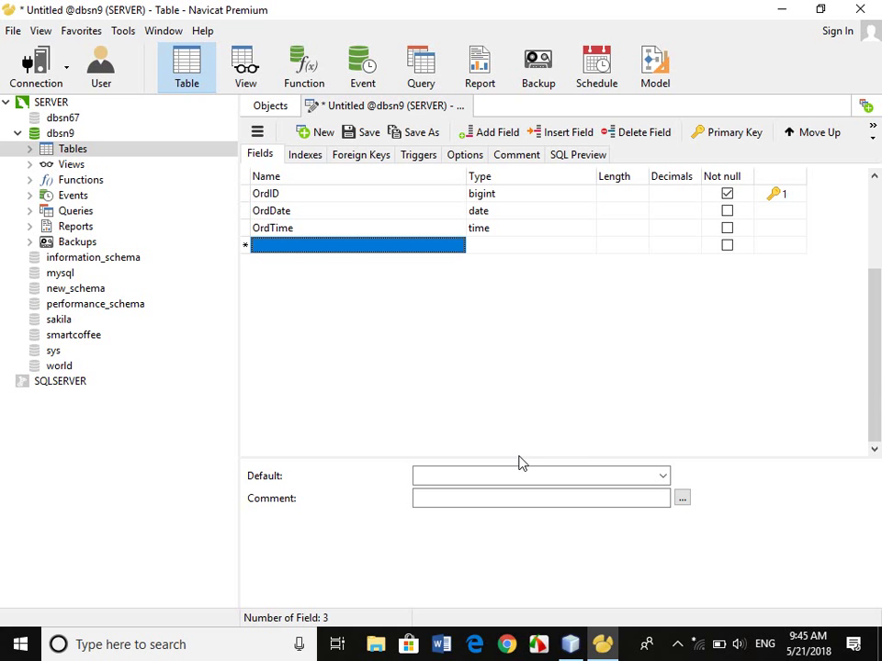
# Add a User field as varchar 255.
pyautogui.write('us')
pyautogui.press('BackSpace')
pyautogui.press('BackSpace')
pyautogui.write('Us')
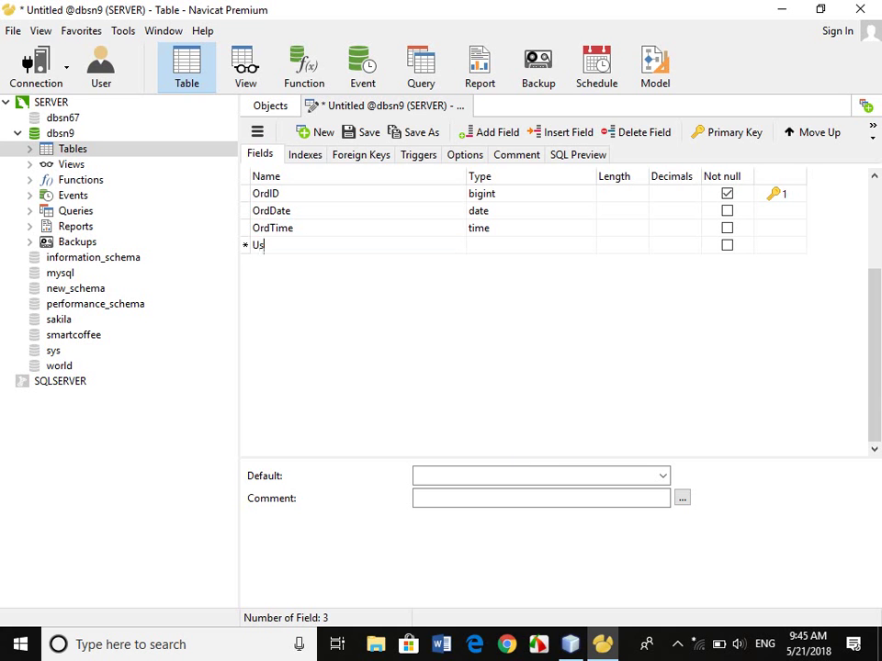
pyautogui.write('er')
pyautogui.press('Tab')
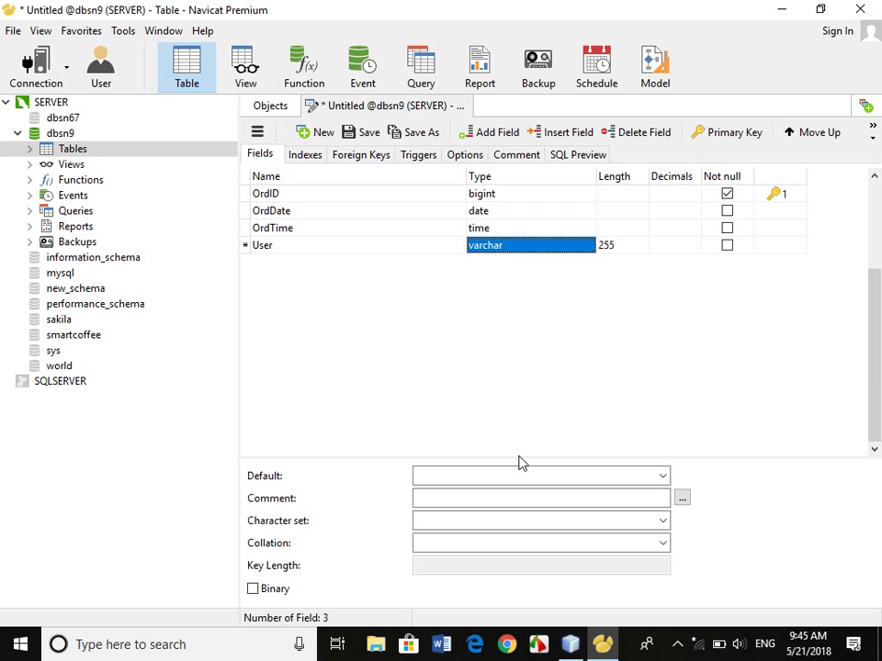
pyautogui.press('Tab')
pyautogui.press('Tab')
pyautogui.press('Tab')
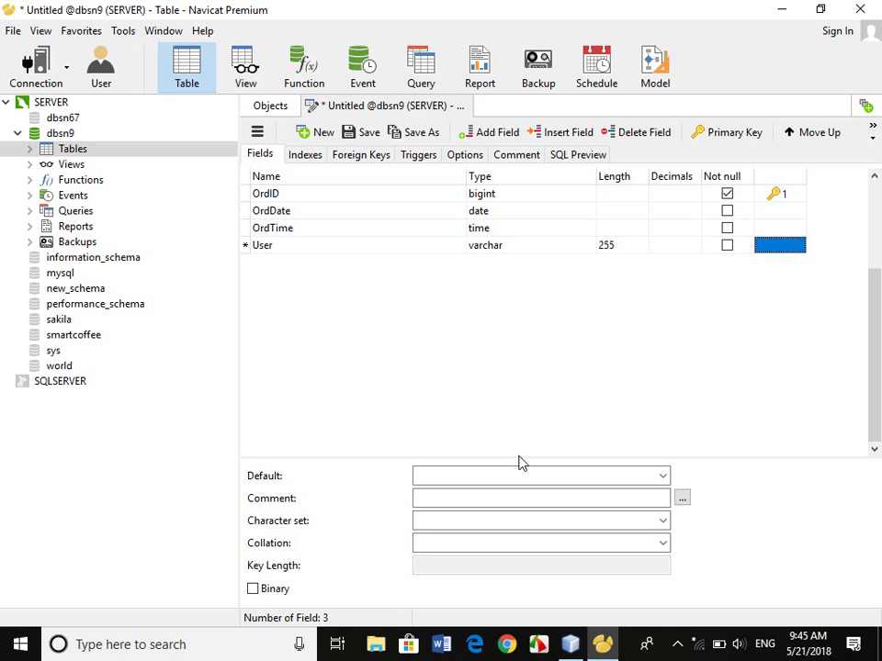
pyautogui.press('Tab')
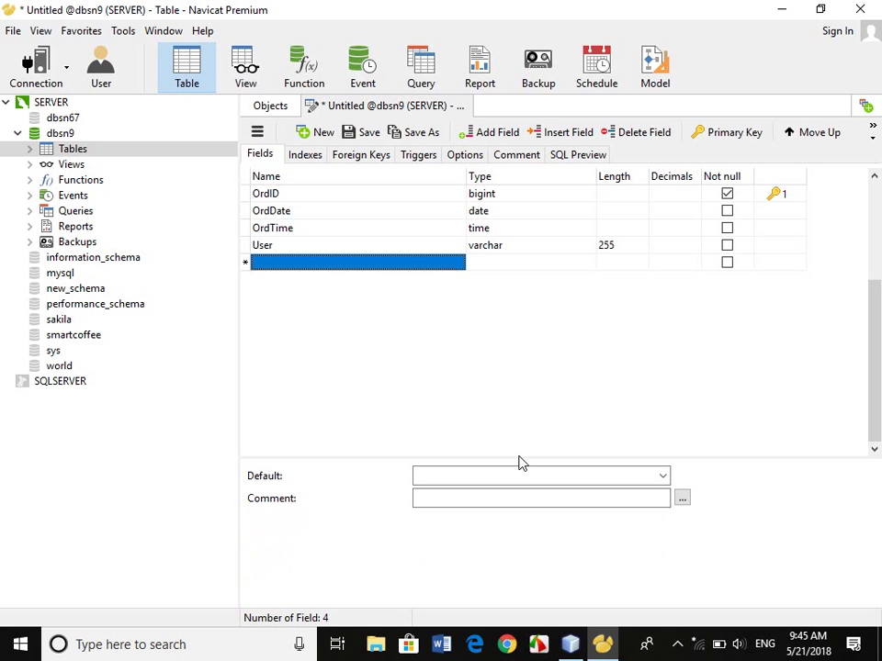
# Add a Discount field of type float with length 10 and 2 decimals.
pyautogui.write('Discount')
pyautogui.press('Tab')
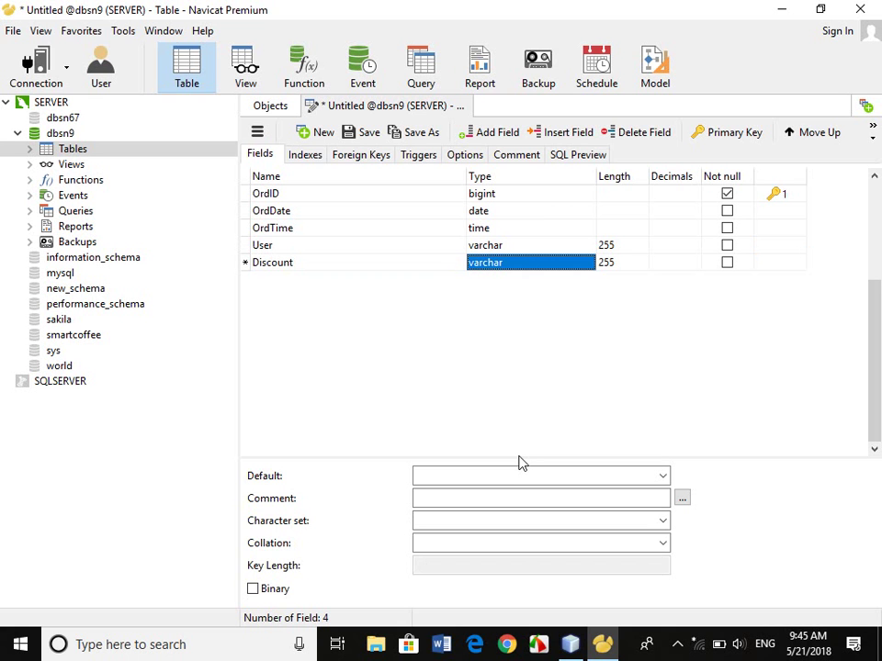
pyautogui.write('float')
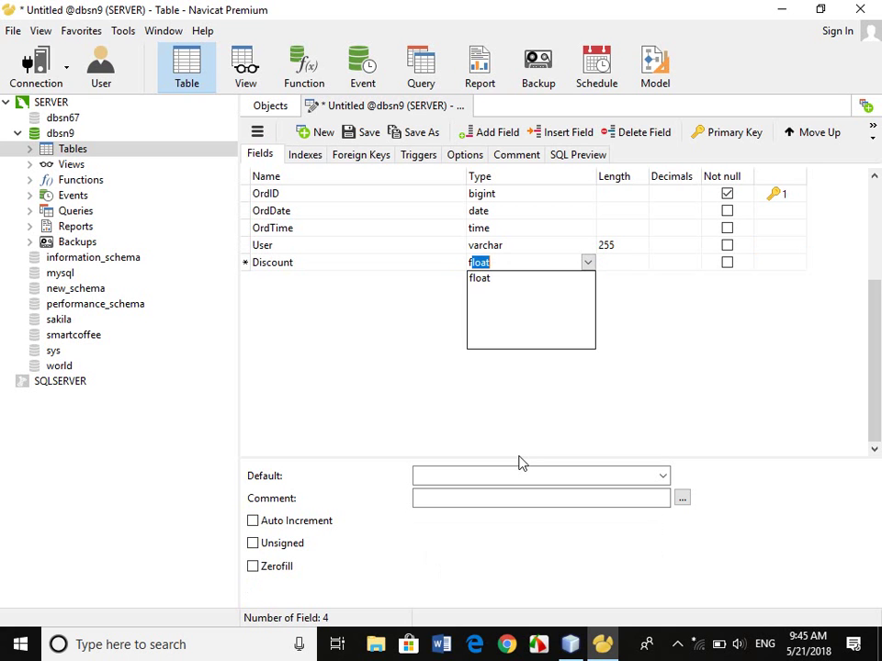
pyautogui.press('Return')
pyautogui.press('Tab')
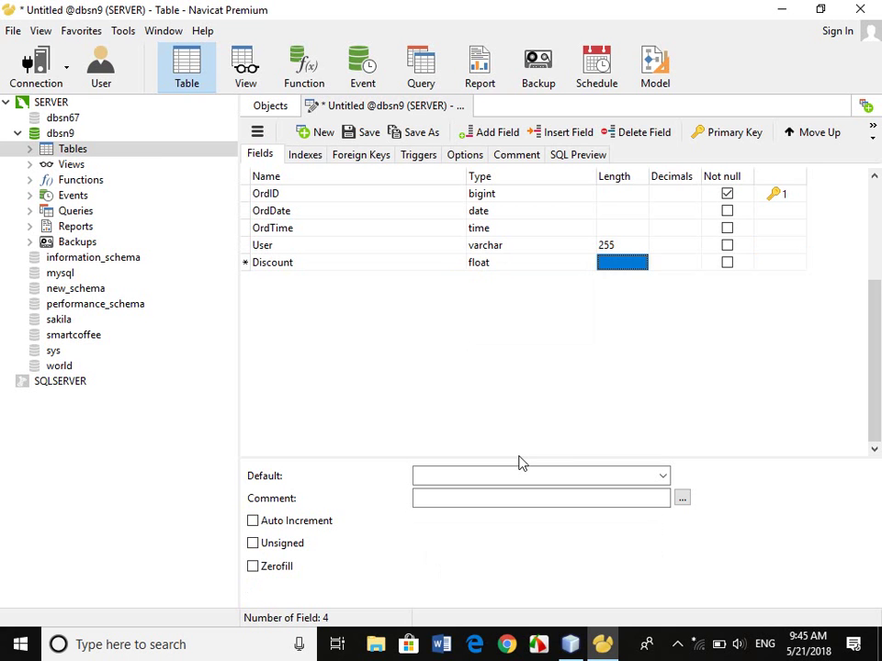
pyautogui.write('10')
pyautogui.press('Tab')
pyautogui.write('2')
pyautogui.press('Return')
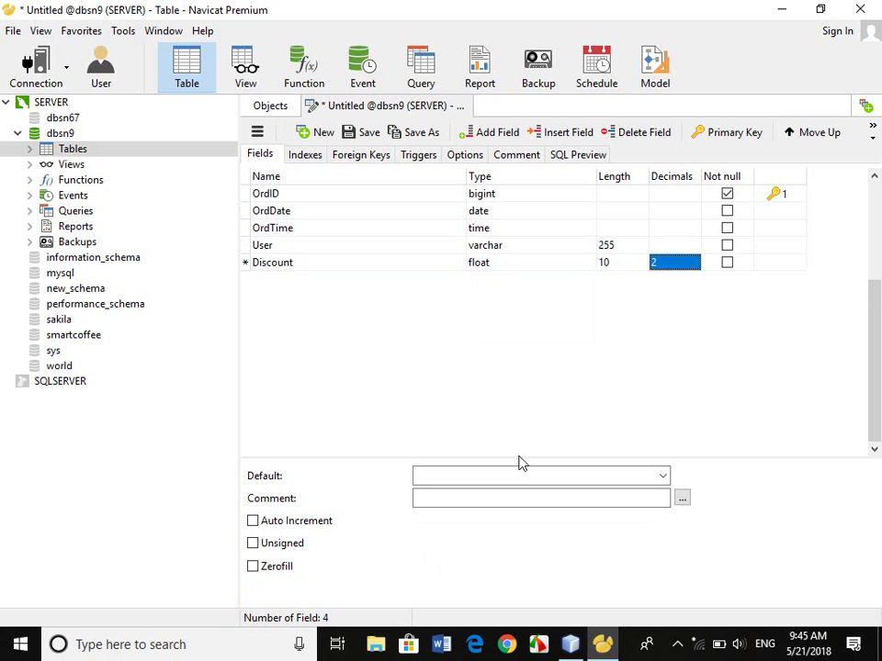
# Save the new table as tblOrder.
pyautogui.click(358, 132)
pyautogui.write('tb')
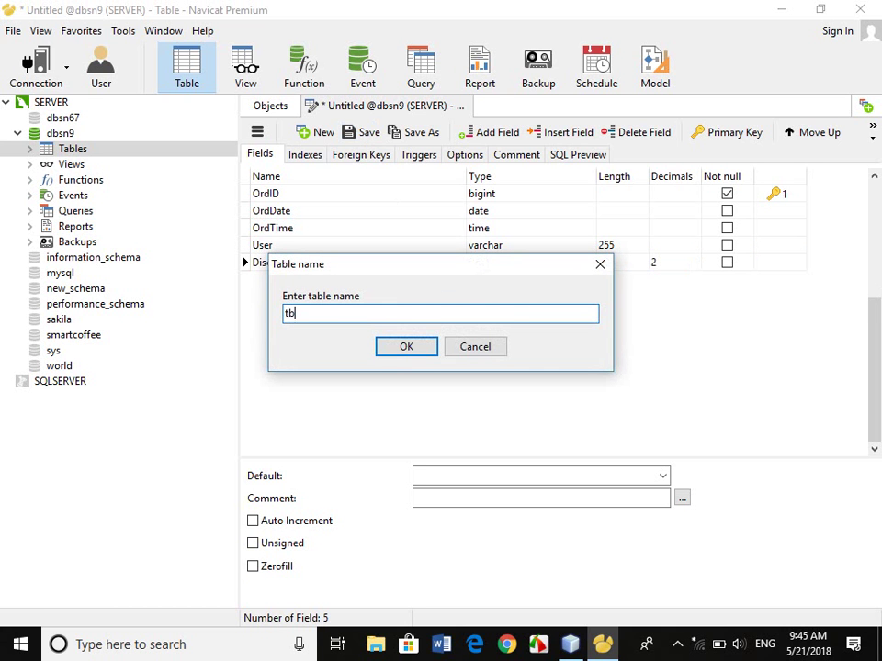
pyautogui.write('lOrder')
pyautogui.press('Return')
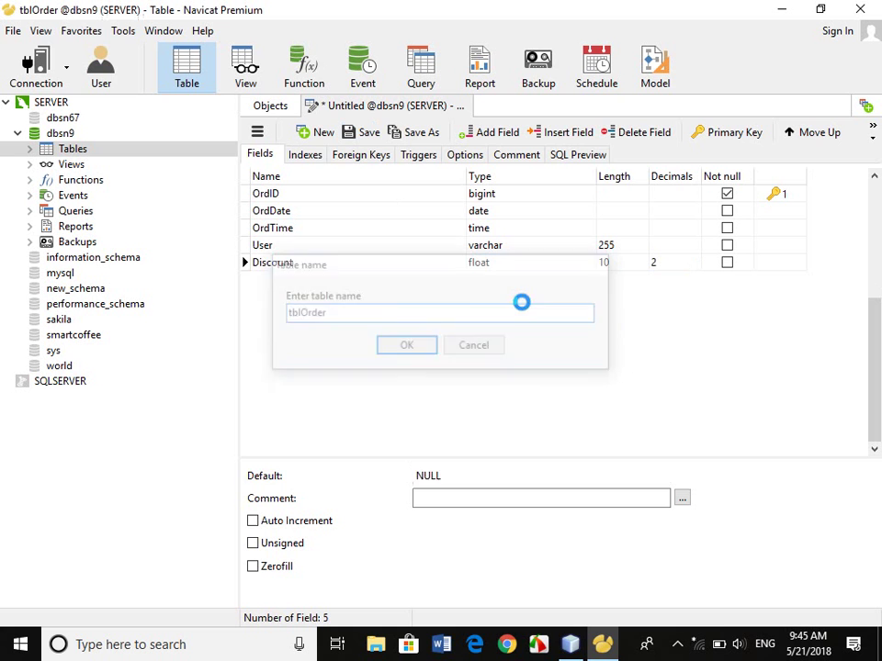
# Move tblOrder to the right of tblproduct in the diagram and reopen its design.
pyautogui.click(466, 107)
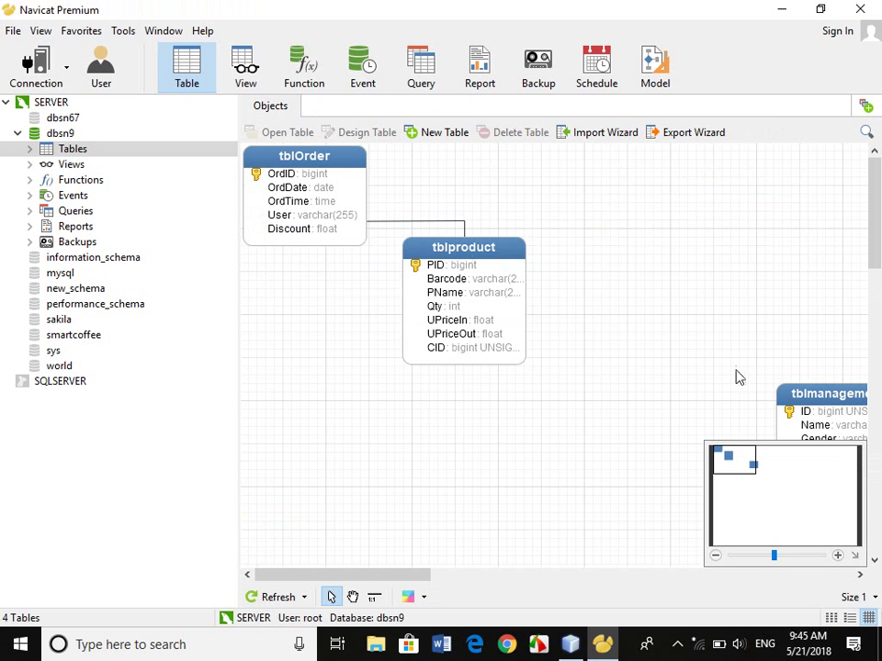
pyautogui.moveTo(343, 178); pyautogui.dragTo(702, 270)
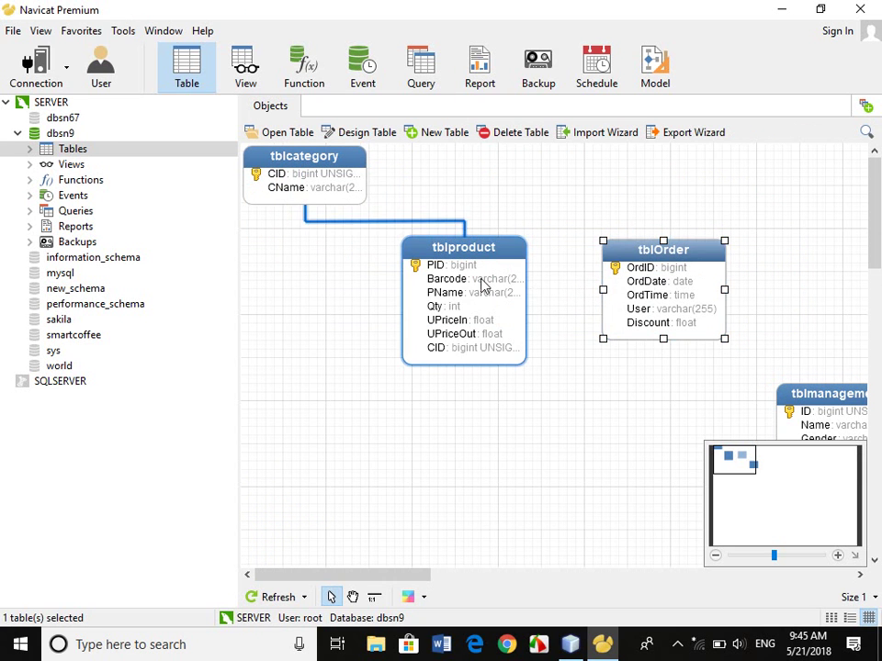
pyautogui.rightClick(668, 285)
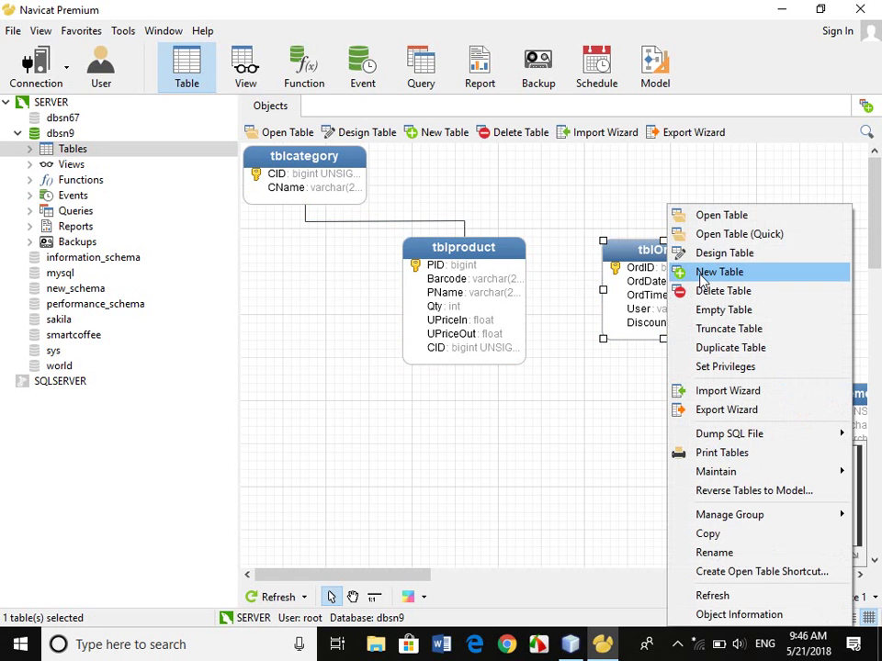
pyautogui.click(728, 252)
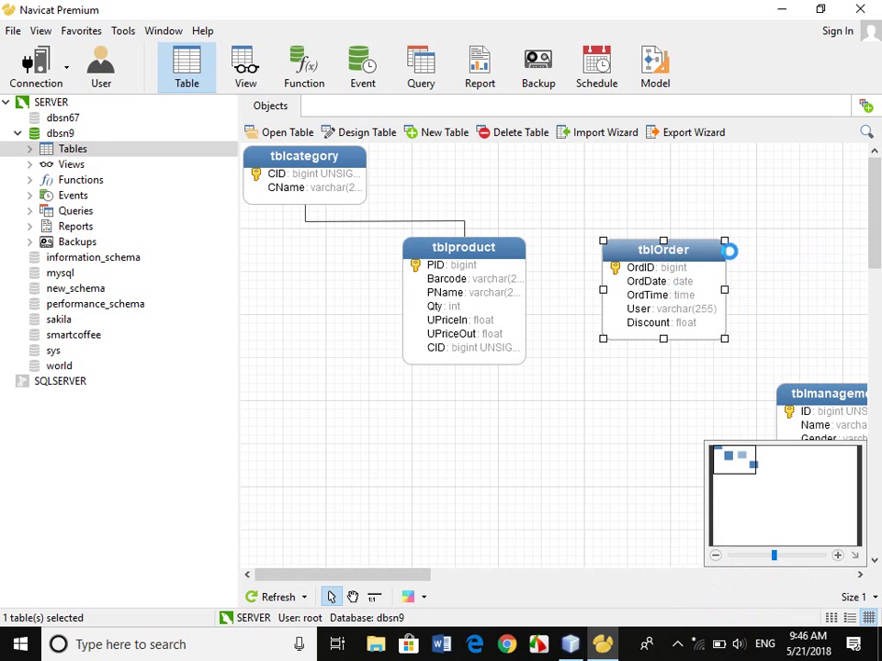
# Add a PID field of type bigint UNSIGNED to tblOrder and save the table.
pyautogui.click(350, 267)
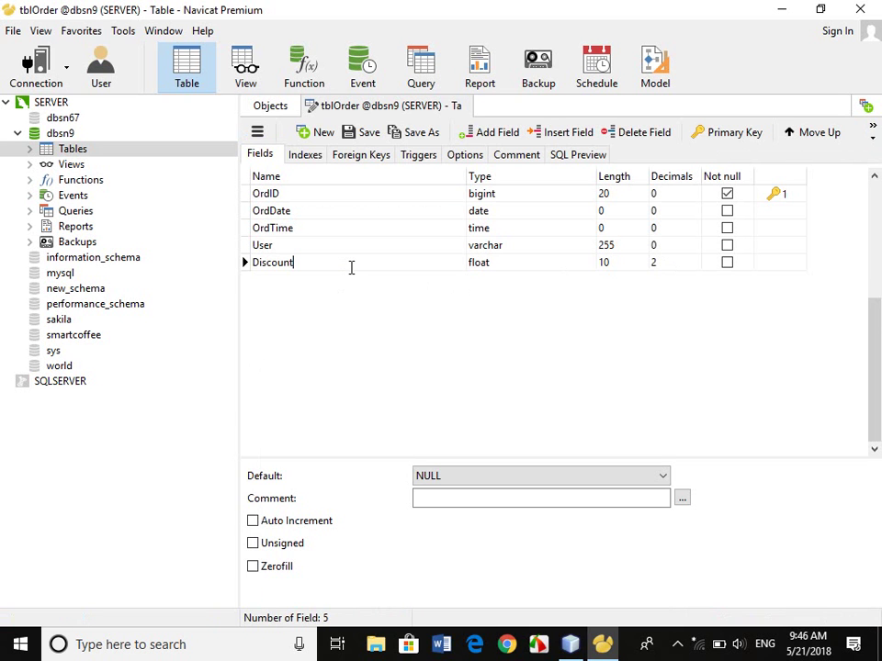
pyautogui.press('Down')
pyautogui.write('Or')
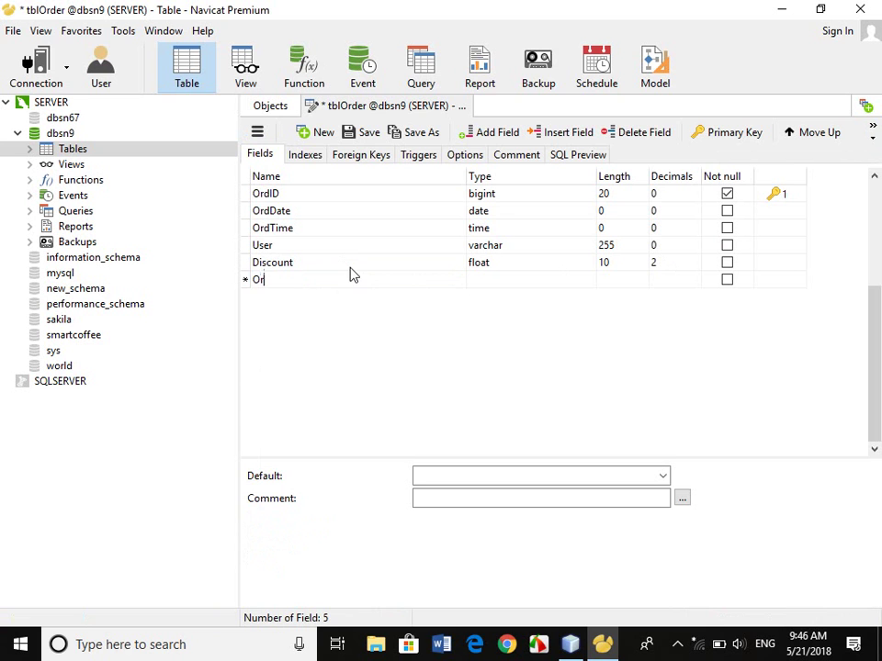
pyautogui.write('dID')
pyautogui.press('BackSpace')
pyautogui.press('BackSpace')
pyautogui.press('BackSpace')
pyautogui.press('BackSpace')
pyautogui.press('BackSpace')
pyautogui.write('PID')
pyautogui.press('Tab')
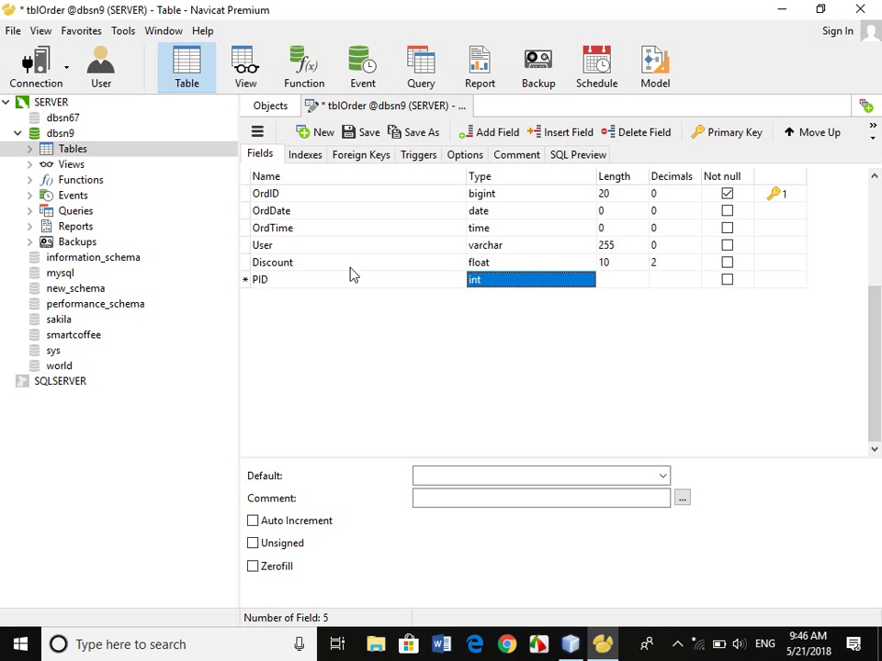
pyautogui.write('big')
pyautogui.click(296, 547)
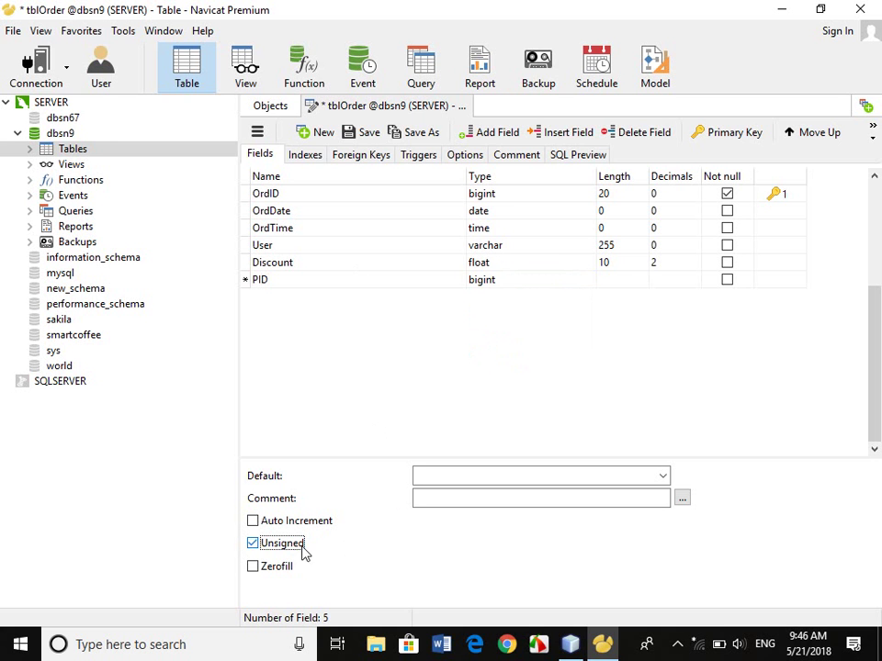
pyautogui.click(465, 106)
pyautogui.click(393, 342)
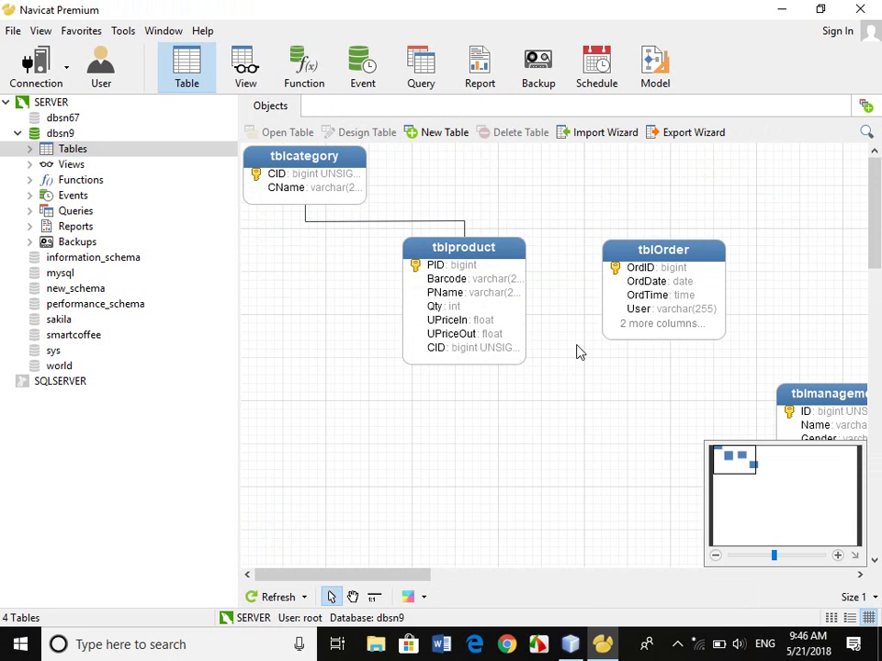
# Enlarge tblOrder in the diagram to show all six fields and open its context menu.
pyautogui.click(656, 333)
pyautogui.moveTo(664, 338); pyautogui.dragTo(663, 364)
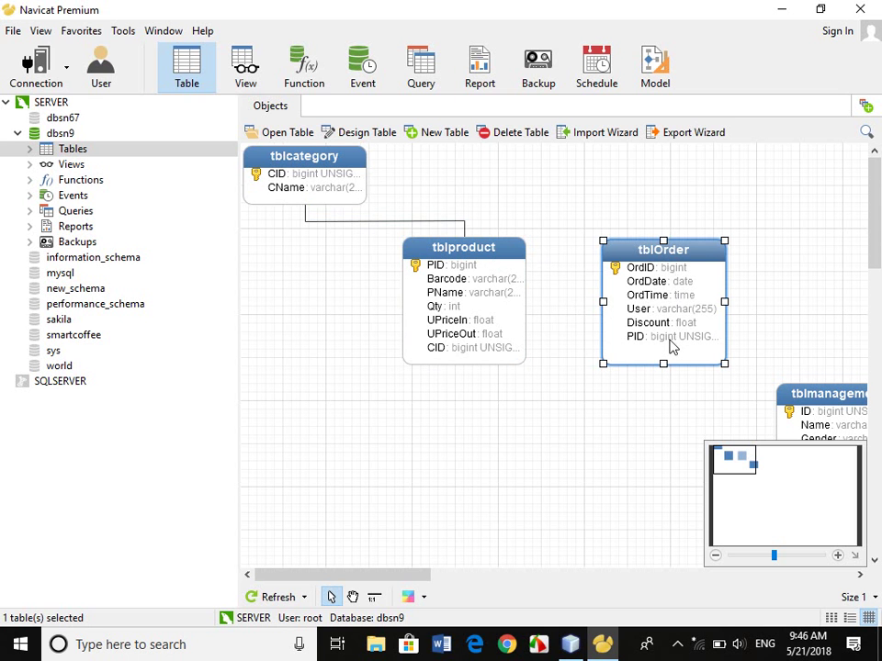
pyautogui.rightClick(660, 244)
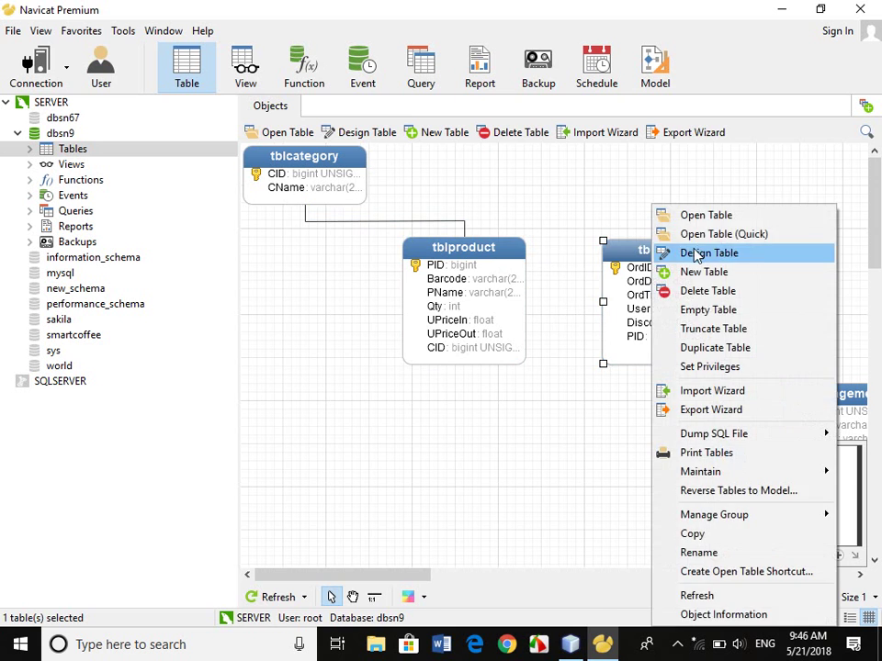
# Open tblOrder's data and enter OrdDate 2018-05-21 and OrdTime 09:46:49 in a new row.
pyautogui.click(707, 234)
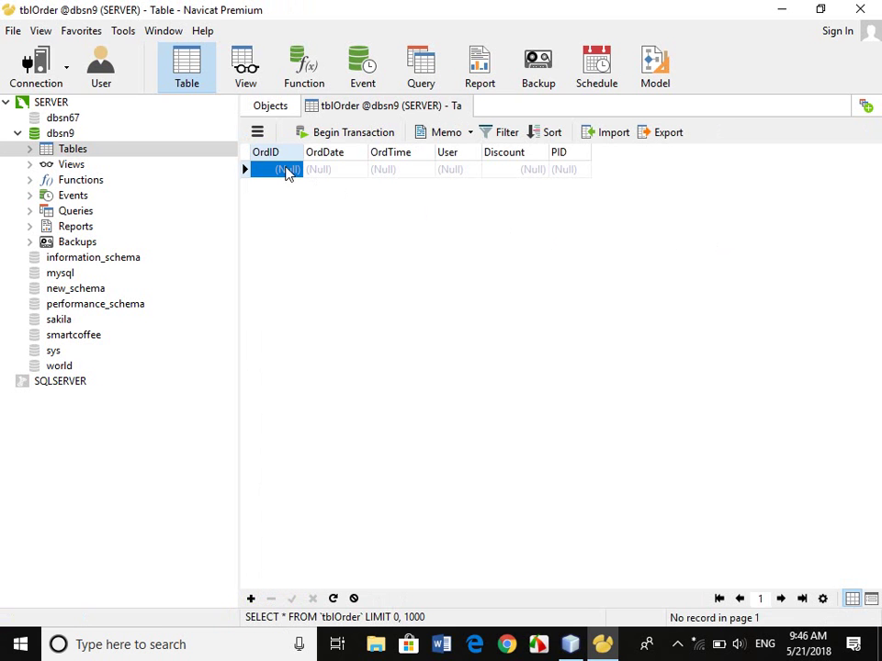
pyautogui.click(324, 171)
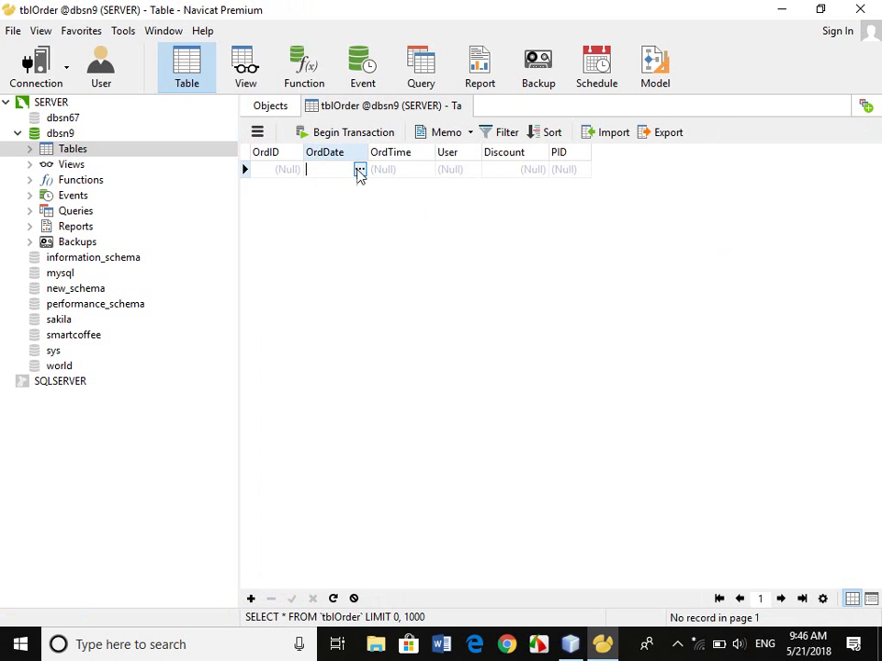
pyautogui.click(359, 170)
pyautogui.click(398, 341)
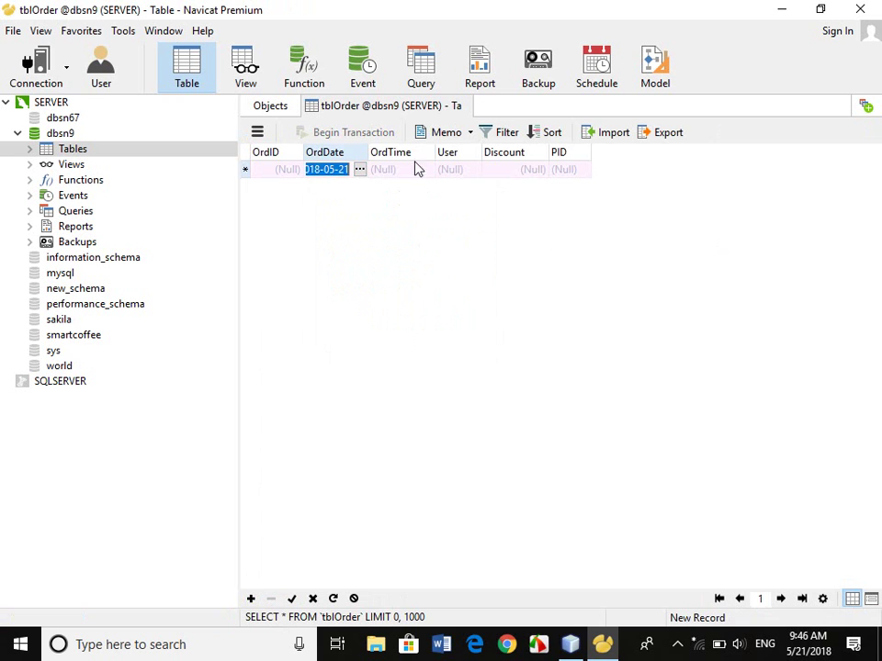
pyautogui.click(421, 170)
pyautogui.click(427, 170)
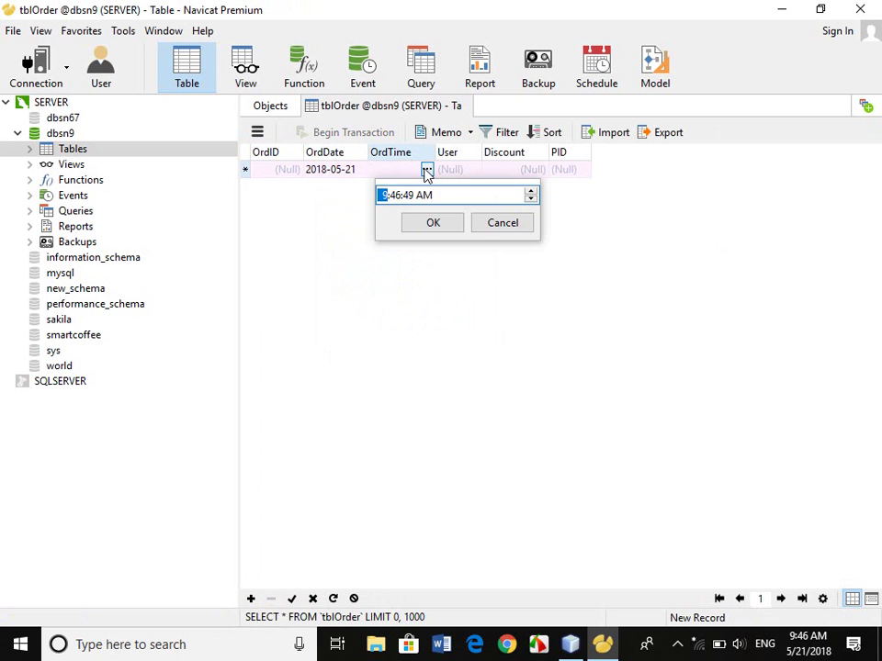
pyautogui.click(429, 224)
# Enter User 'xx', Discount 10 and PID 1, post the row, and dismiss the missing OrdID error.
pyautogui.click(457, 172)
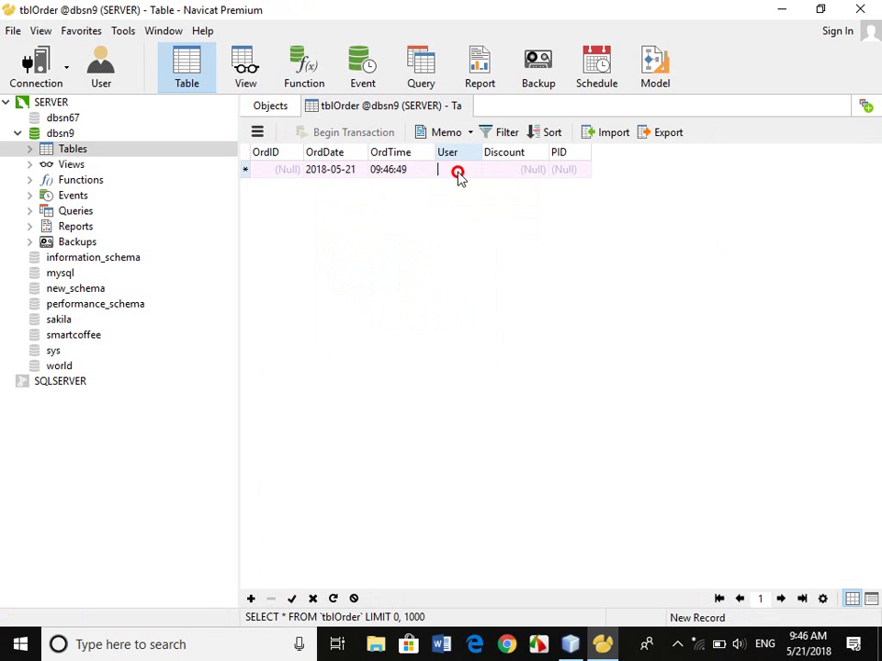
pyautogui.write('xx')
pyautogui.click(510, 172)
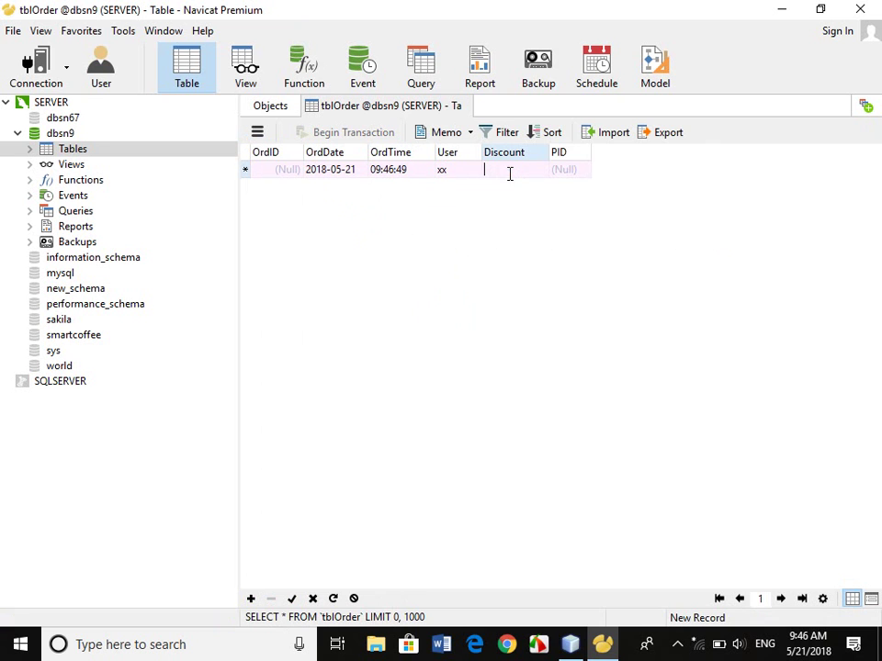
pyautogui.write('10')
pyautogui.click(557, 170)
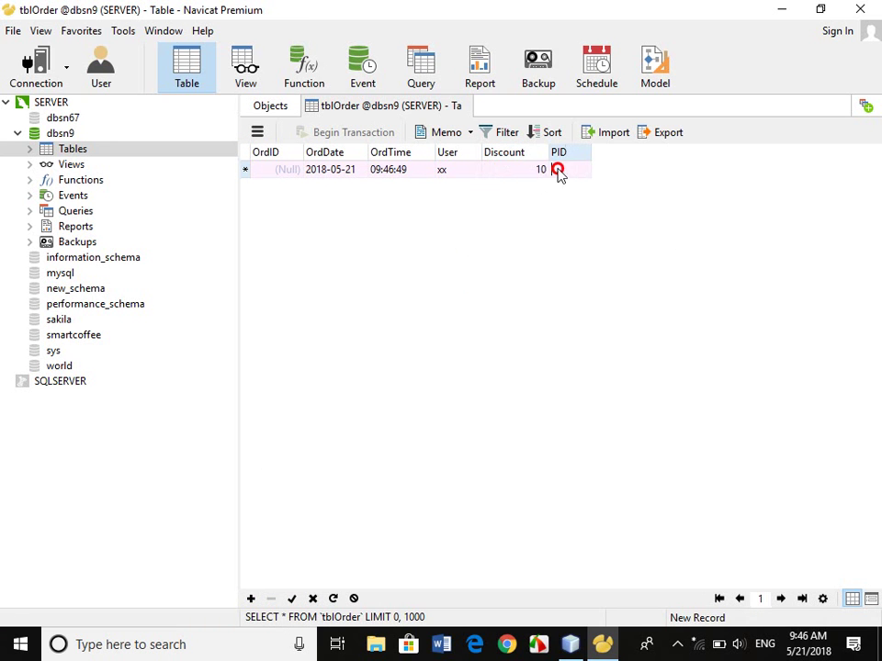
pyautogui.write('1')
pyautogui.press('Return')
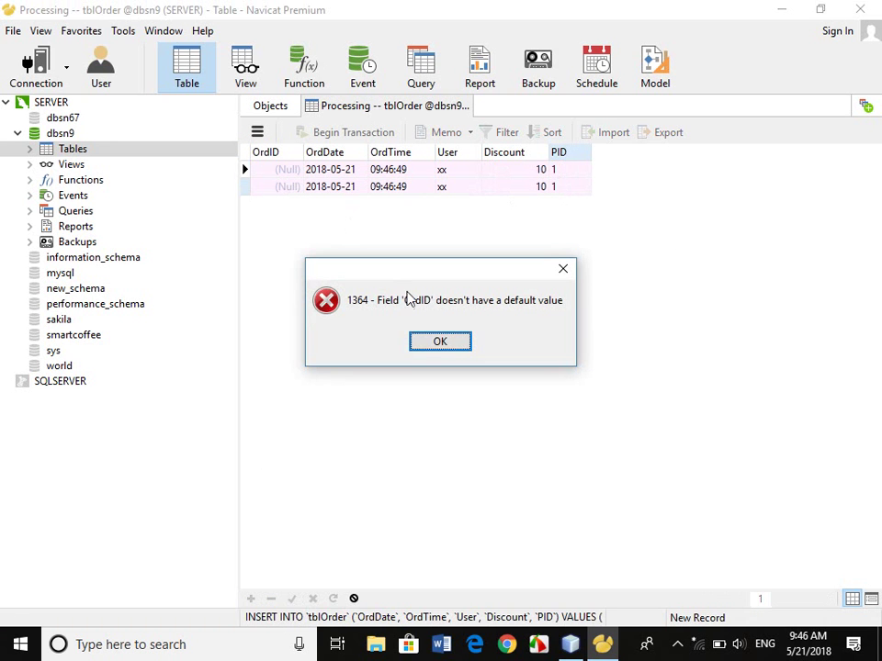
pyautogui.click(430, 340)
# Set the row's OrdID to 1, save the order row, and close the data tab.
pyautogui.click(290, 175)
pyautogui.write('1')
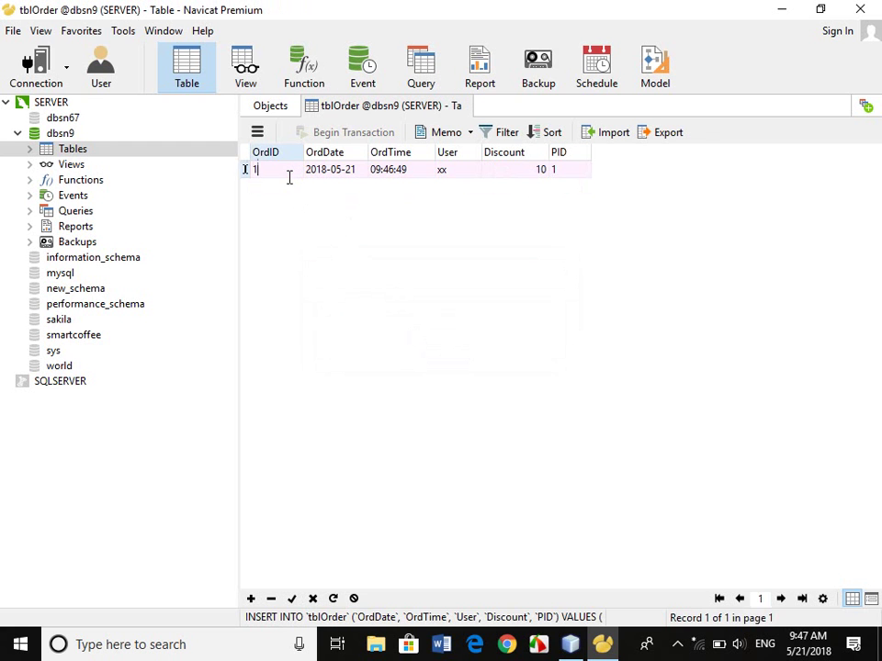
pyautogui.press('Tab')
pyautogui.press('Down')
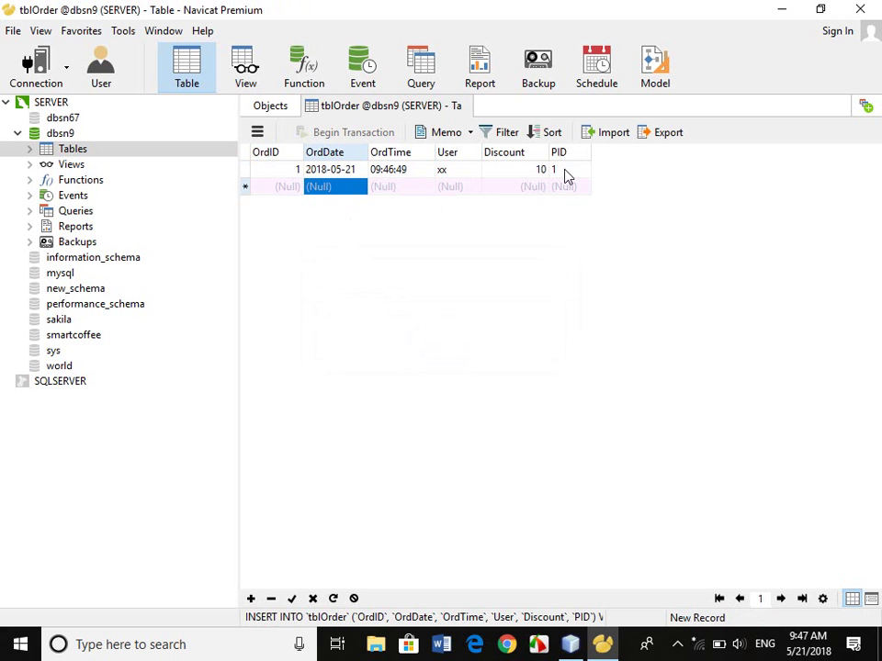
pyautogui.click(287, 186)
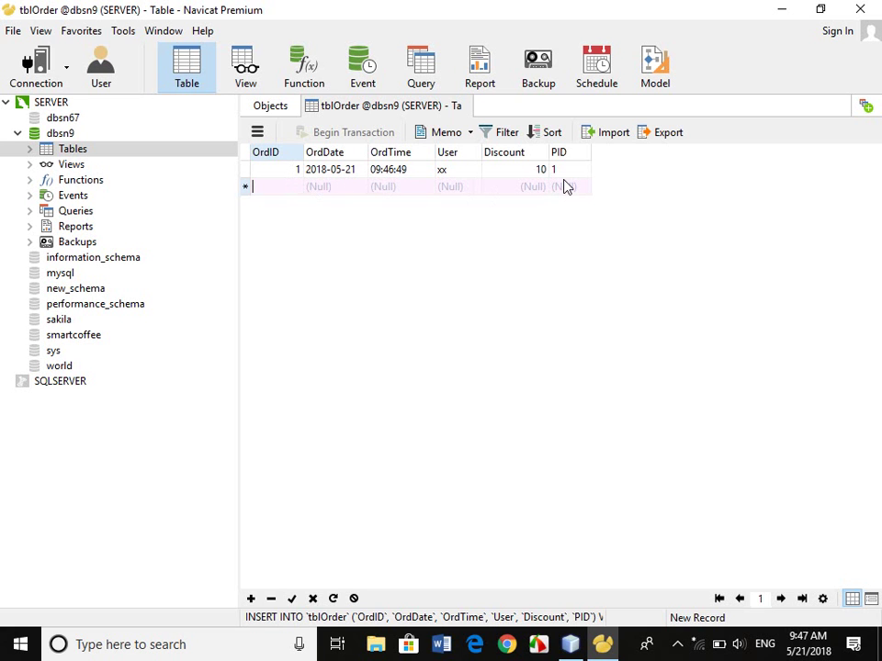
pyautogui.click(468, 106)
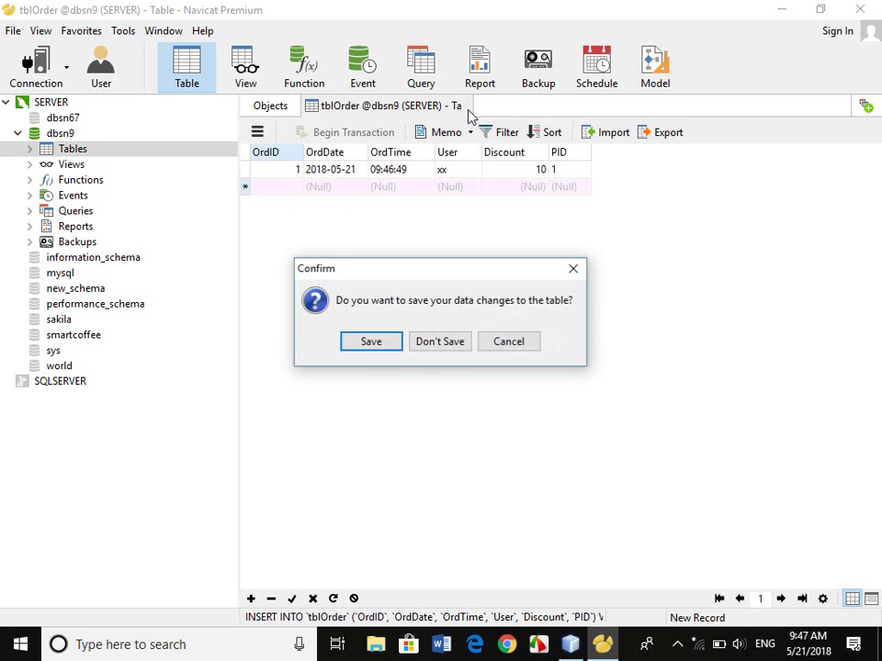
# Discard the blank row, then delete the PID field from tblOrder's design and save.
pyautogui.click(469, 339)
pyautogui.rightClick(624, 259)
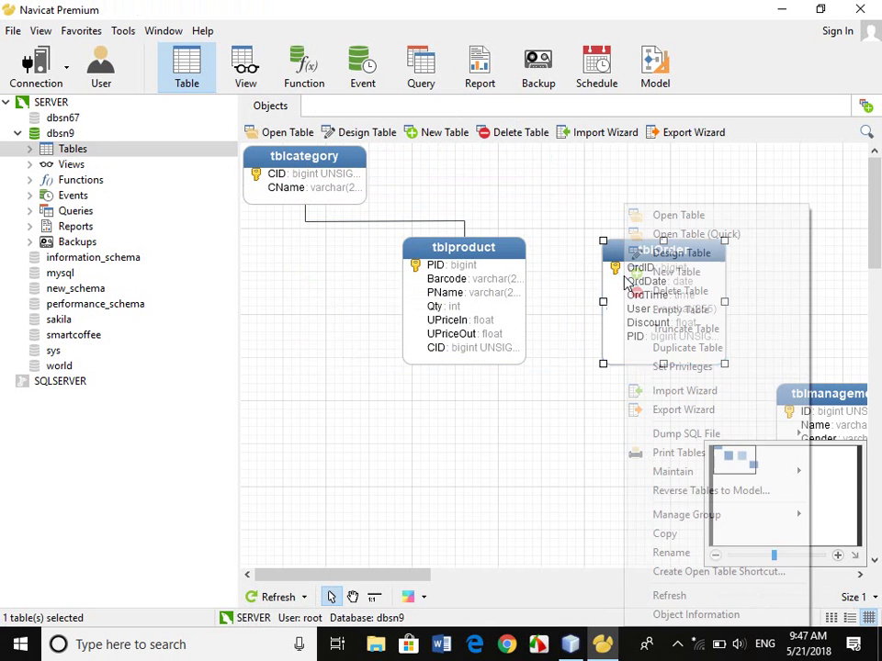
pyautogui.click(682, 256)
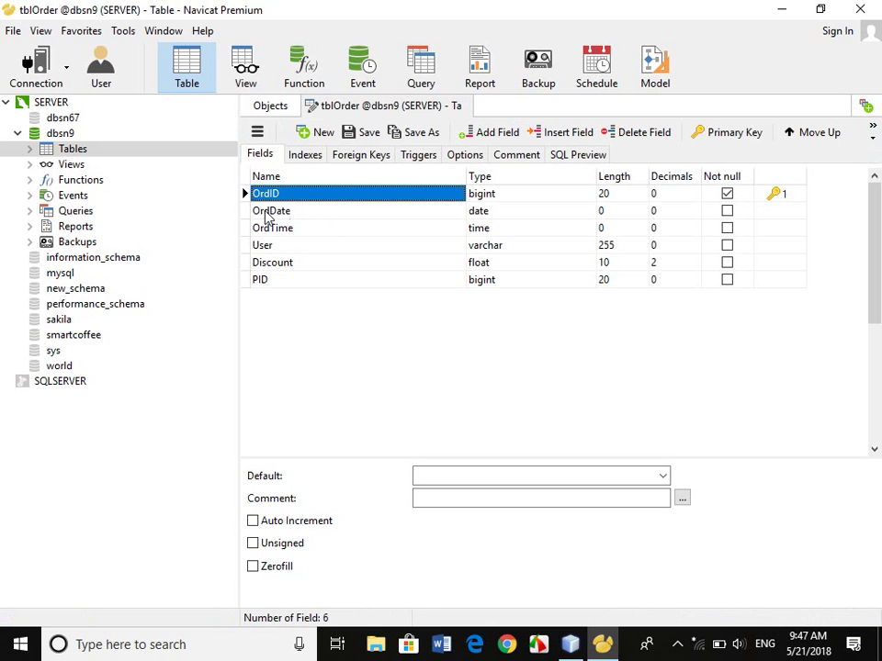
pyautogui.click(248, 281)
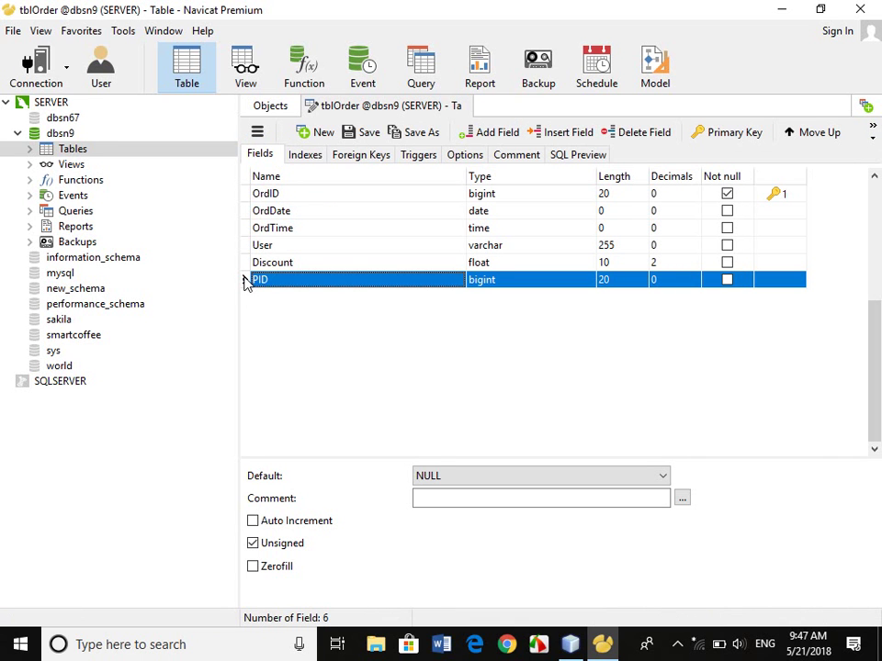
pyautogui.rightClick(245, 282)
pyautogui.click(516, 335)
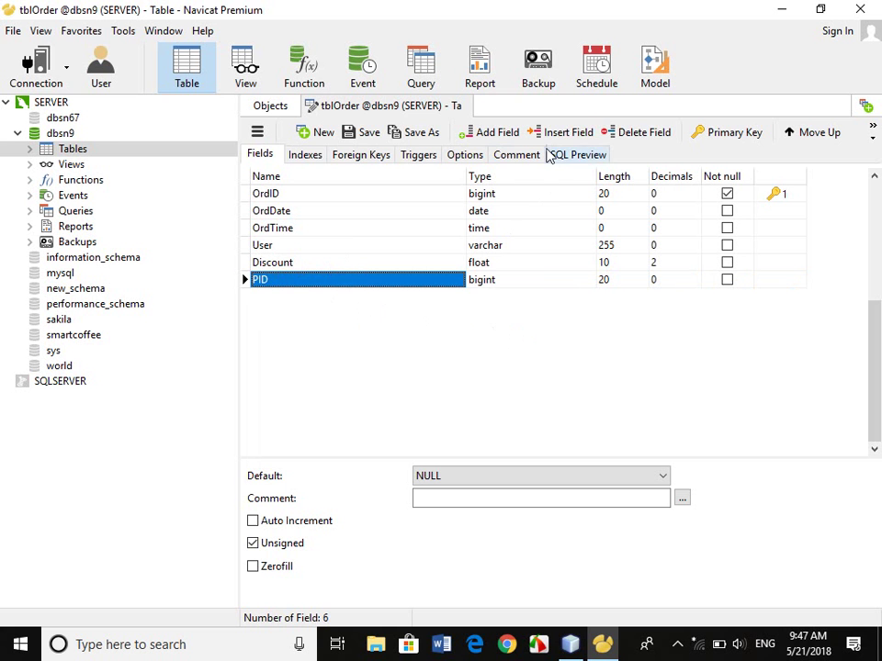
pyautogui.click(634, 134)
pyautogui.click(409, 342)
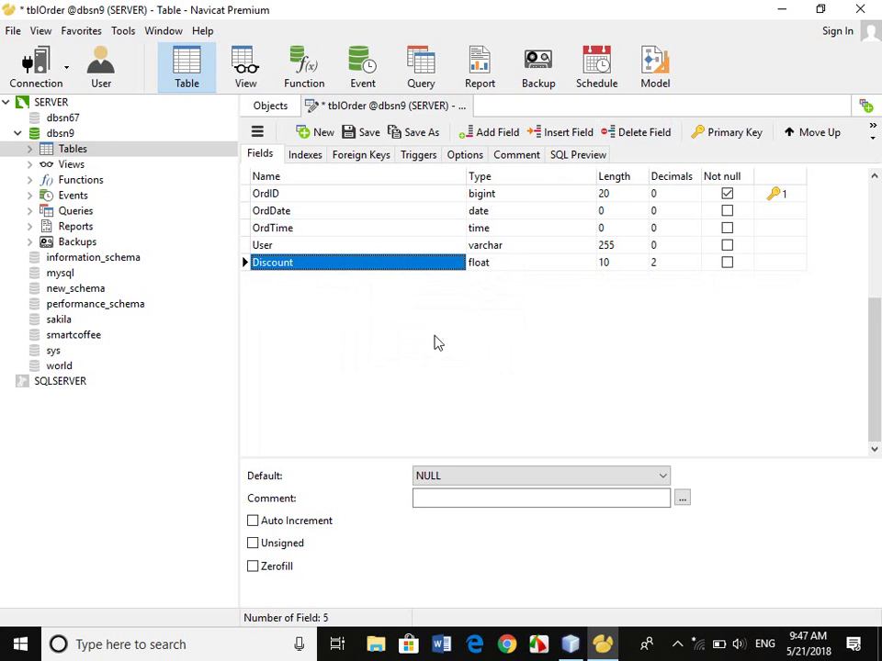
pyautogui.click(465, 105)
pyautogui.click(374, 341)
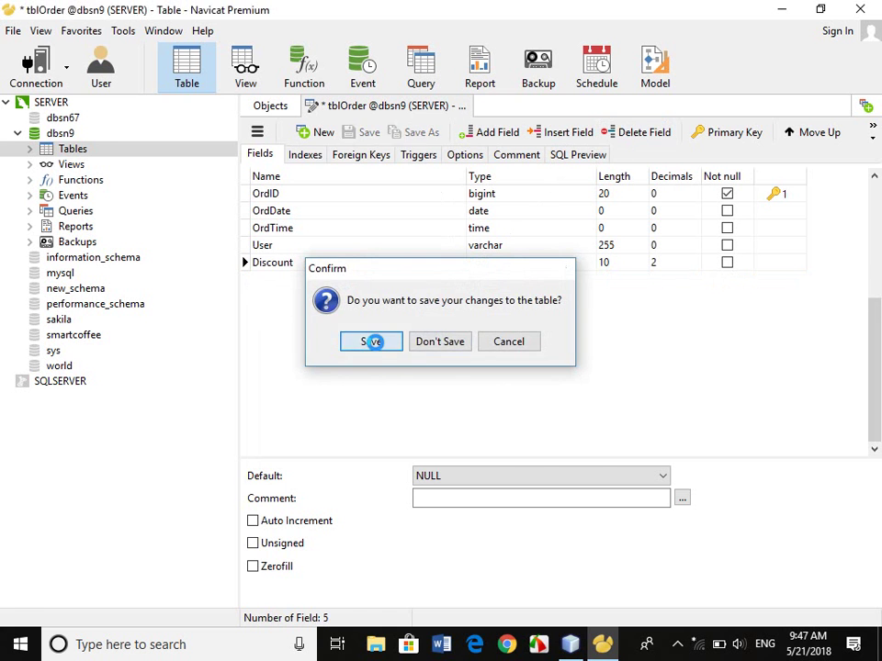
# Delete the test order row from tblOrder's data and move tblproduct beneath tblcategory.
pyautogui.rightClick(616, 266)
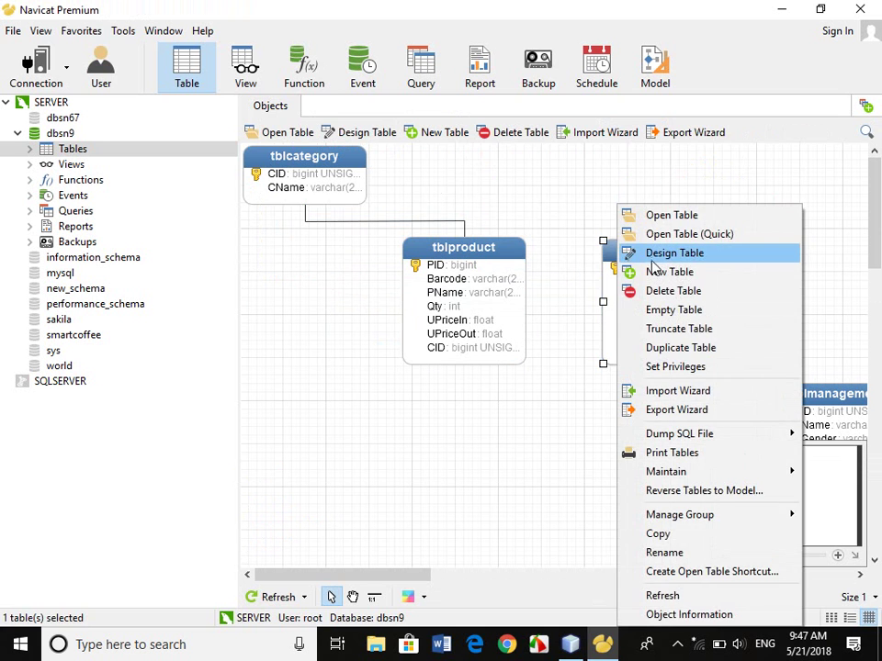
pyautogui.click(665, 233)
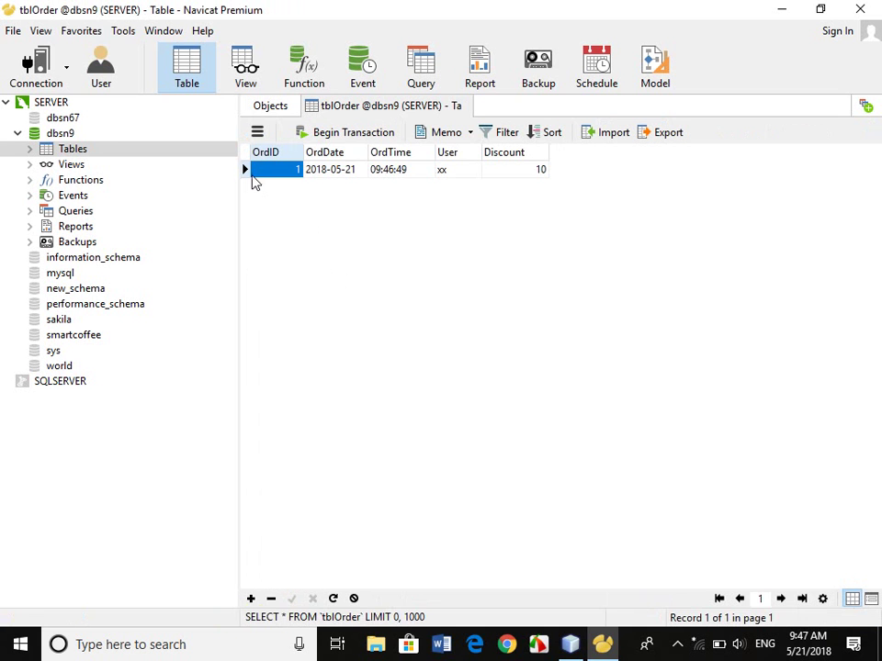
pyautogui.click(245, 171)
pyautogui.press('Delete')
pyautogui.press('Return')
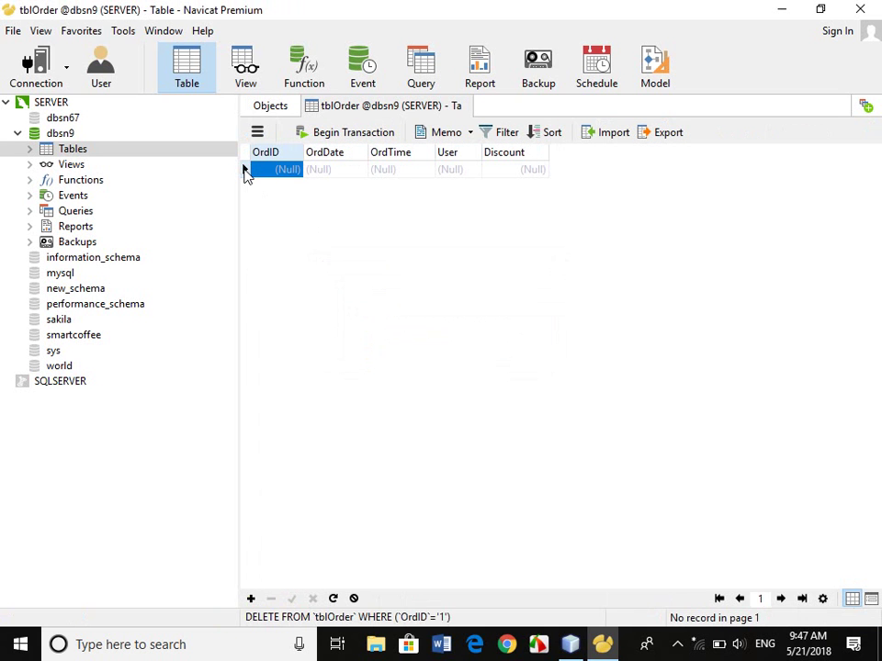
pyautogui.click(466, 107)
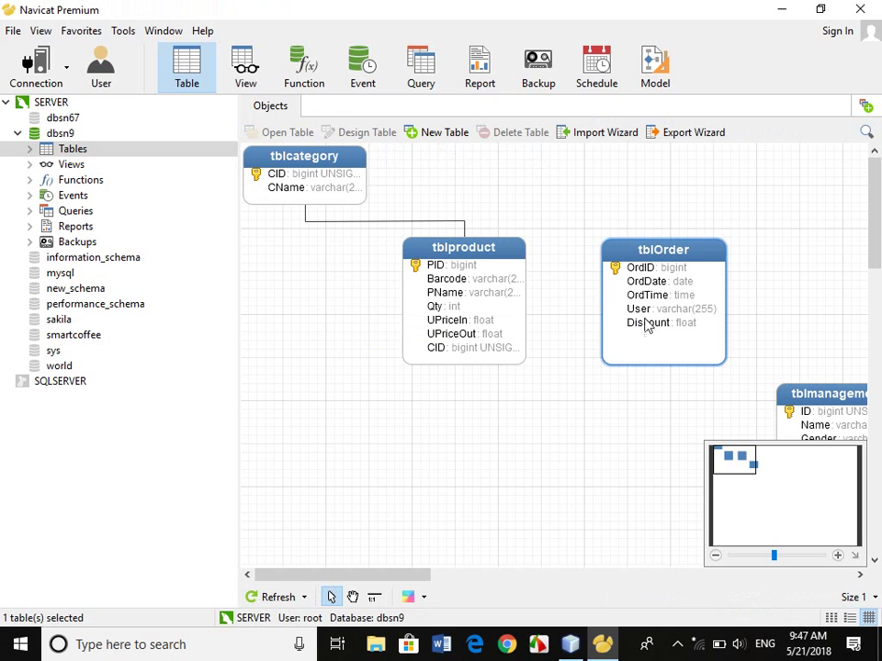
pyautogui.moveTo(473, 268); pyautogui.dragTo(303, 271)
# Start a new table from the diagram canvas, then discard that unfinished design.
pyautogui.click(505, 284)
pyautogui.rightClick(457, 286)
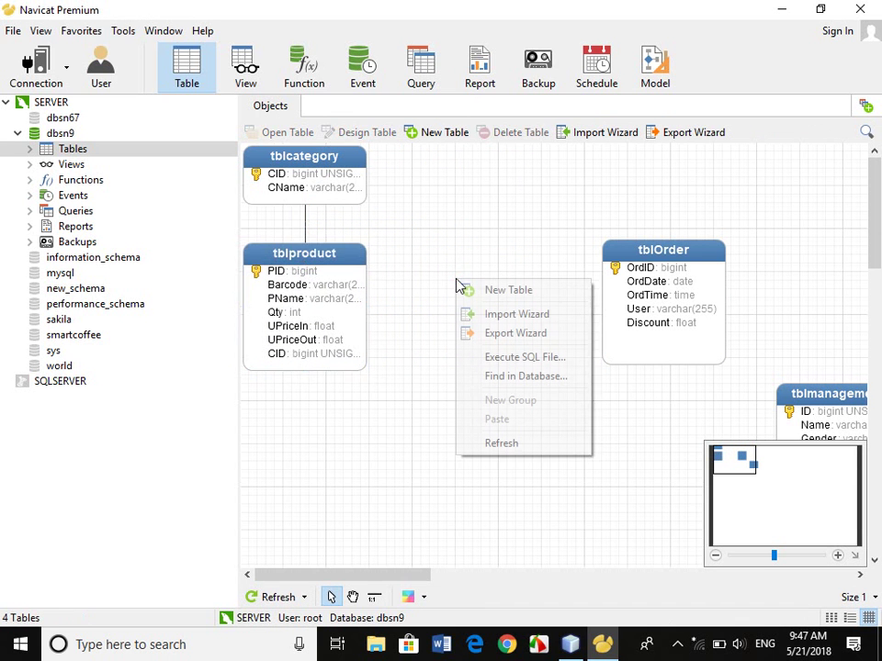
pyautogui.click(493, 288)
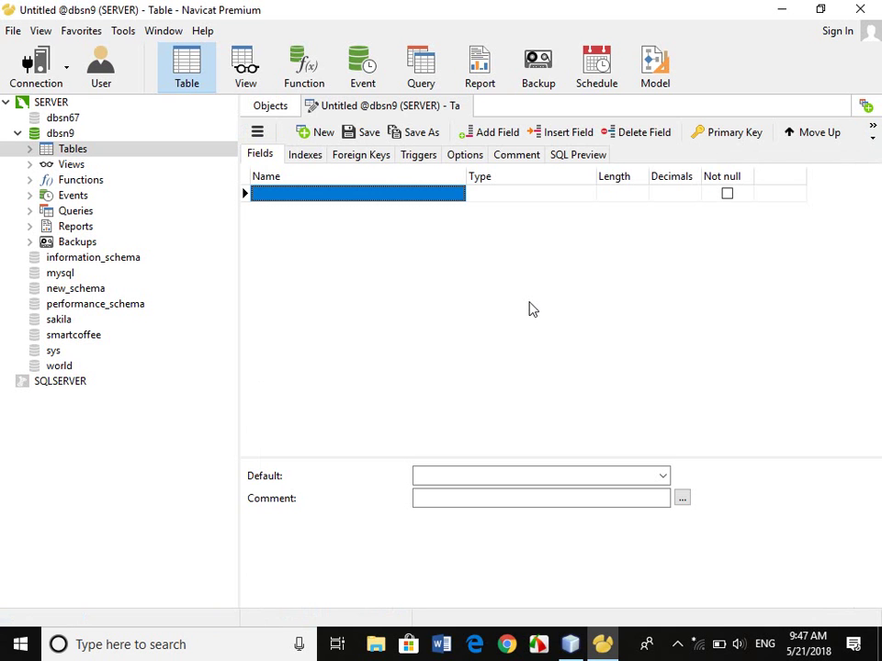
pyautogui.write('Or')
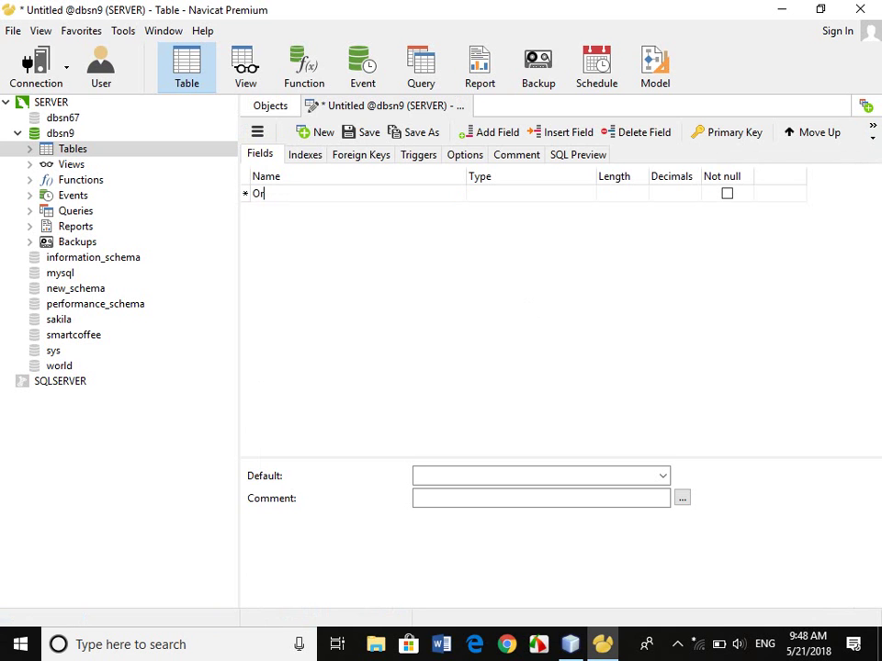
pyautogui.write('dID')
pyautogui.press('Tab')
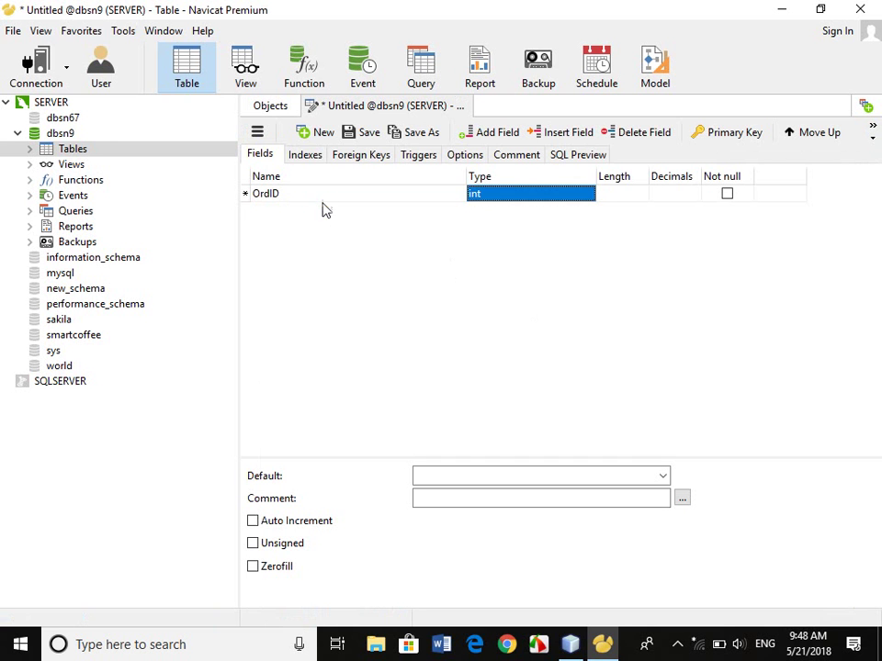
pyautogui.click(326, 206)
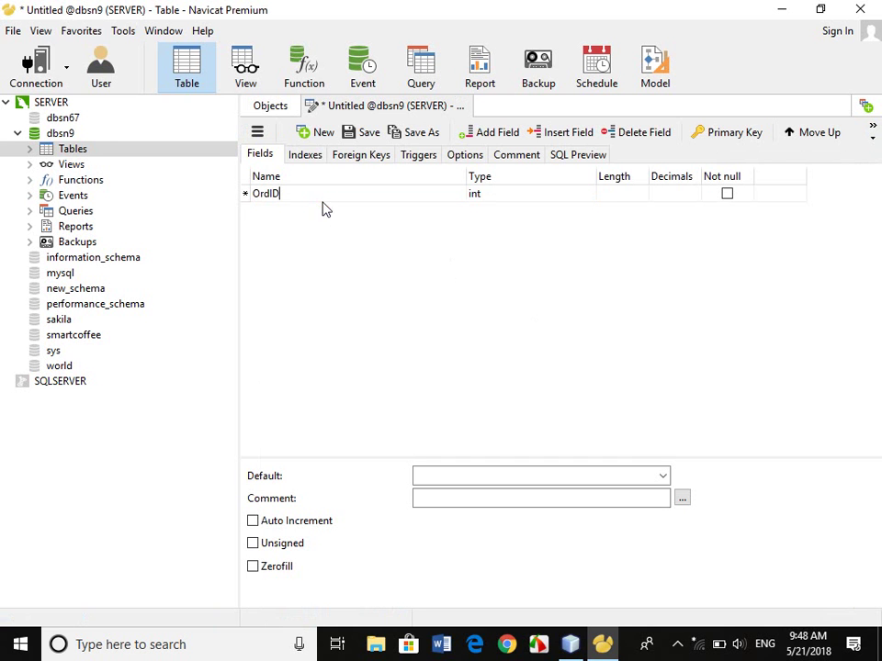
pyautogui.click(471, 107)
pyautogui.click(446, 350)
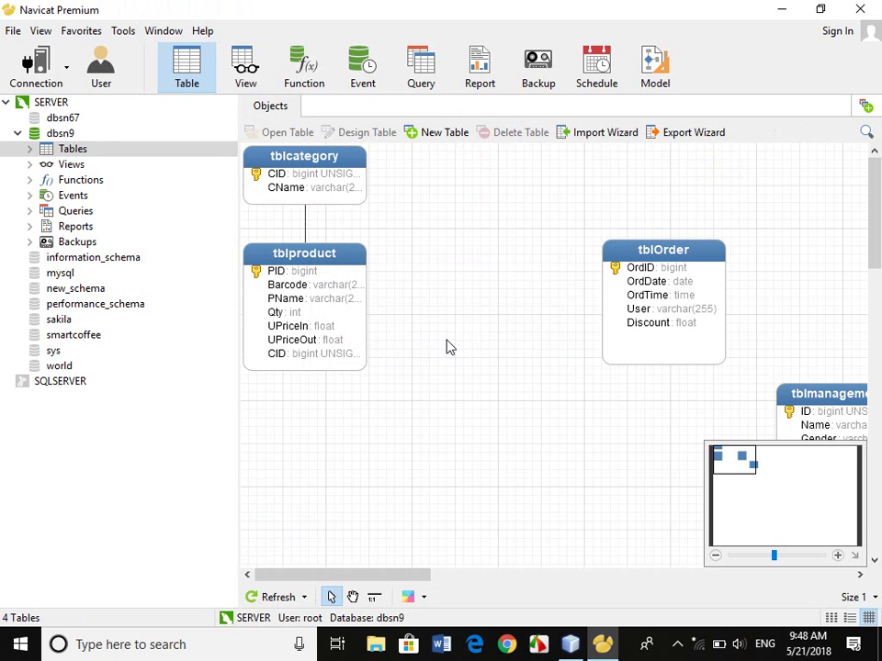
# Create a new table with OrdID as an unsigned, not-null bigint primary key.
pyautogui.rightClick(460, 266)
pyautogui.click(490, 273)
pyautogui.write('Or')
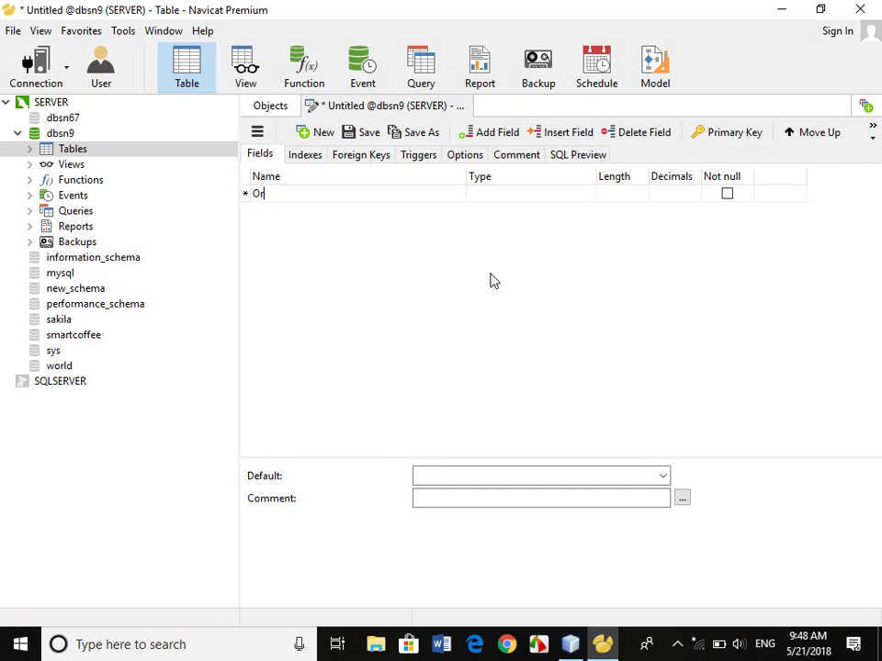
pyautogui.write('dID')
pyautogui.press('Tab')
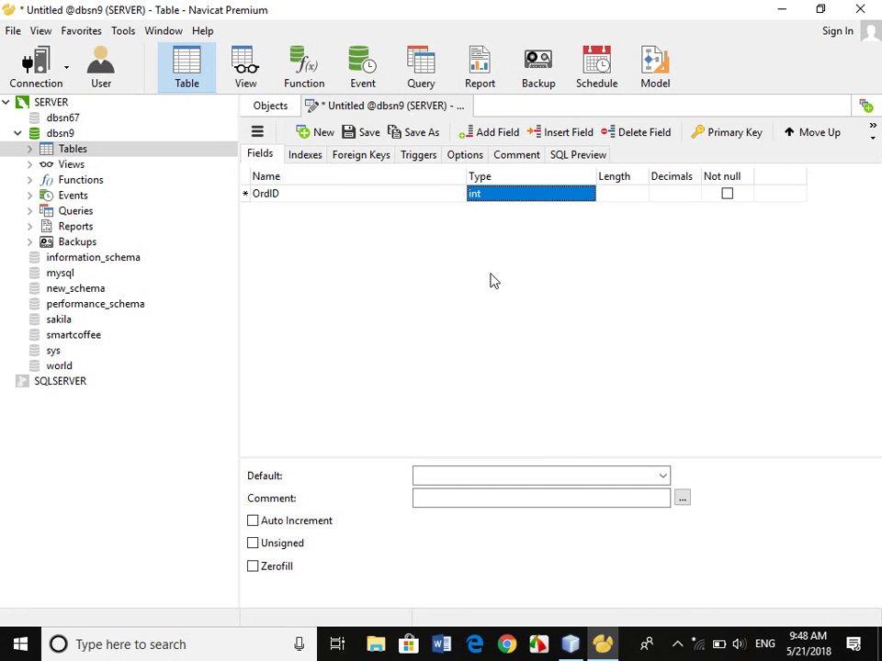
pyautogui.write('b')
pyautogui.press('Tab')
pyautogui.press('Tab')
pyautogui.press('Tab')
pyautogui.press('space')
pyautogui.press('Tab')
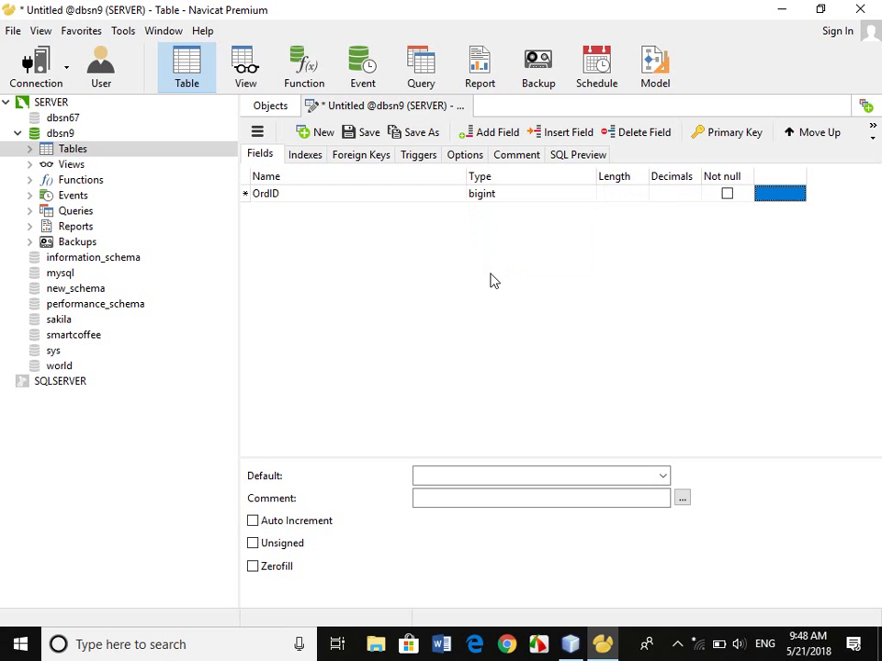
pyautogui.press('space')
pyautogui.click(306, 542)
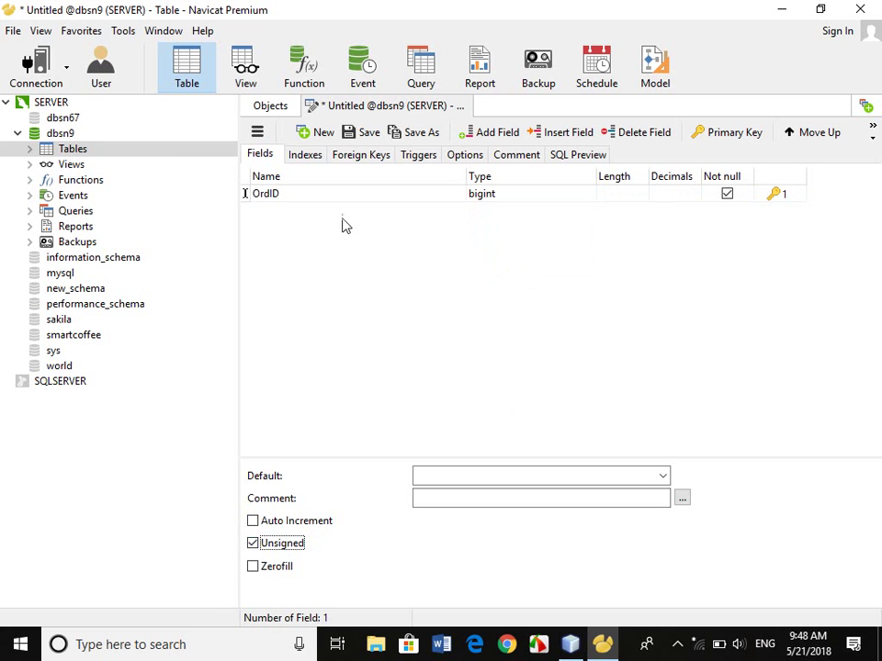
pyautogui.click(324, 195)
# Add PID as an unsigned bigint and the second primary key field.
pyautogui.press('Down')
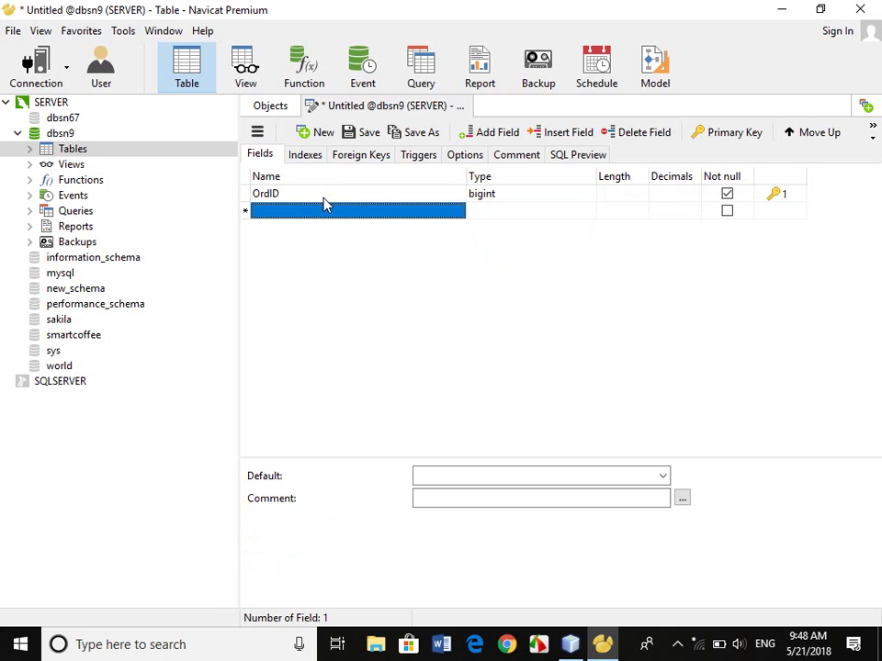
pyautogui.write('PID')
pyautogui.press('Tab')
pyautogui.write('bi')
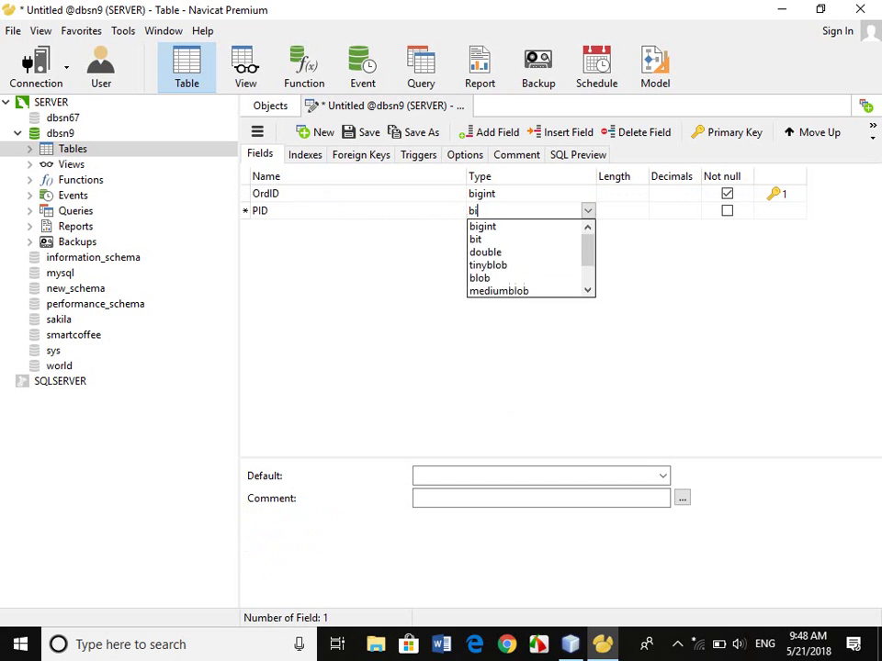
pyautogui.press('Tab')
pyautogui.press('Tab')
pyautogui.press('Tab')
pyautogui.press('space')
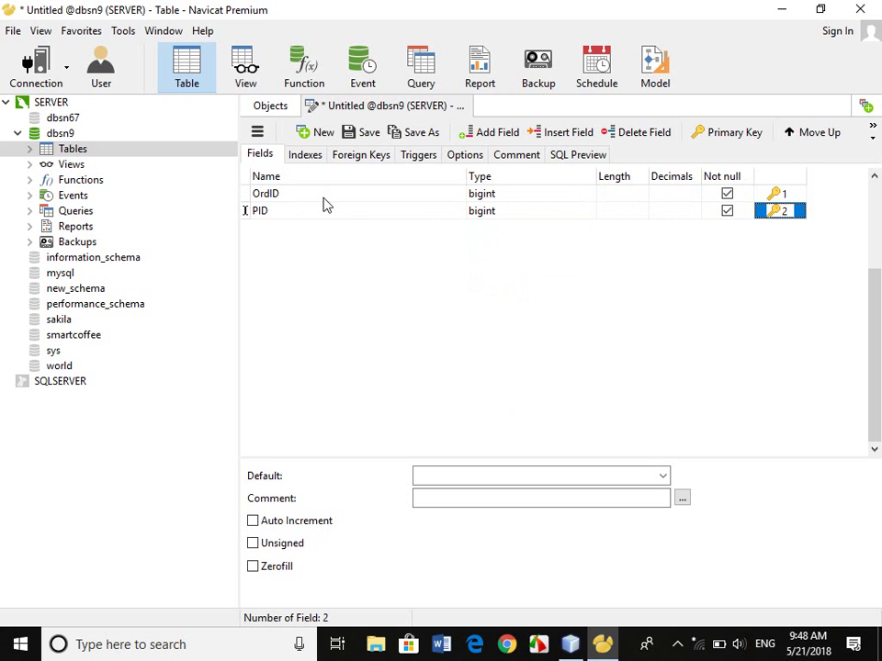
pyautogui.click(256, 544)
pyautogui.click(310, 216)
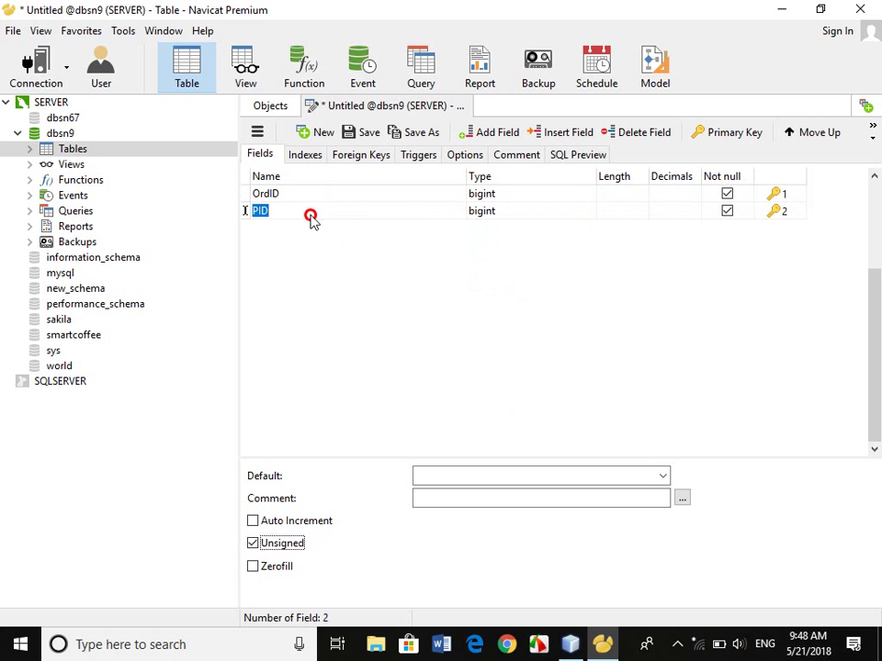
pyautogui.click(311, 216)
# Add a Qty field of type int.
pyautogui.press('Down')
pyautogui.write('Qty')
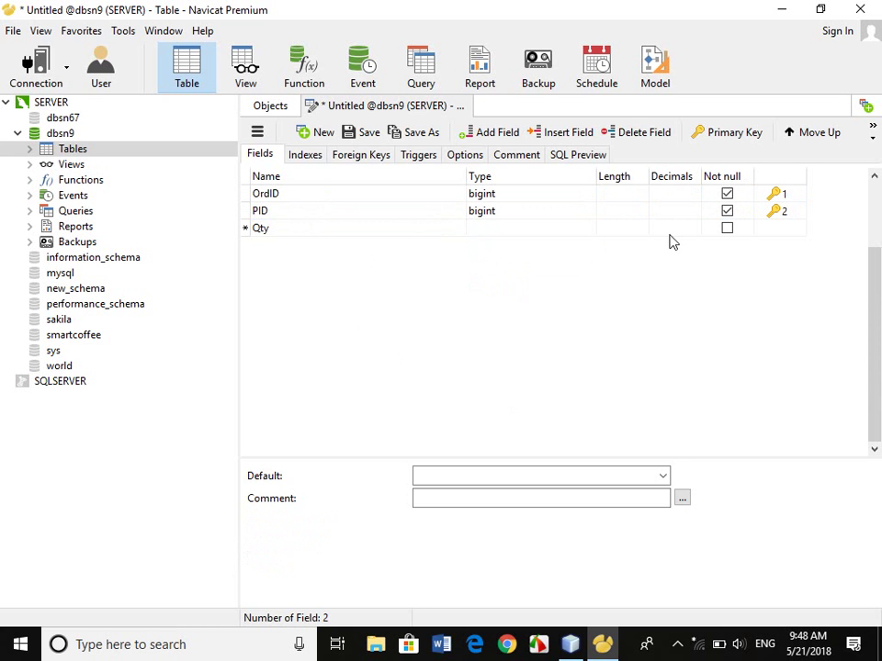
pyautogui.press('Tab')
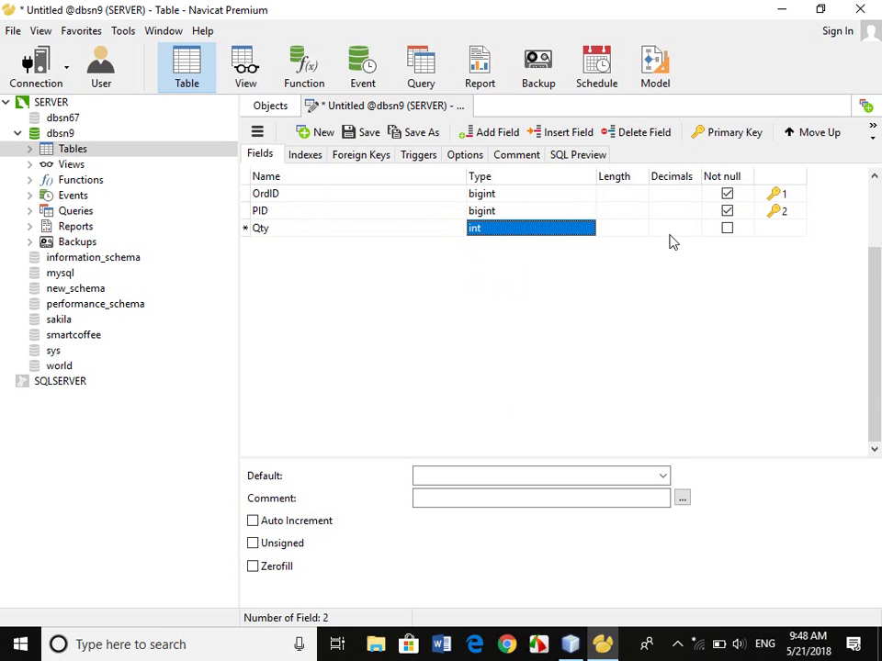
pyautogui.click(671, 235)
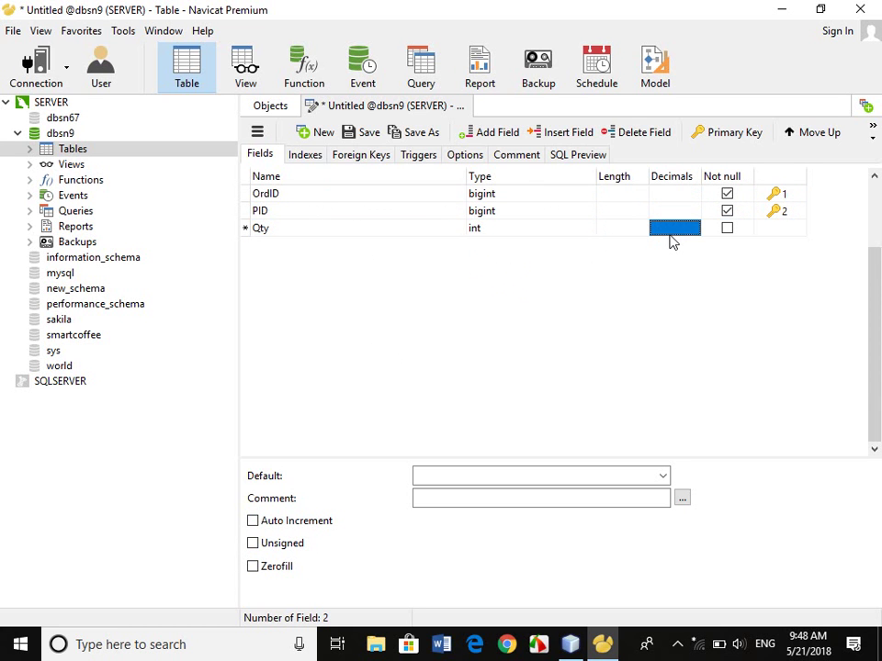
# Save the table as tblOrderDetail, renaming it after a name-already-exists error.
pyautogui.click(468, 106)
pyautogui.click(393, 349)
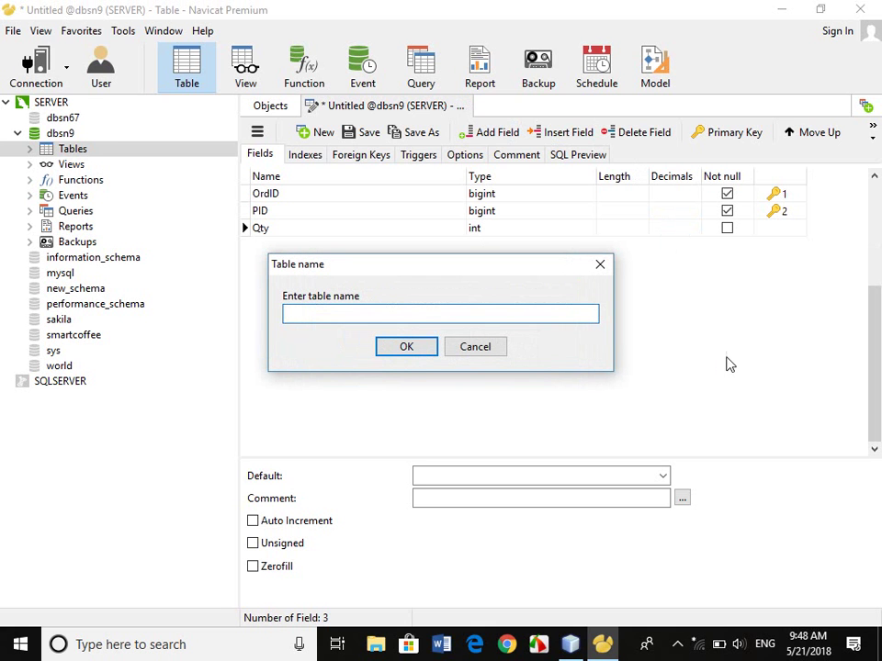
pyautogui.write('tblOrder')
pyautogui.press('Return')
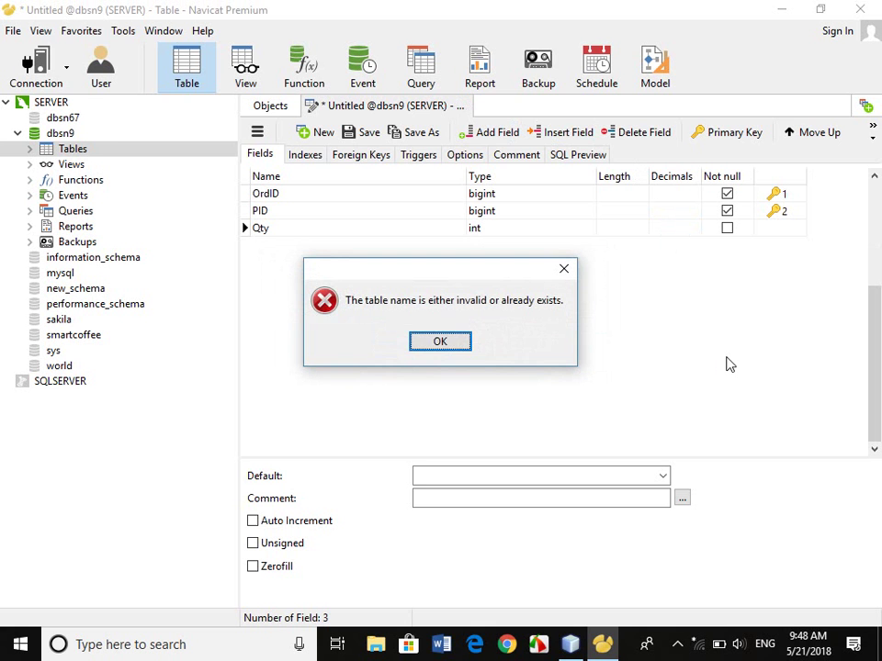
pyautogui.click(457, 344)
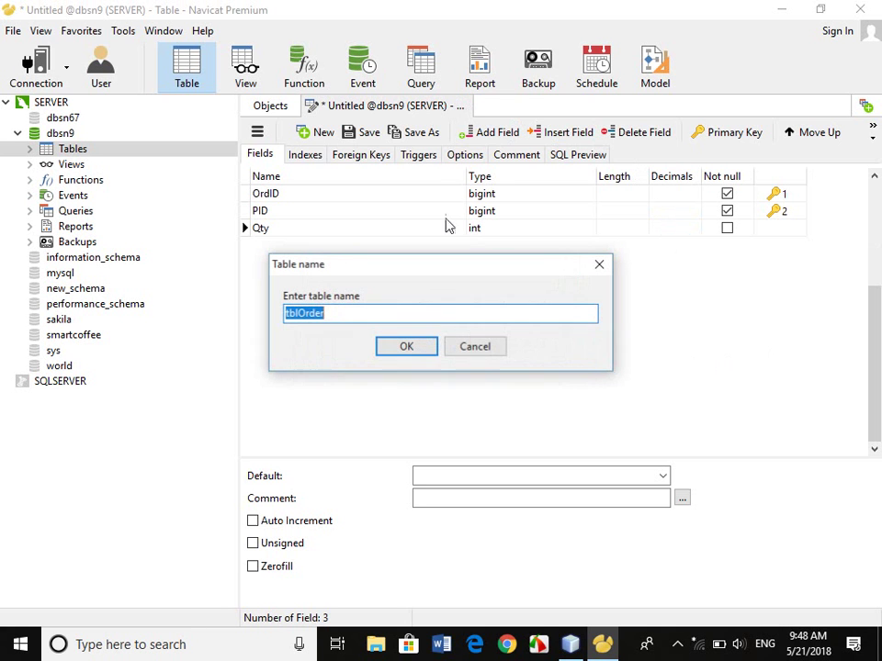
pyautogui.press('End')
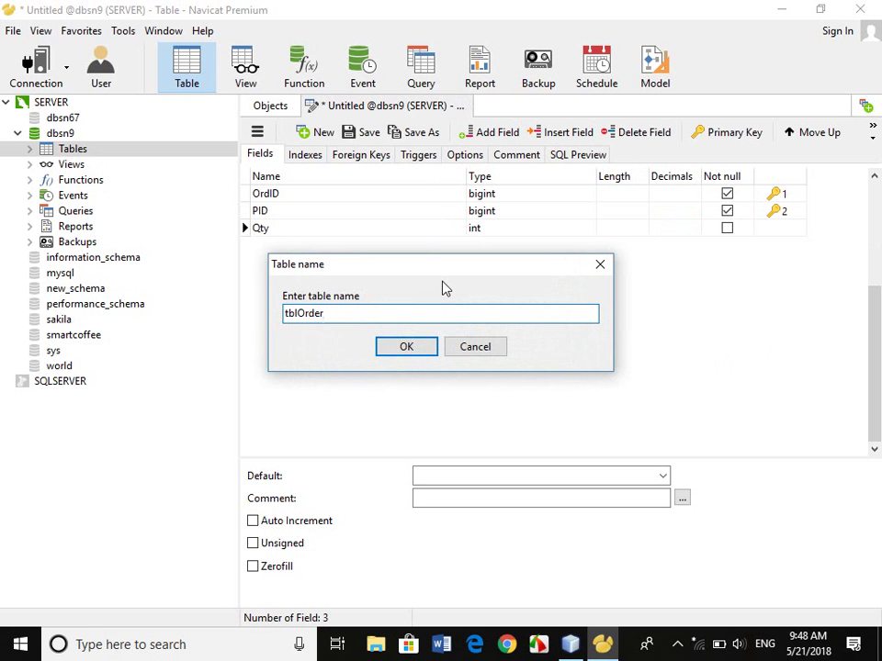
pyautogui.write('Details')
pyautogui.press('Return')
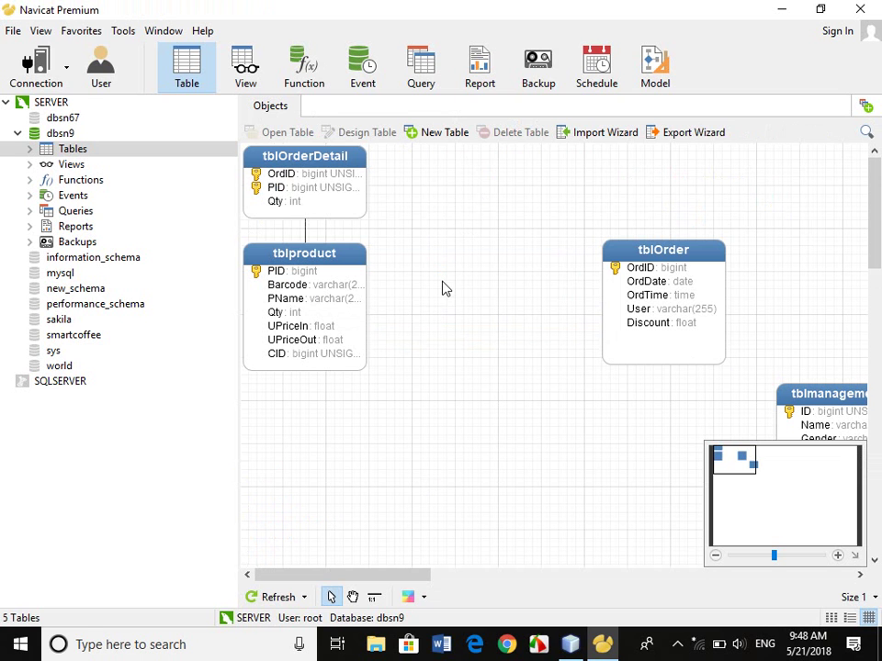
# Drag tblOrderDetail into the space between tblproduct and tblOrder.
pyautogui.moveTo(305, 182); pyautogui.dragTo(492, 281)
pyautogui.click(500, 384)
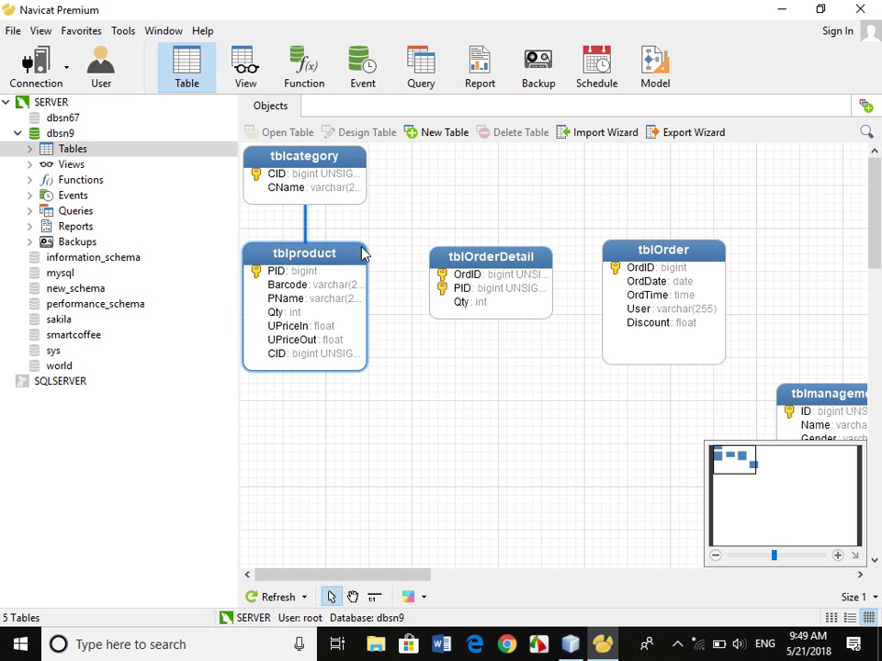
# Check and close the Data Transfer and Data Synchronization tools, then open the View menu.
pyautogui.click(124, 32)
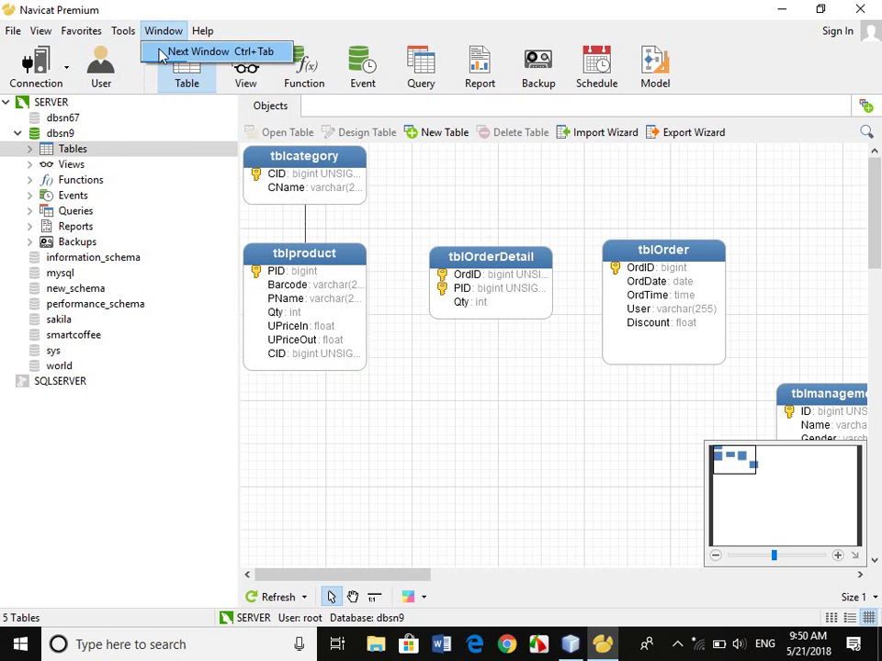
pyautogui.click(165, 51)
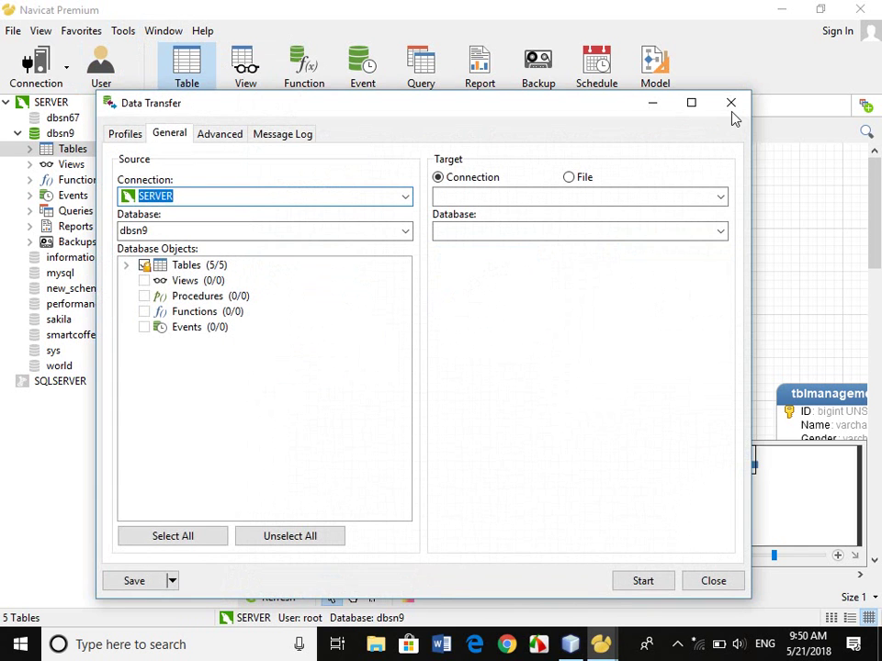
pyautogui.click(731, 103)
pyautogui.click(136, 34)
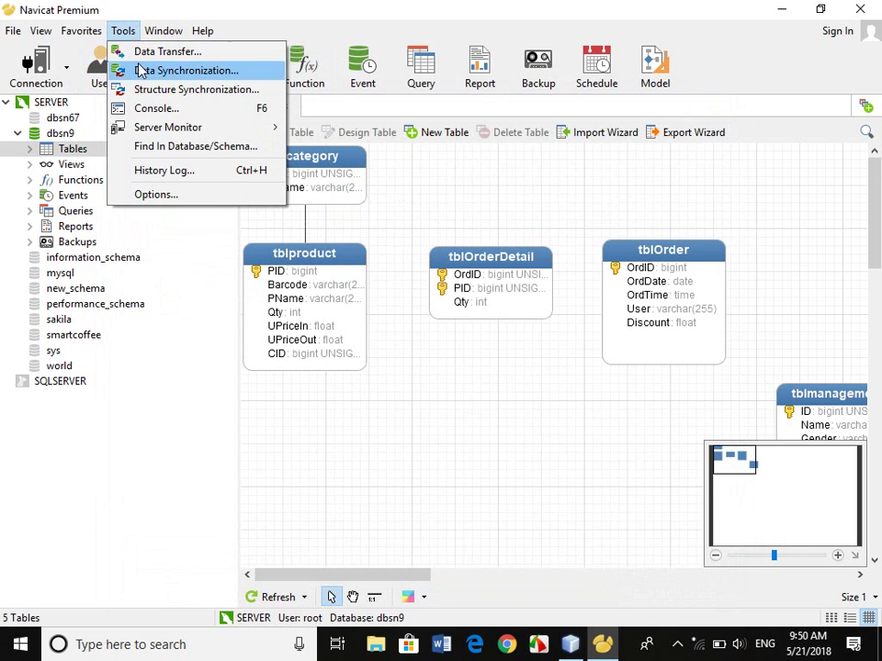
pyautogui.click(206, 70)
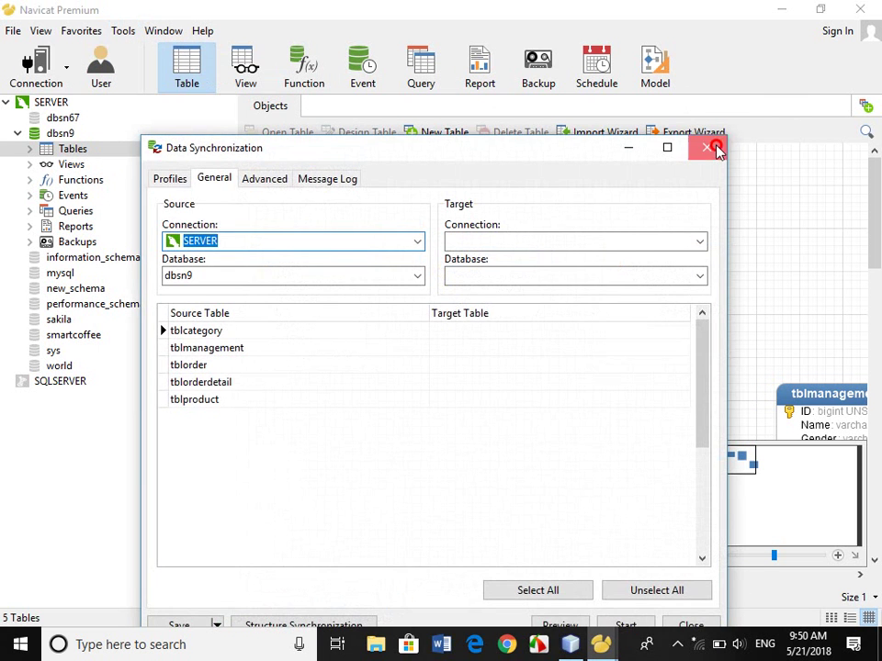
pyautogui.click(716, 149)
pyautogui.click(167, 30)
pyautogui.moveTo(41, 30)
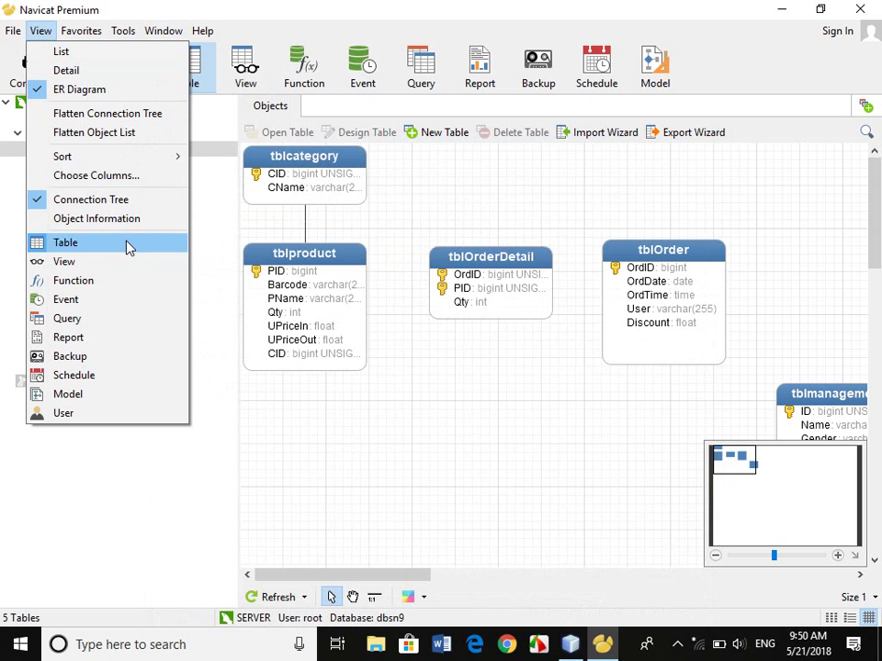
pyautogui.click(96, 73)
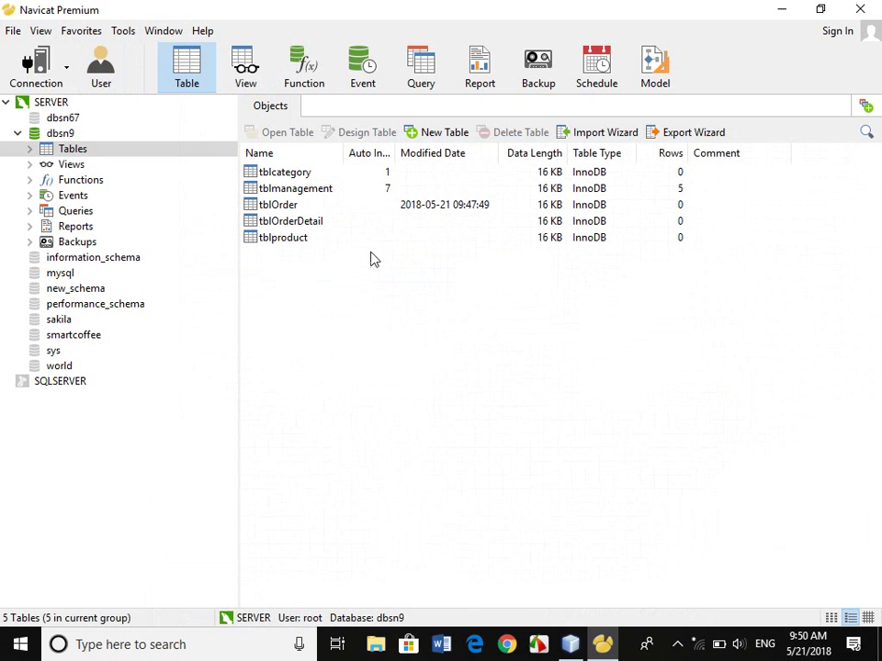
pyautogui.click(317, 223)
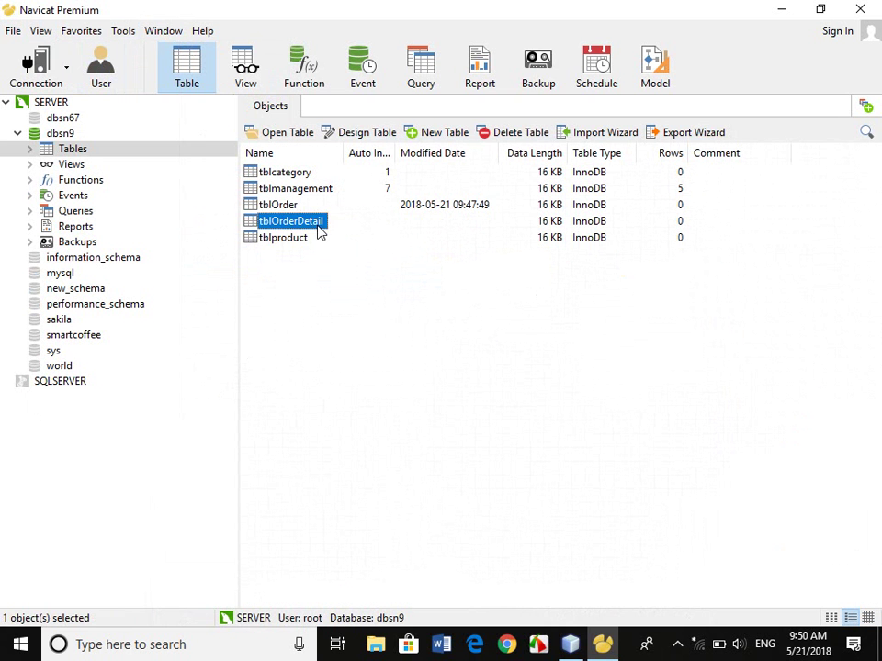
pyautogui.click(293, 190)
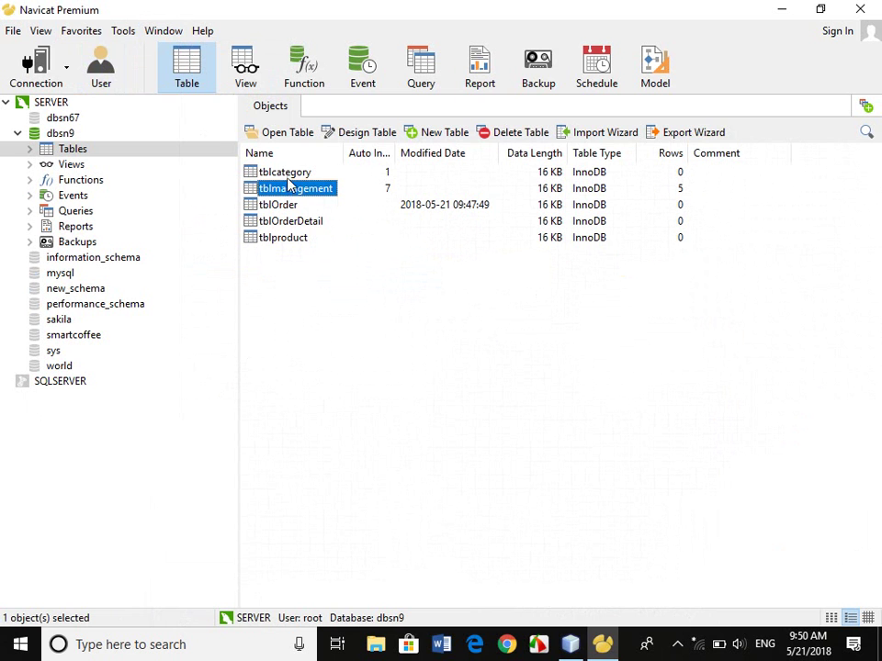
pyautogui.click(290, 178)
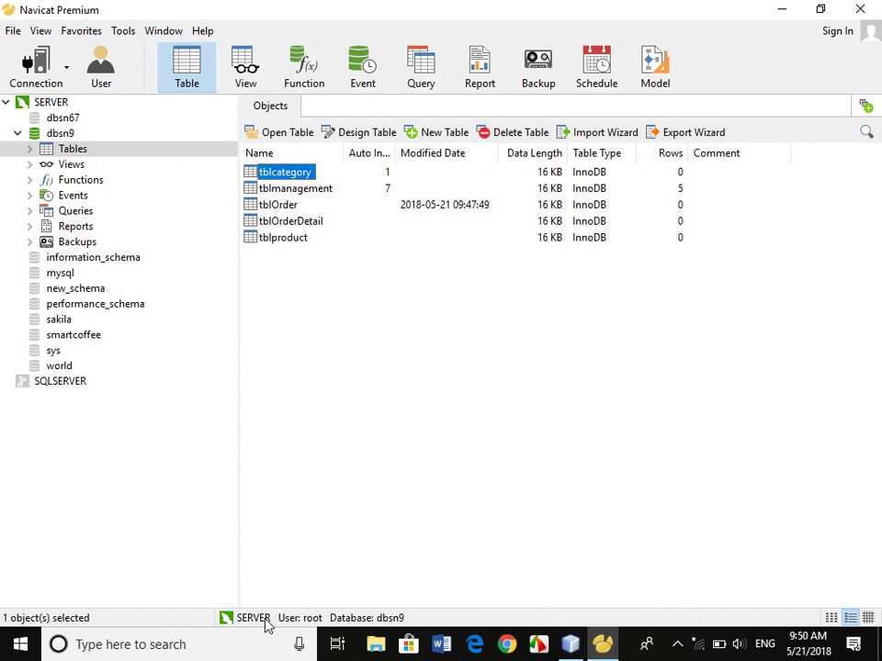
pyautogui.click(867, 617)
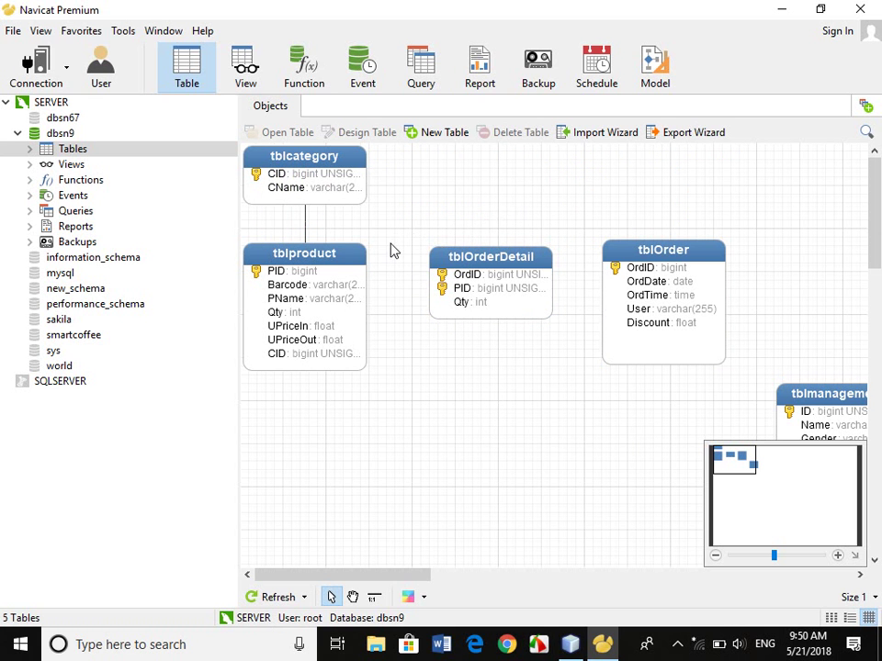
pyautogui.click(364, 256)
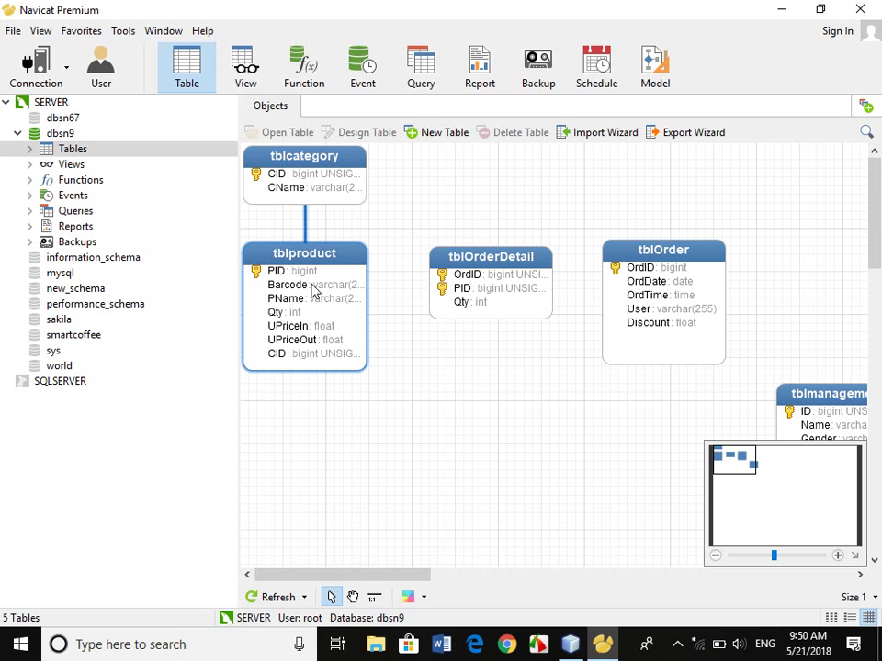